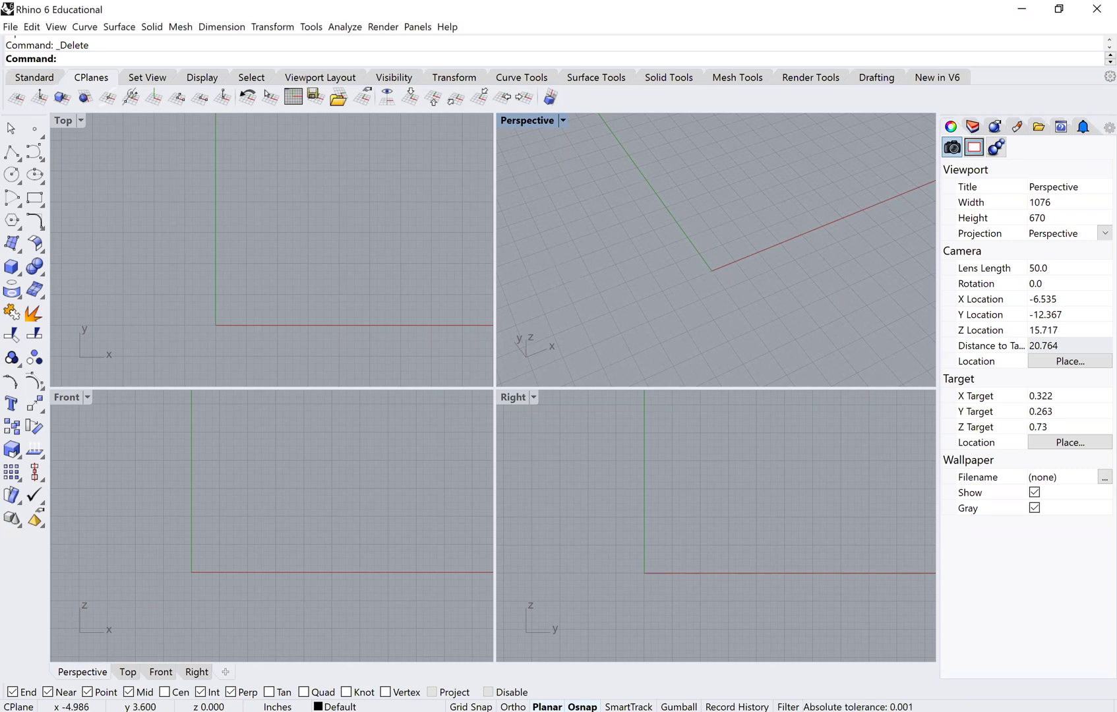
type("units")
key("Return")
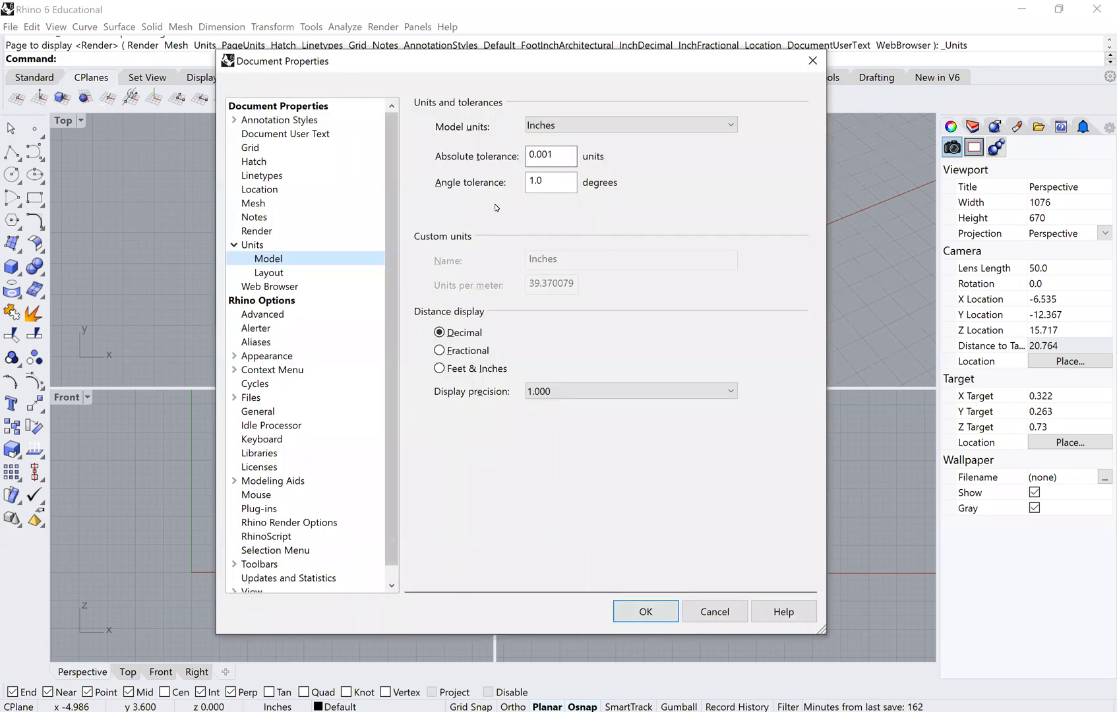
left_click(567, 126)
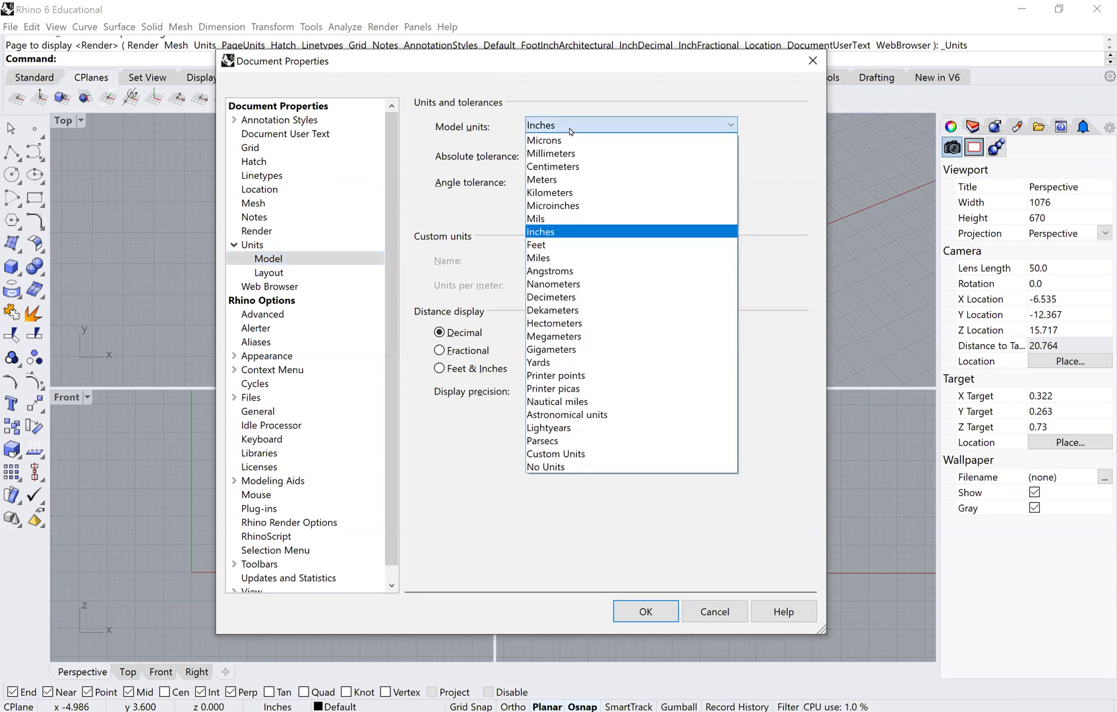
left_click(577, 169)
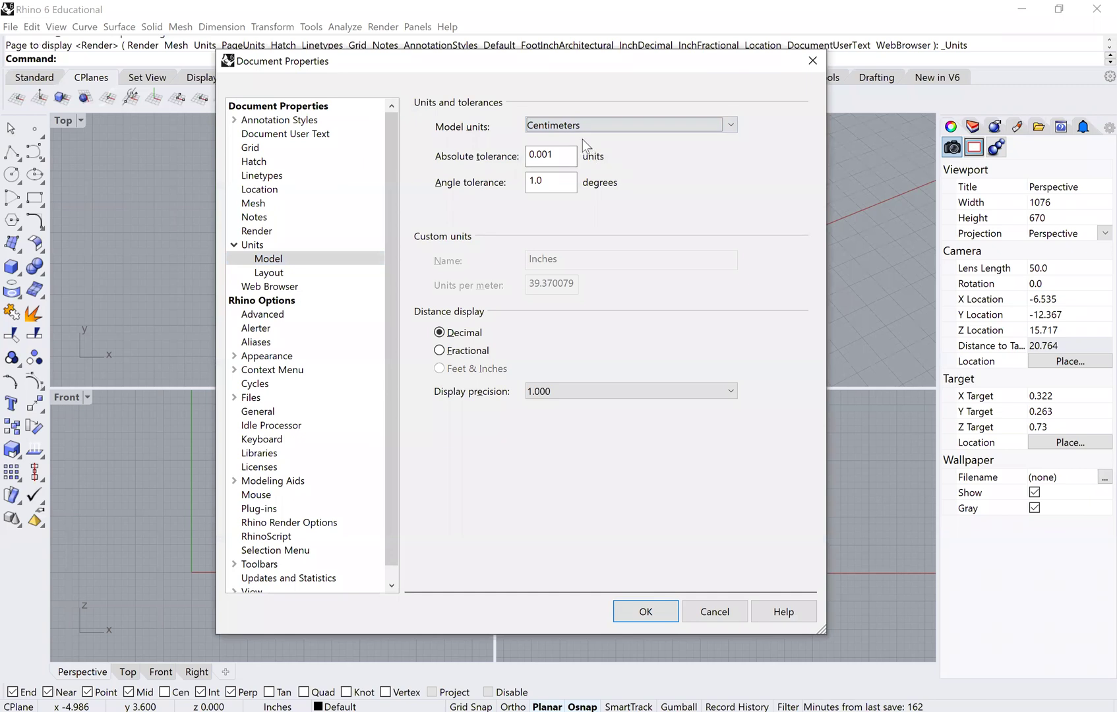
left_click(663, 611)
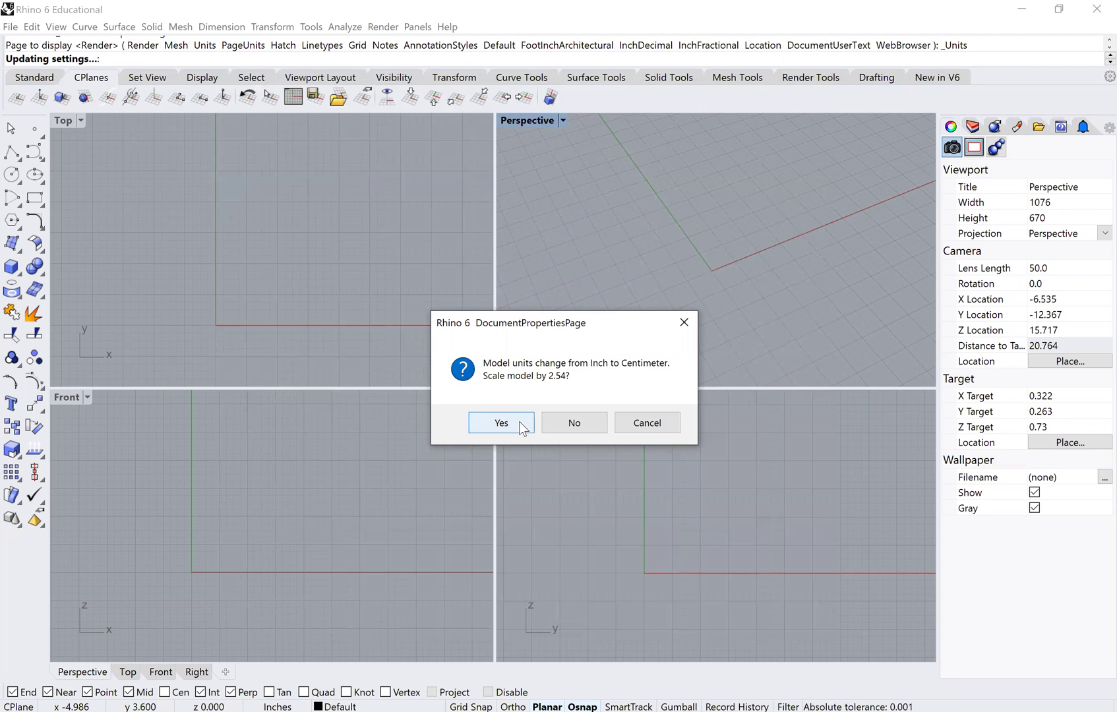
left_click(631, 423)
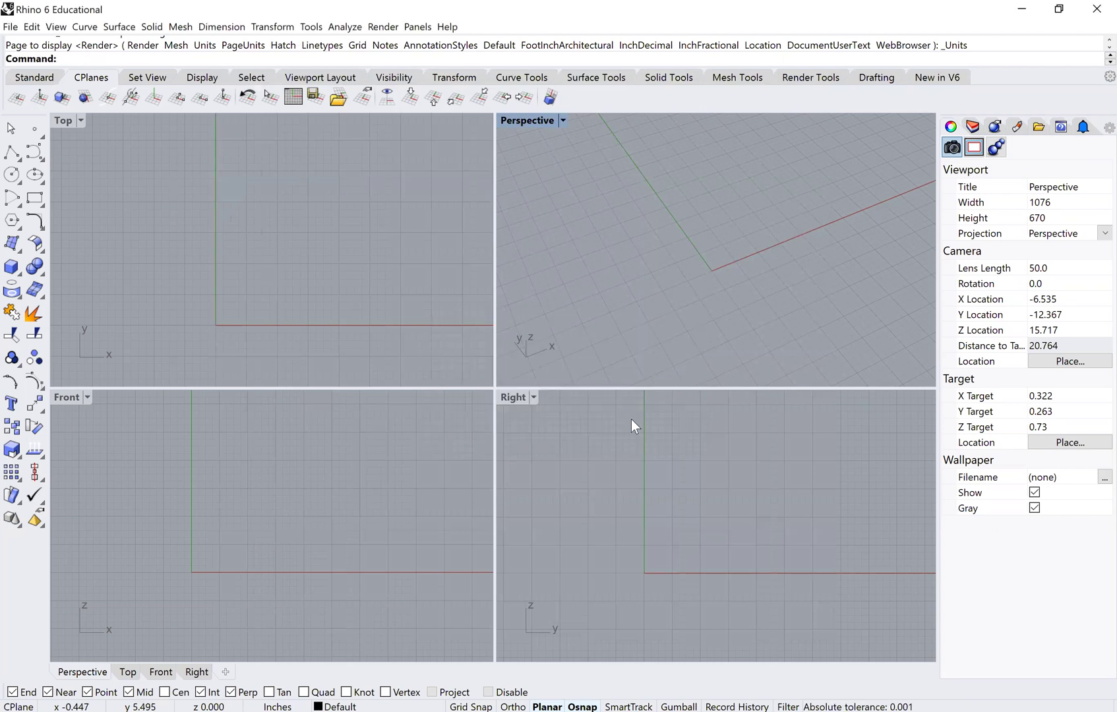
key("Return")
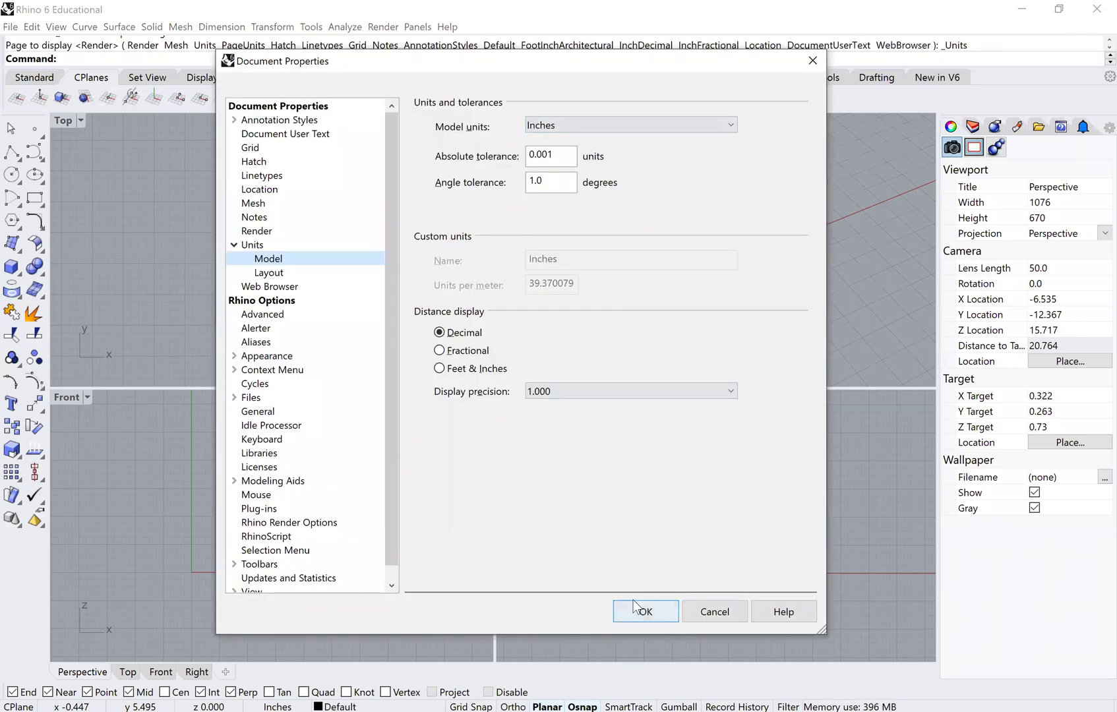
left_click(634, 606)
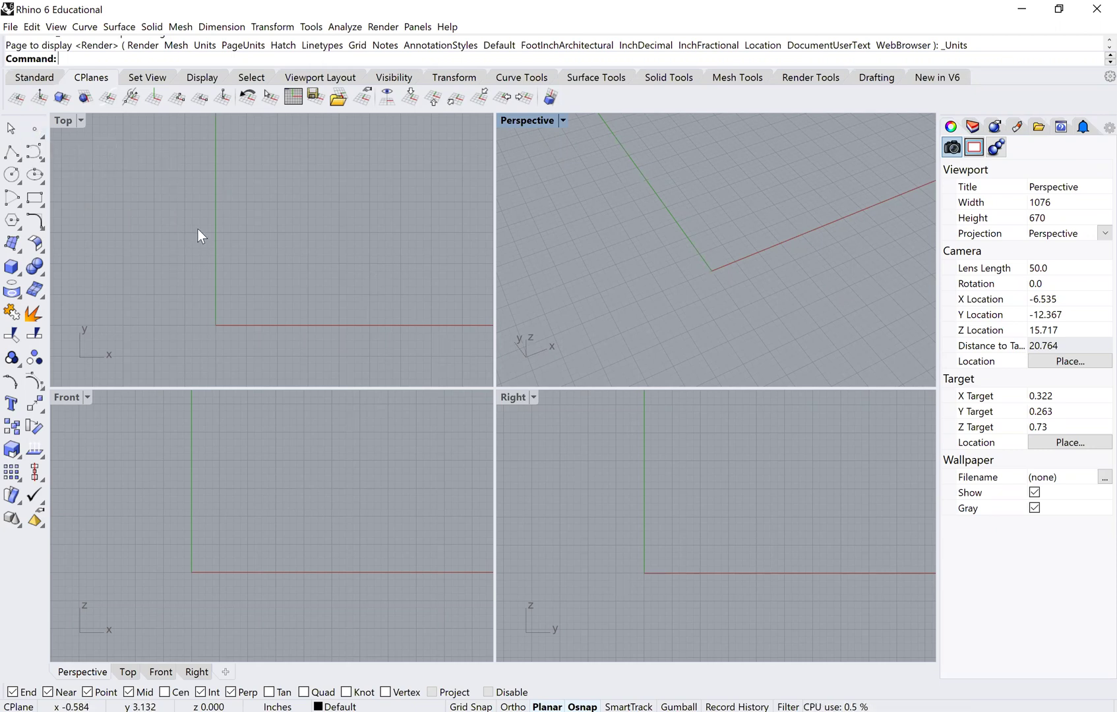
Place point objects at the origin and at 3,3.5,0 with the Point command
type("Point")
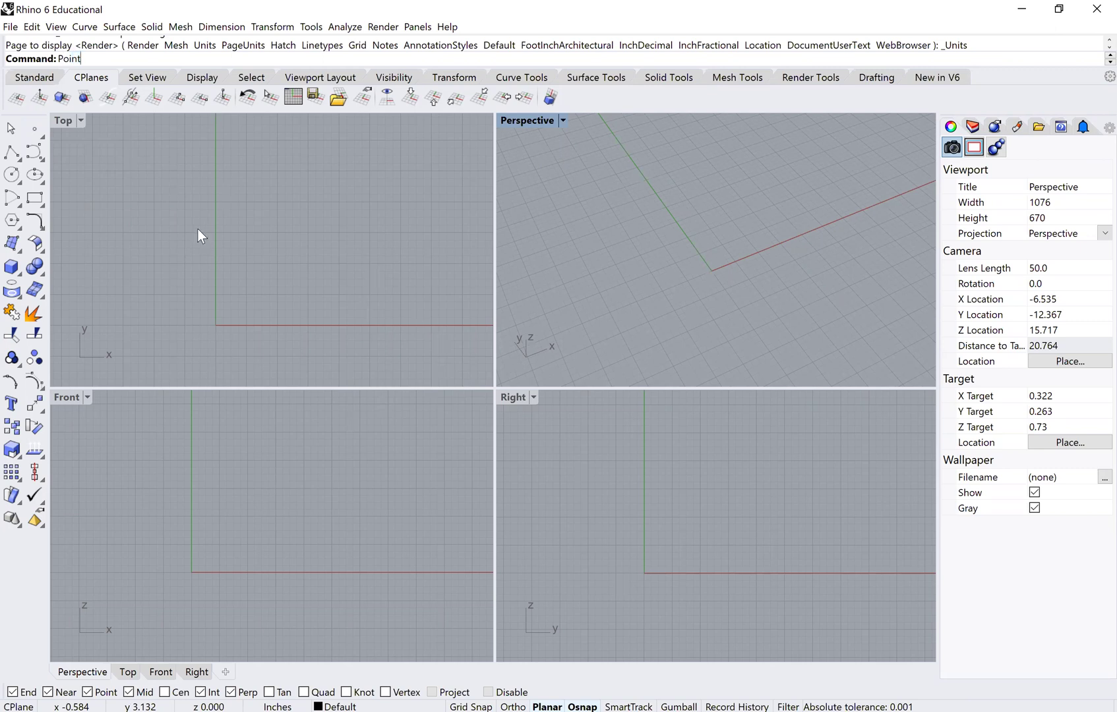
right_click(197, 227)
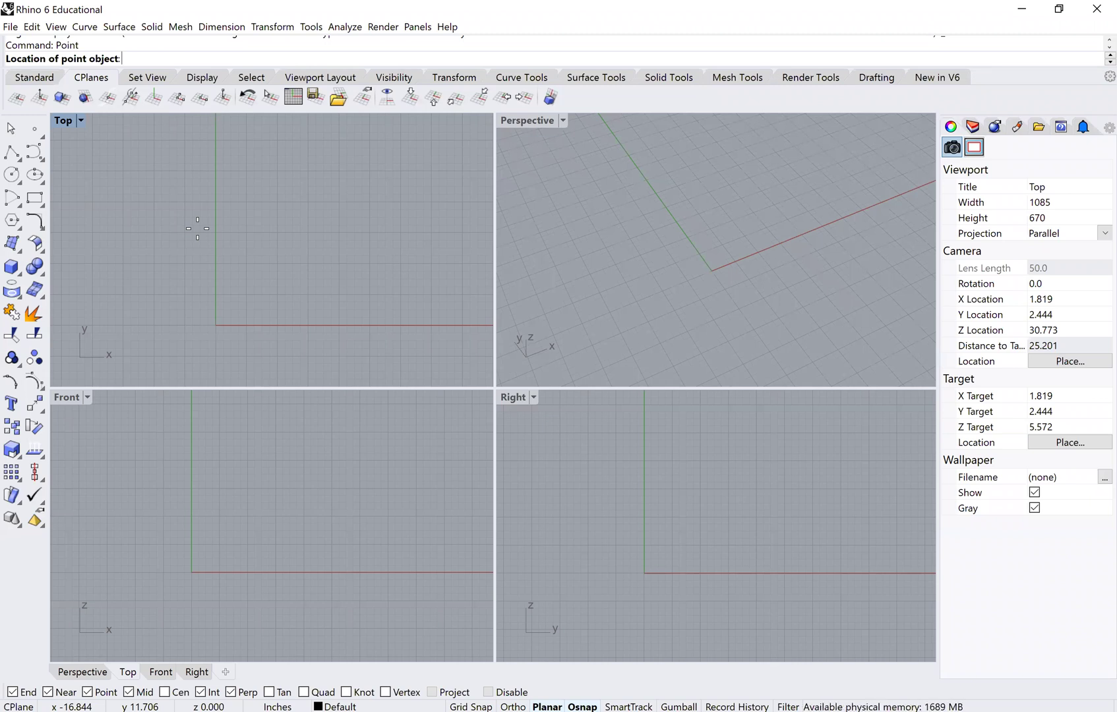
type("0,0,0")
key("Return")
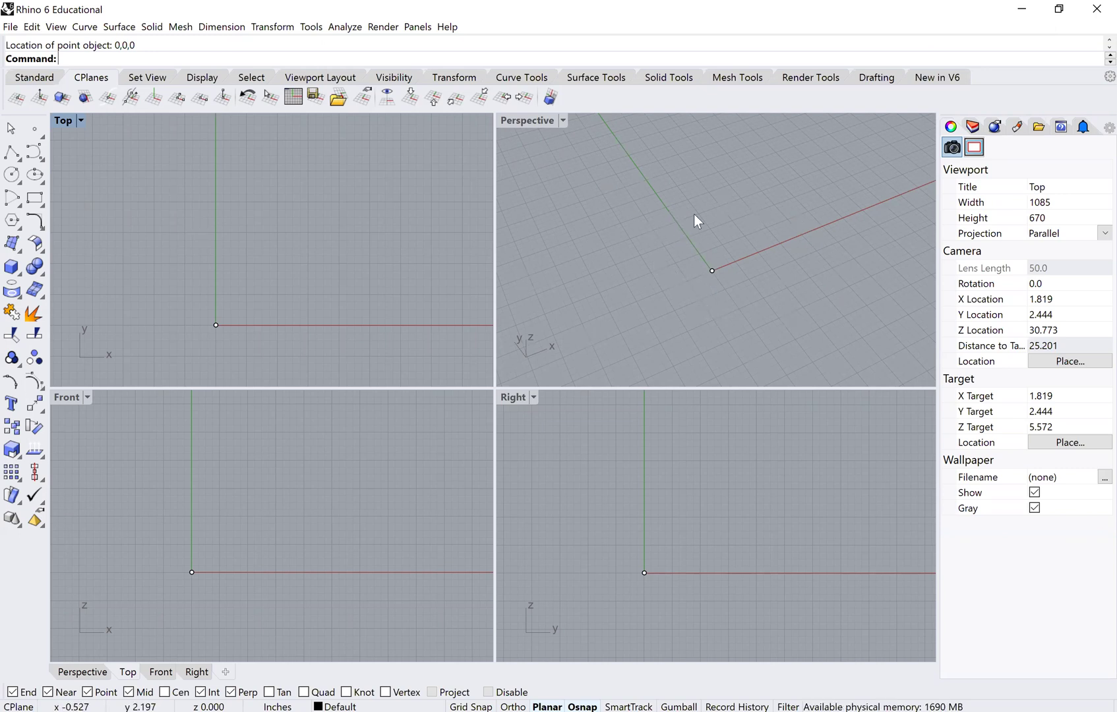
right_click(679, 245)
type("3")
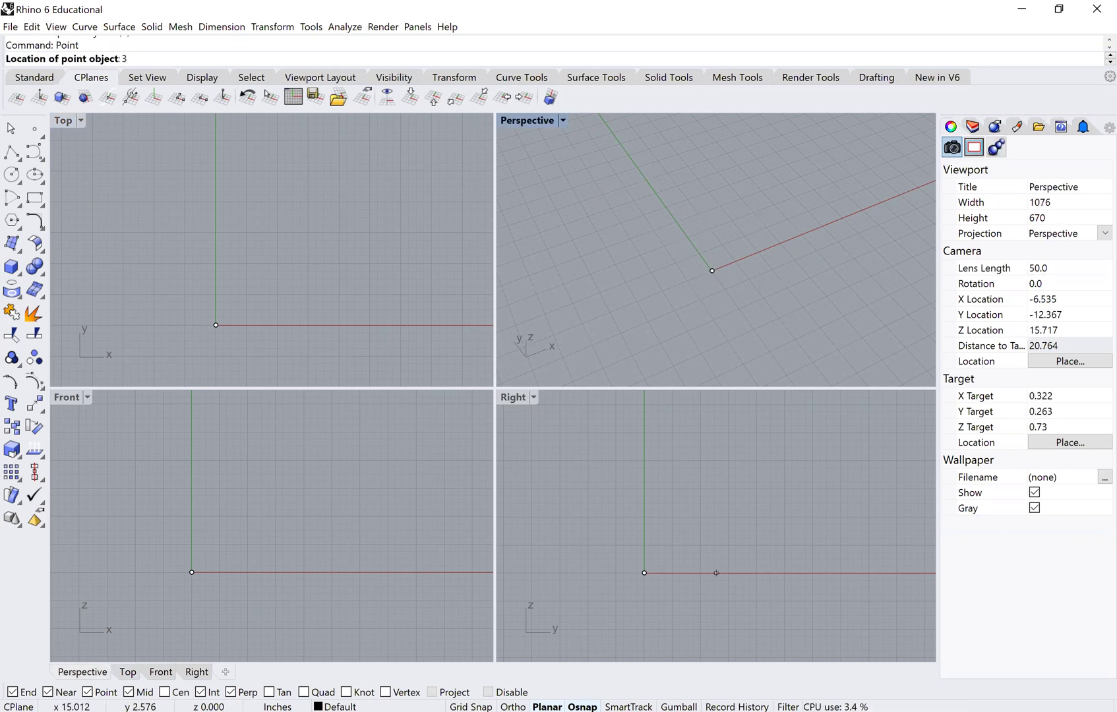
type(",3,5,")
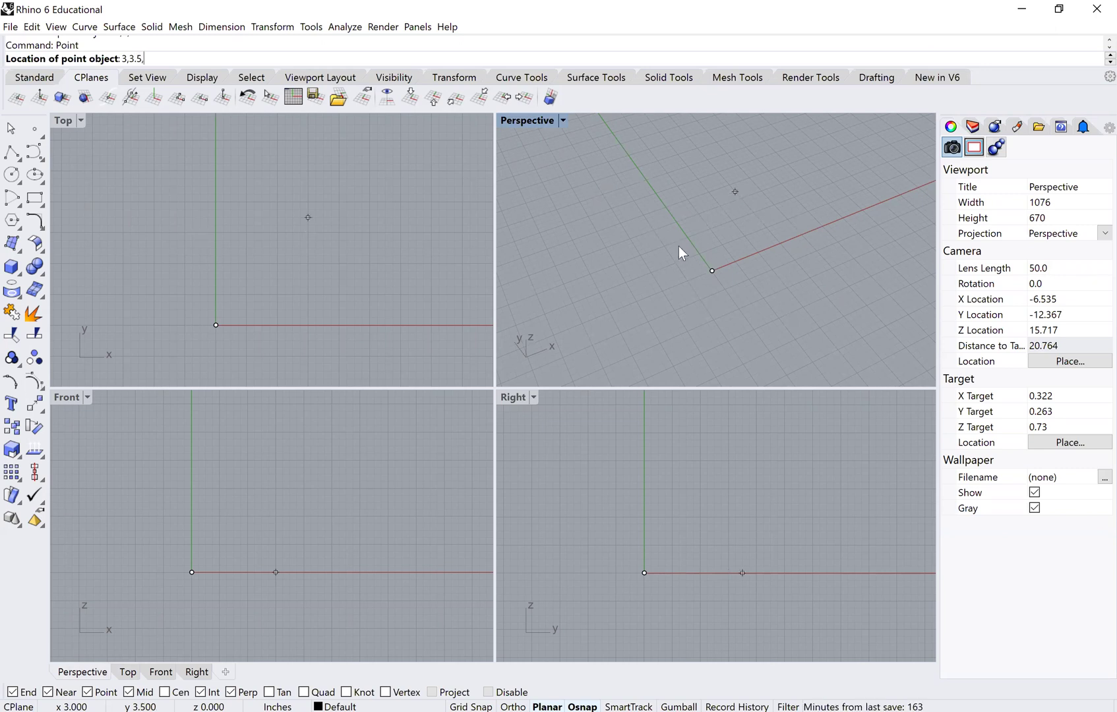
key("Return")
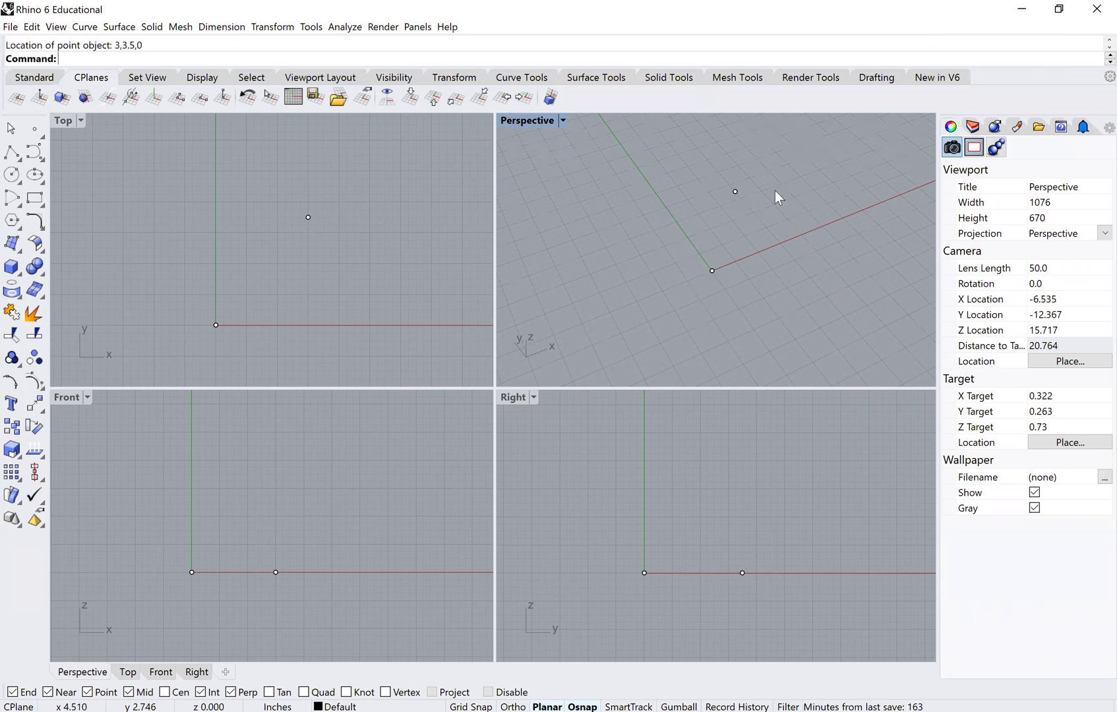
Add a point at -2,2.25,0 and enter 1.25,4.25,0 for the next point
key("Return")
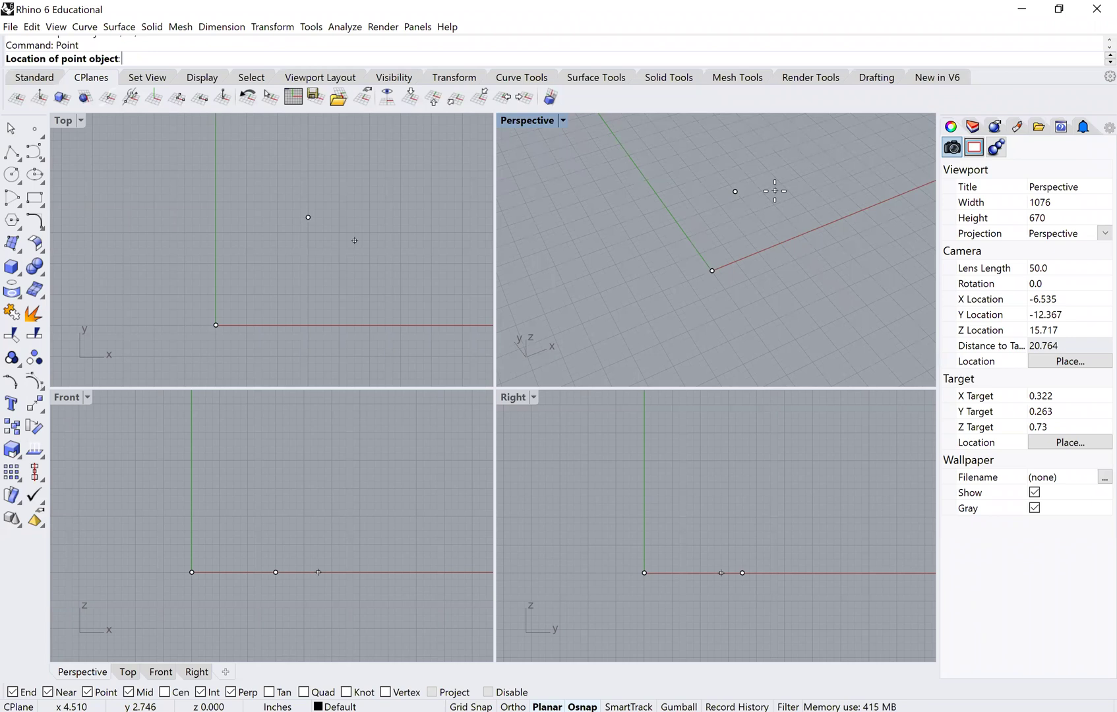
type("-2,")
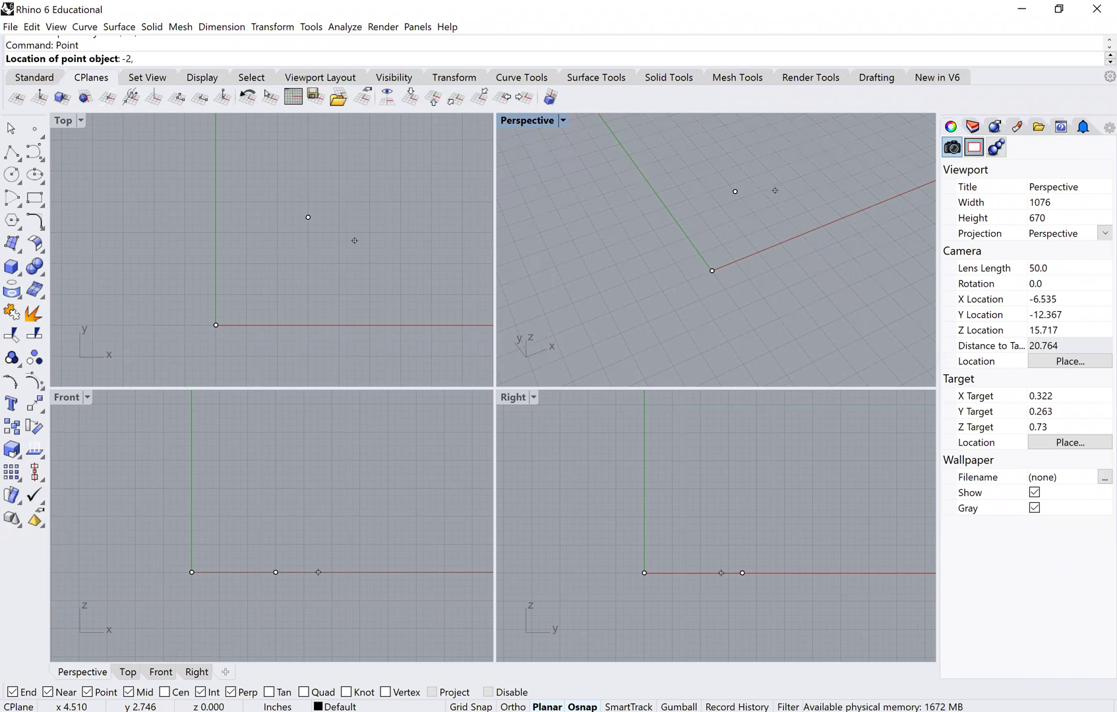
type("2,25")
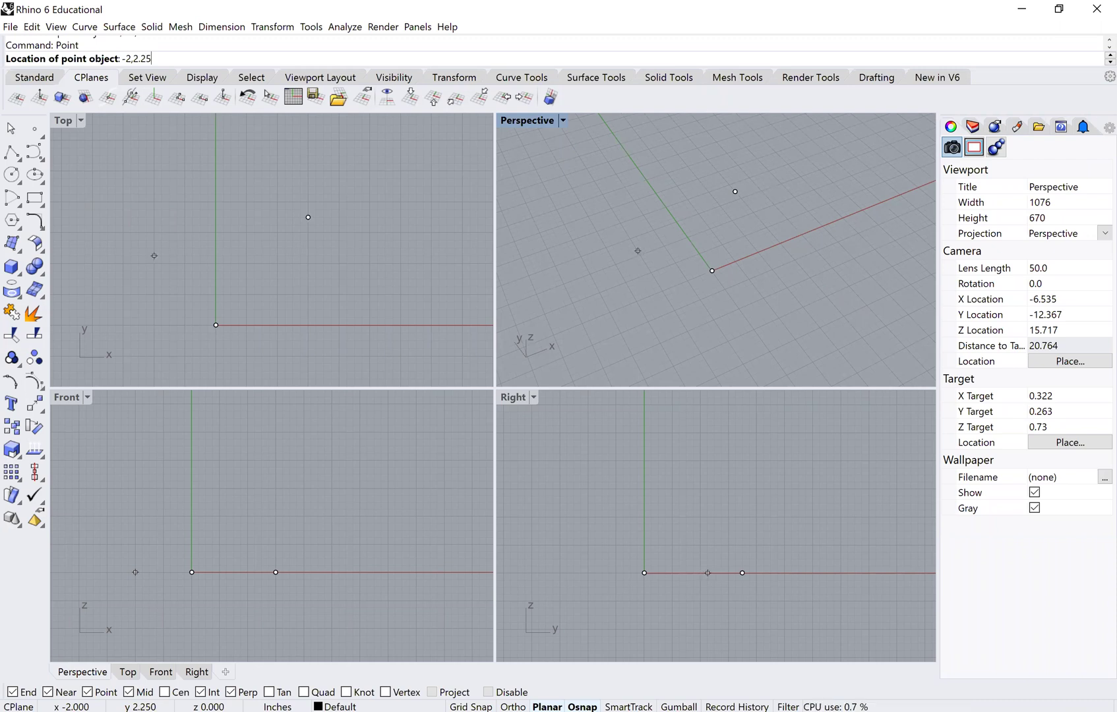
type(",0")
key("Return")
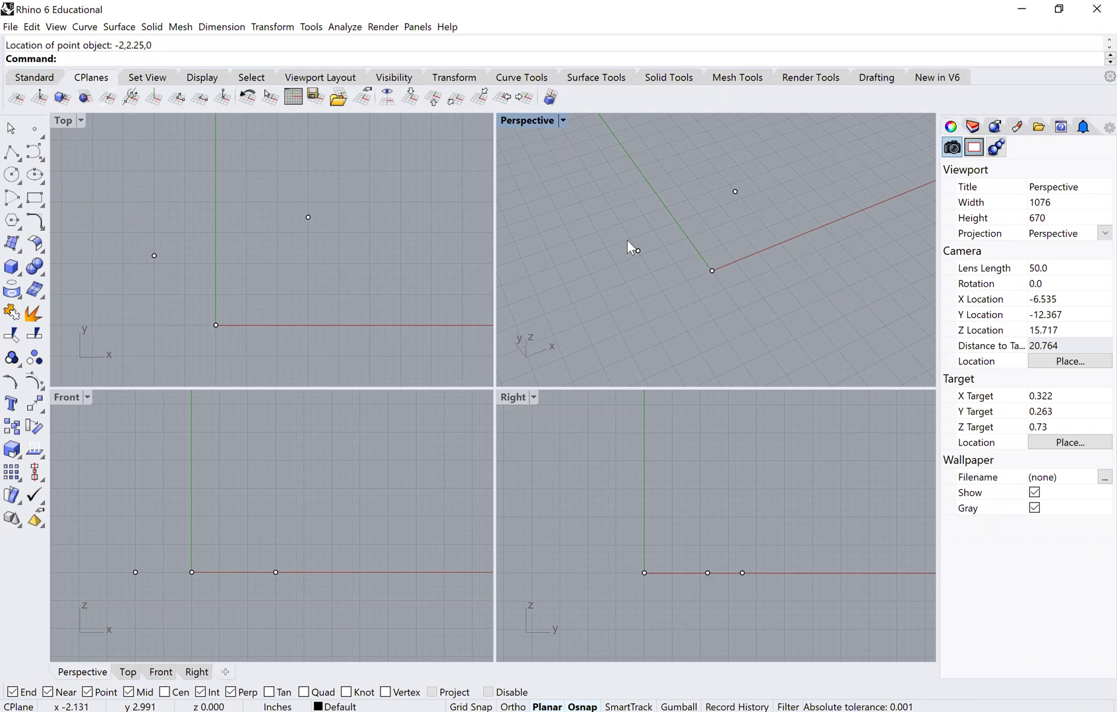
type("1")
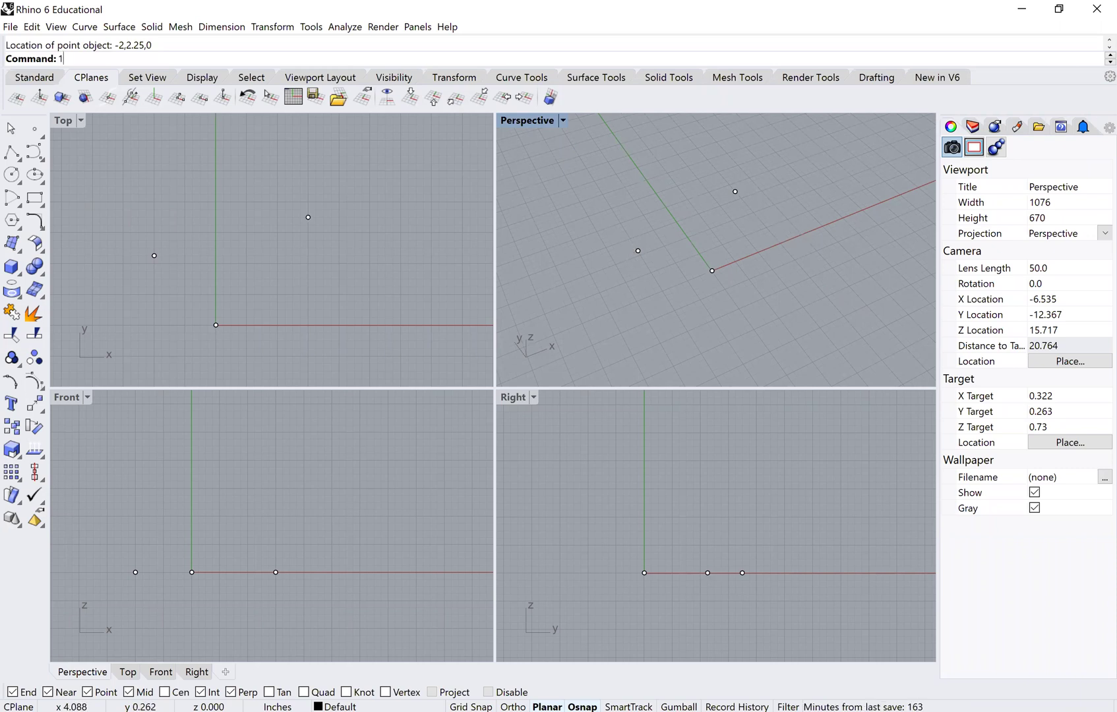
key("Return")
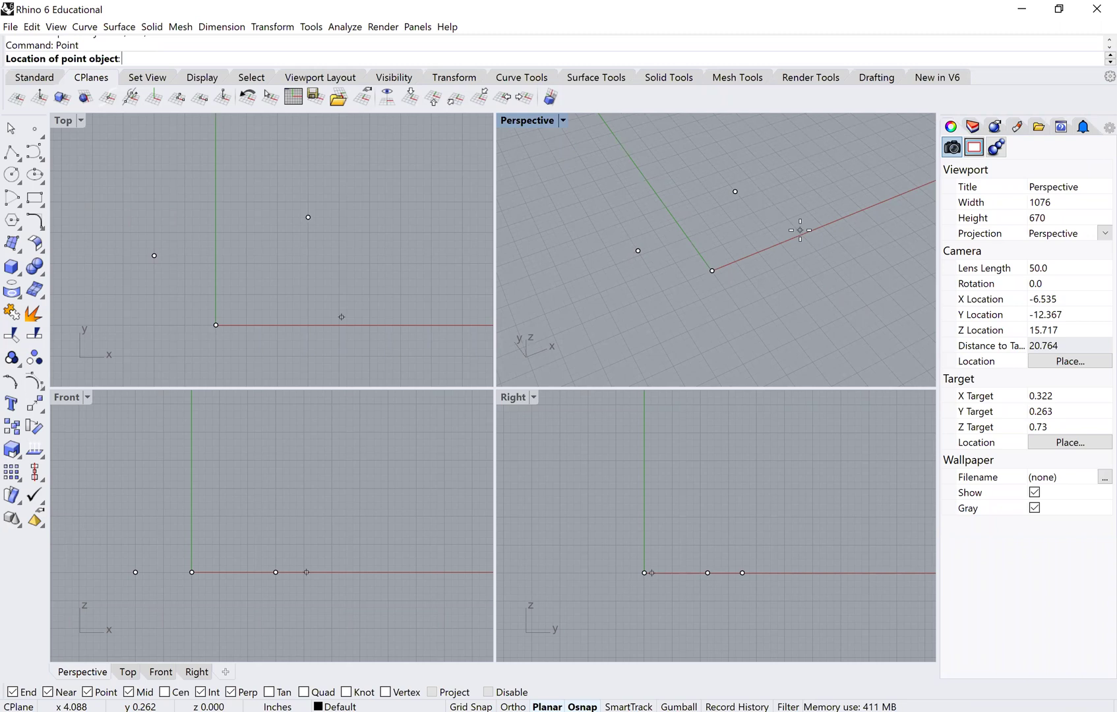
type("1.25")
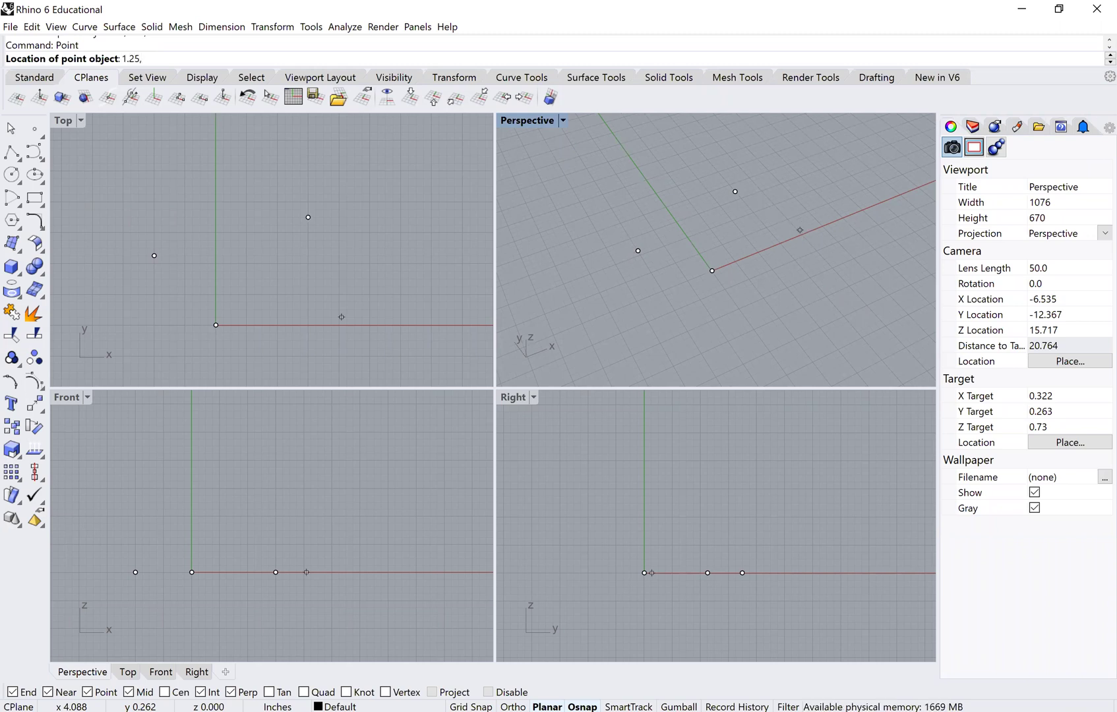
type(",4.25,")
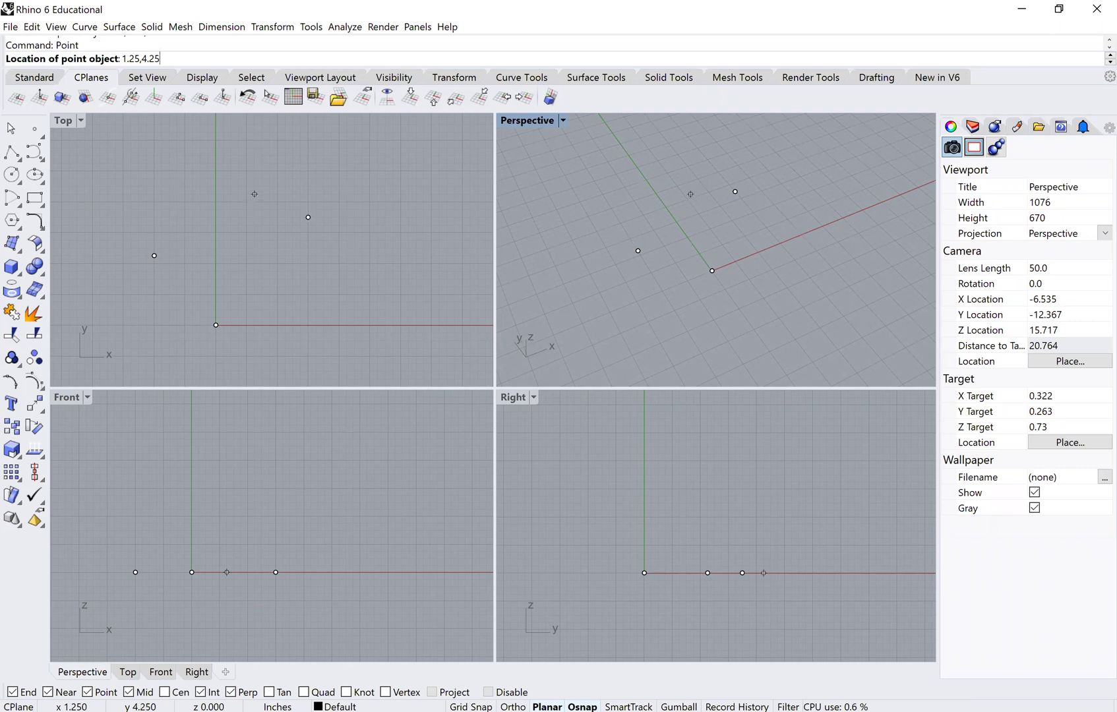
type("0")
Commit the fourth point at 1.25,4.25,0 and tilt the Perspective view lower
key("Return")
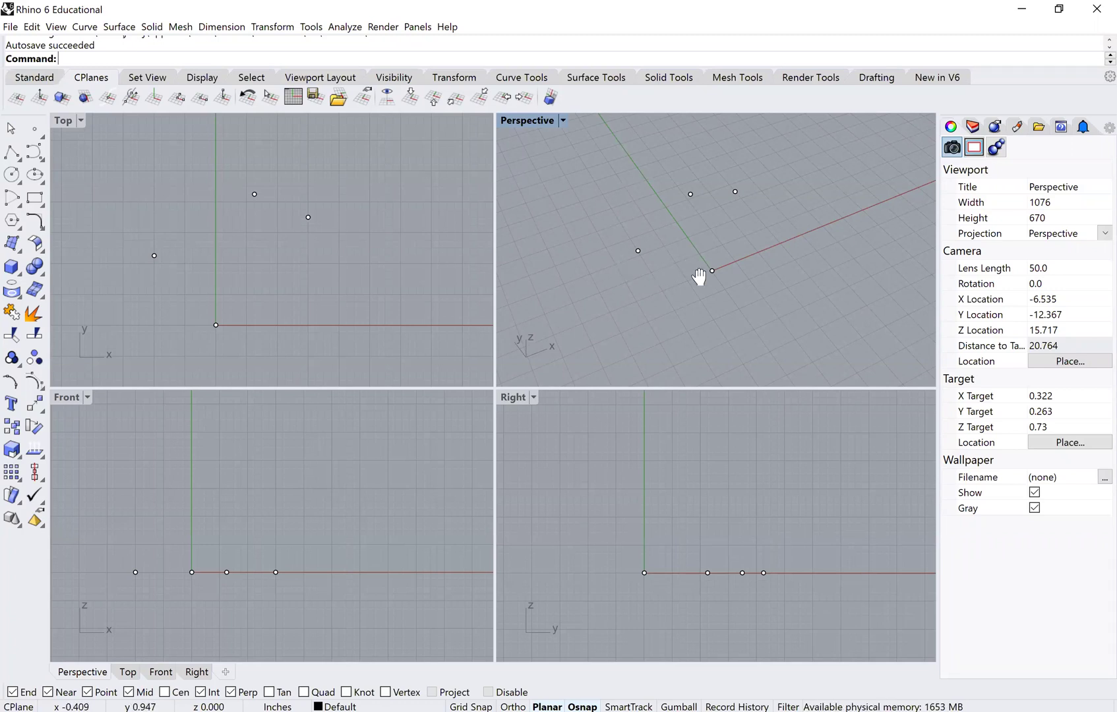
mouse_move(700, 276)
right_mouse_down("shift")
mouse_move(700, 289)
mouse_move(688, 286)
right_mouse_up("shift")
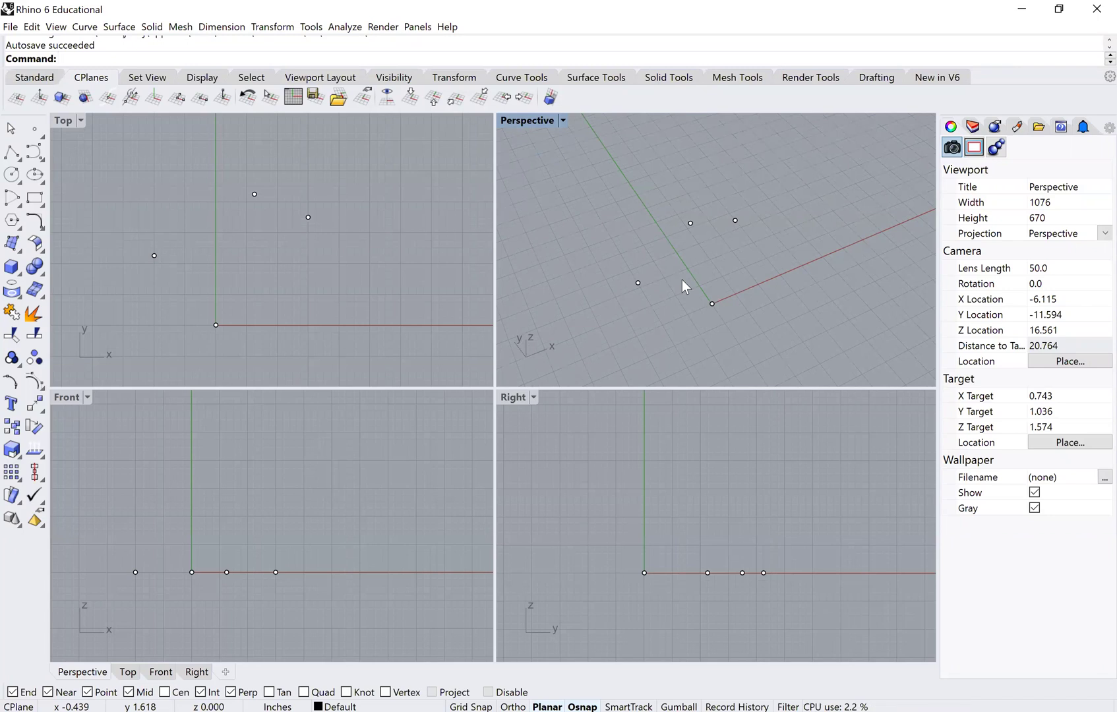
right_click_drag(728, 304, 641, 293)
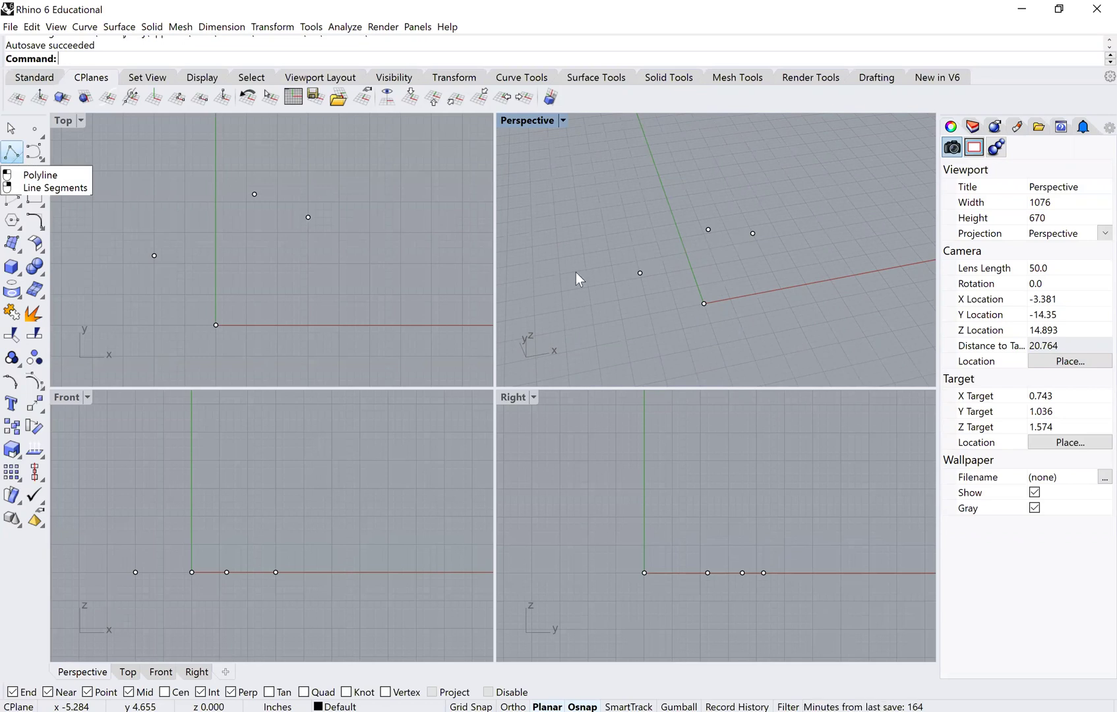
Draw a polyline through the four base points, closed back at -2,2.25,0, and select it
left_click(11, 152)
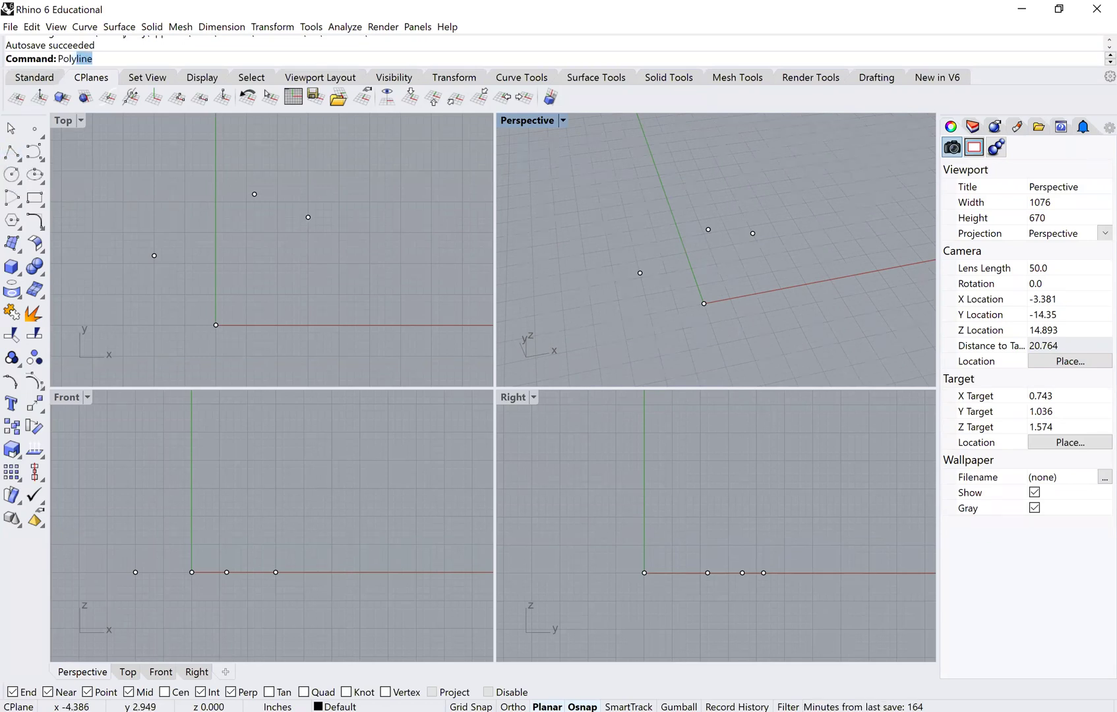
key("Return")
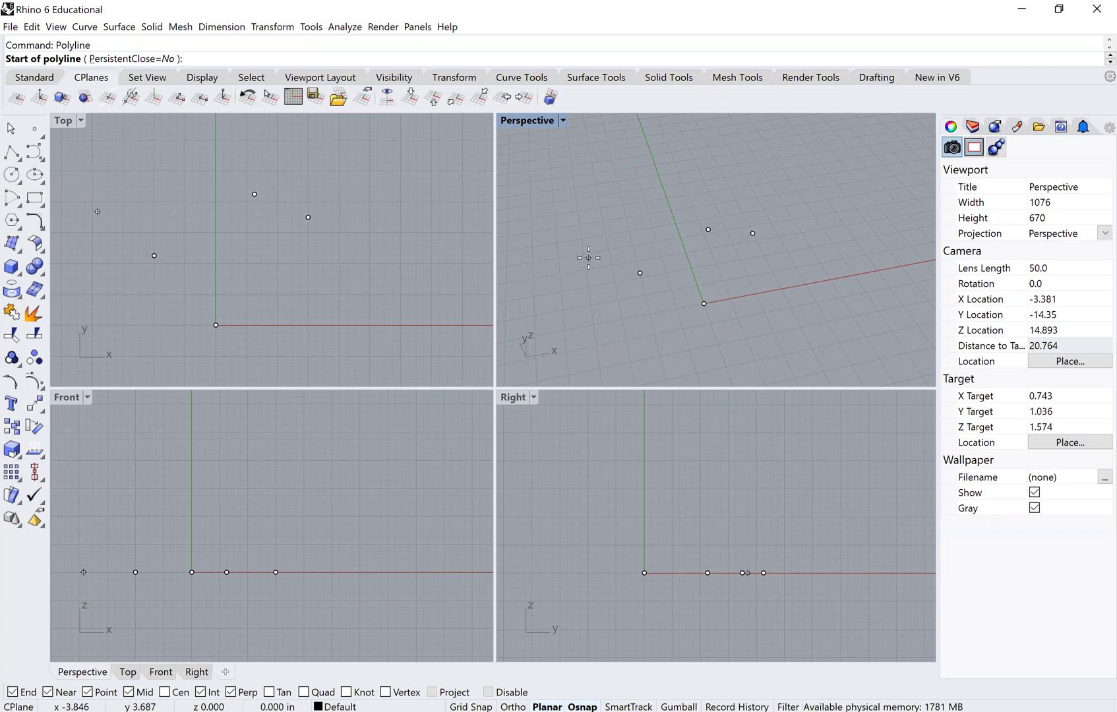
left_click(639, 273)
left_click(704, 304)
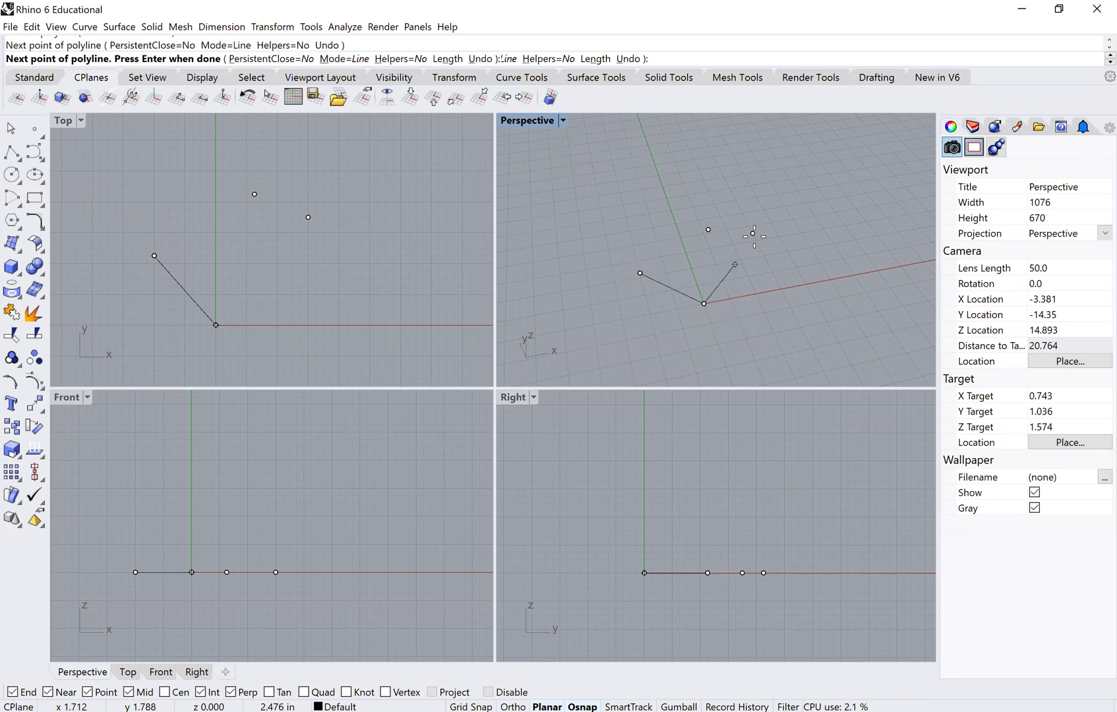
left_click(753, 234)
left_click(708, 230)
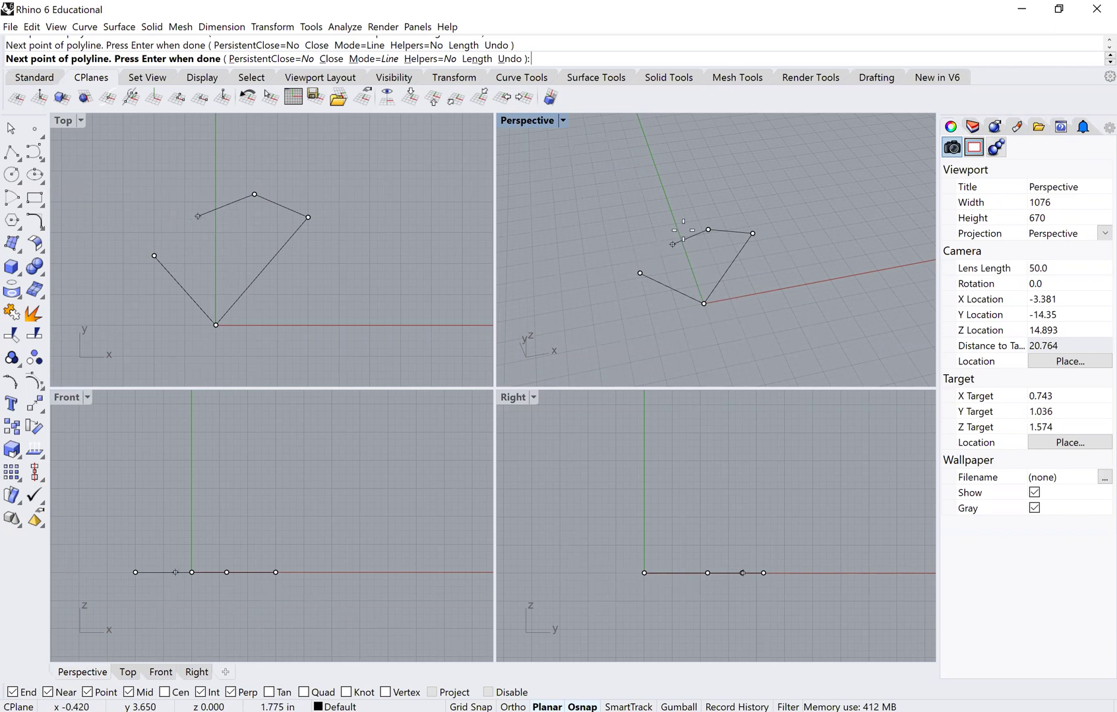
left_click(640, 273)
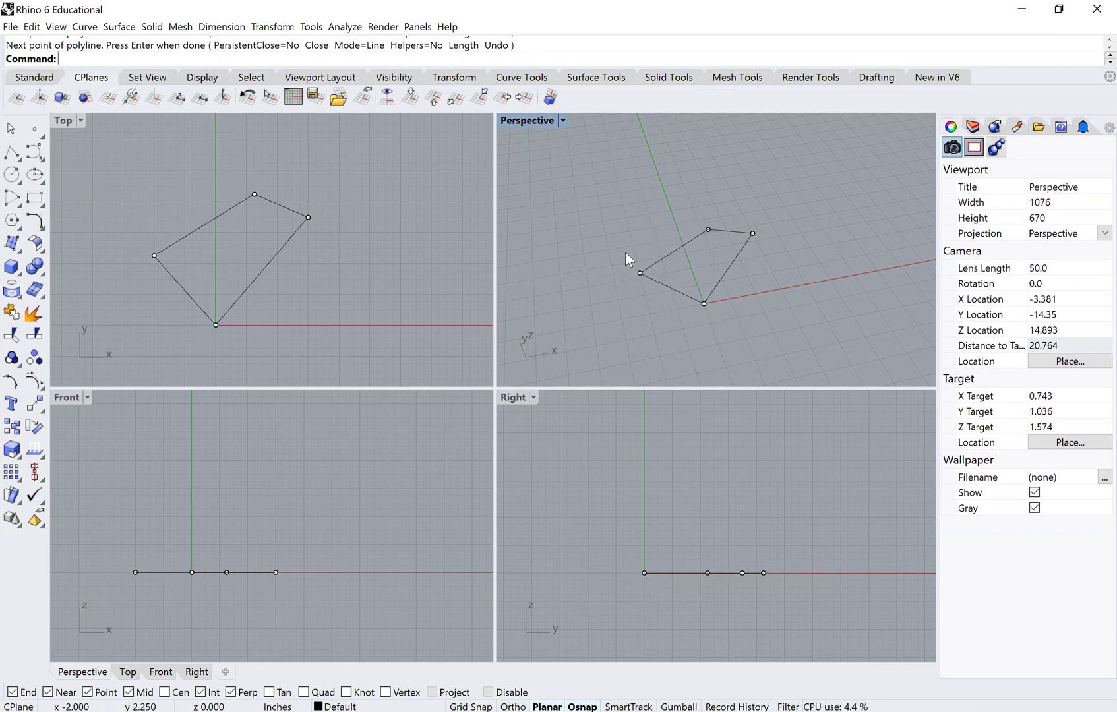
left_click(690, 242)
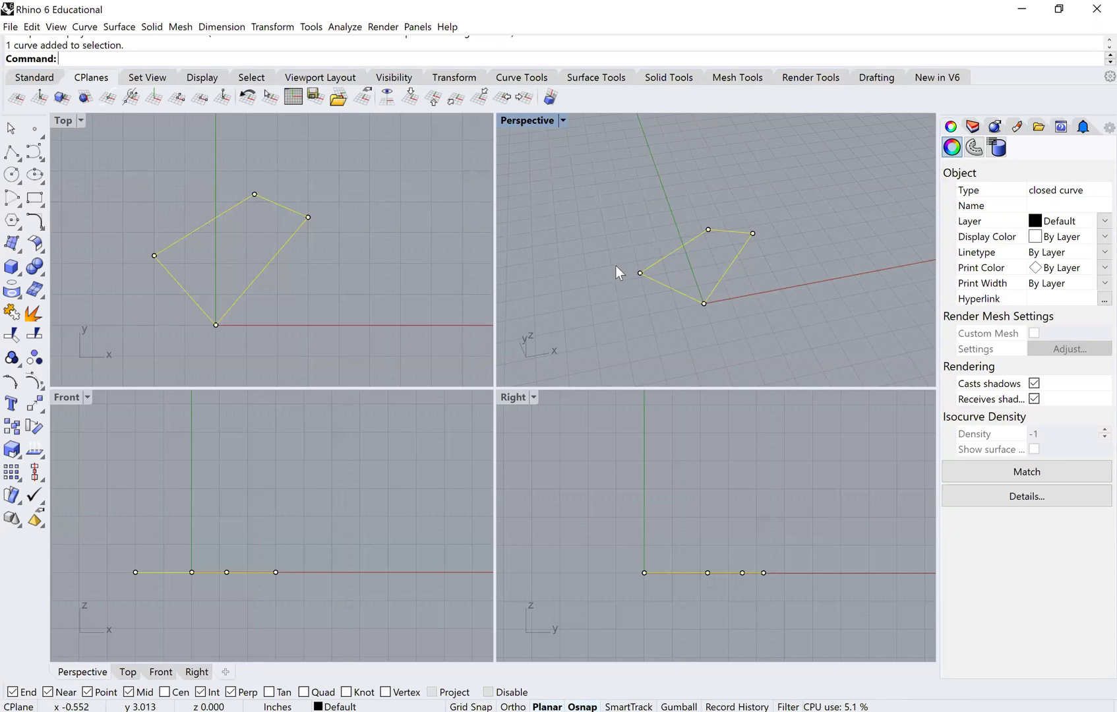
Select the closed outline and build a first planar surface from it with PlanarSrf
left_click(635, 254)
left_click(656, 263)
left_click(616, 226)
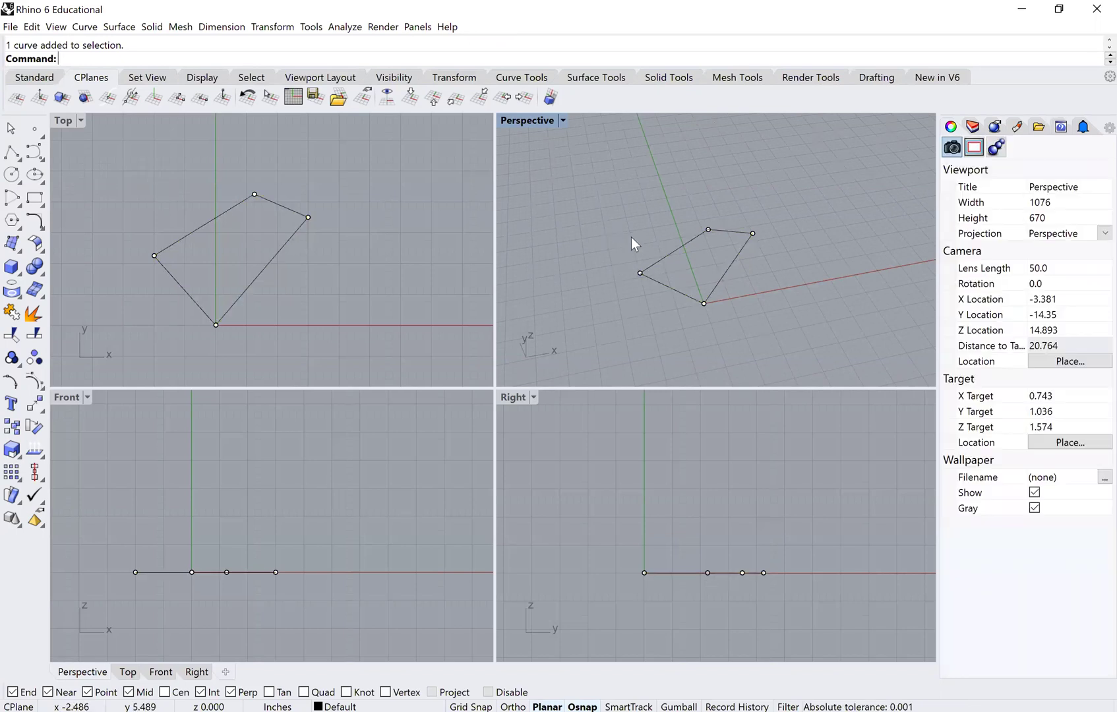
left_click(660, 252)
left_click(632, 243)
left_click(660, 260)
right_click_drag(654, 289, 643, 261)
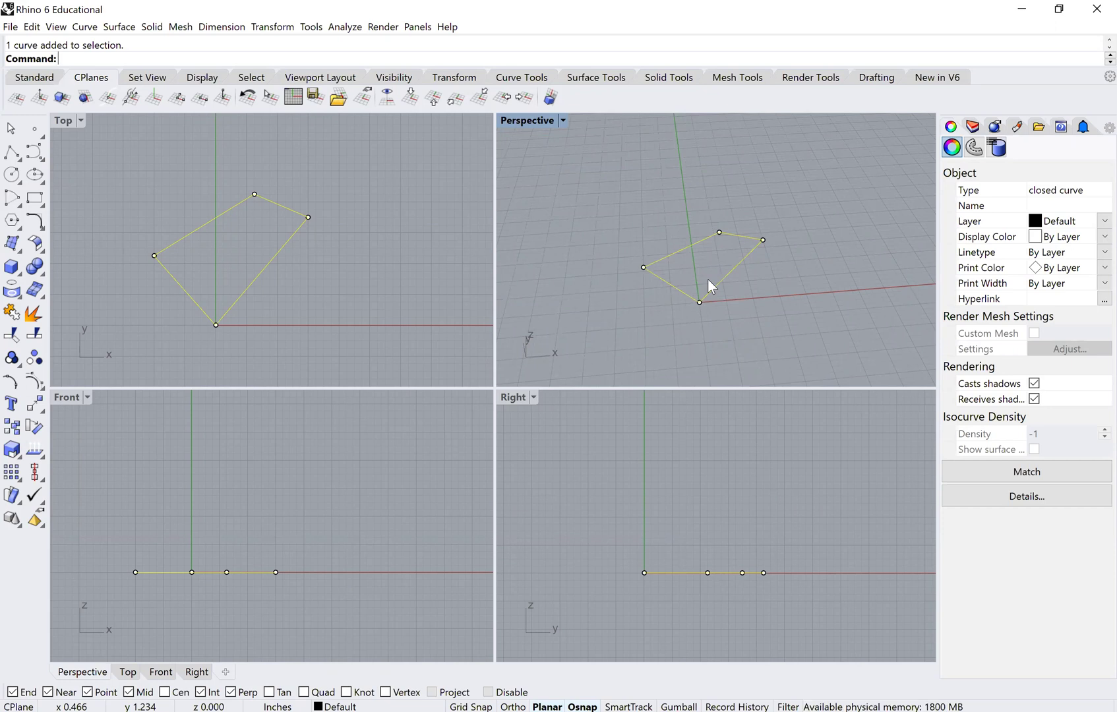
type("Plan")
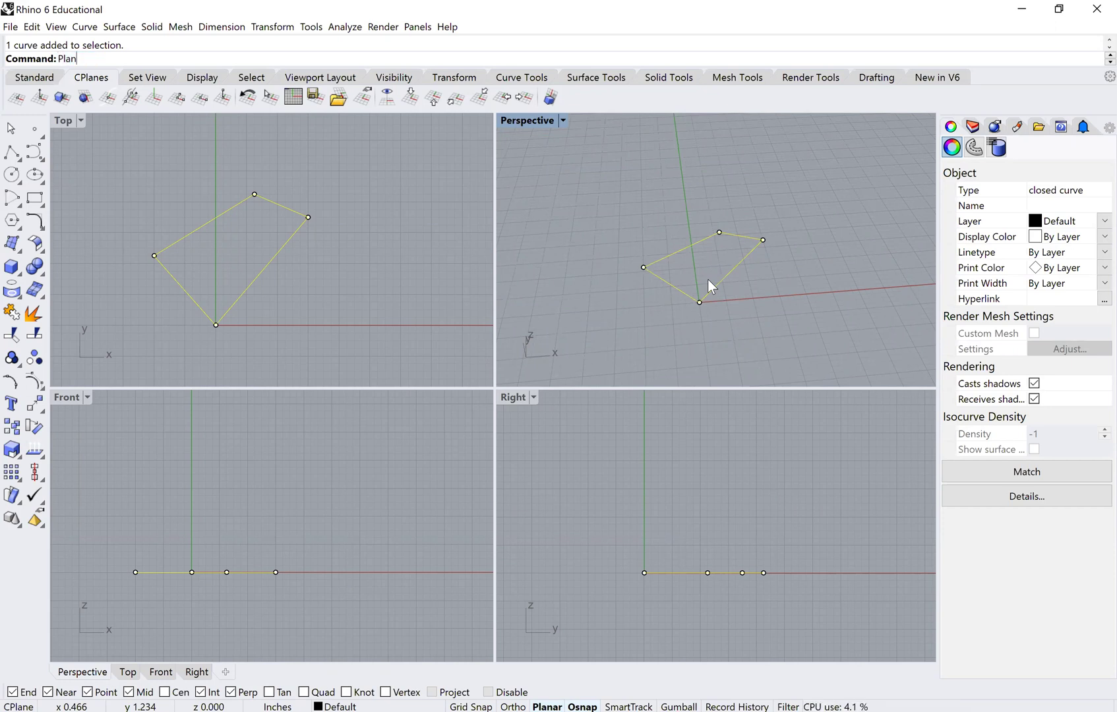
type("arSrf")
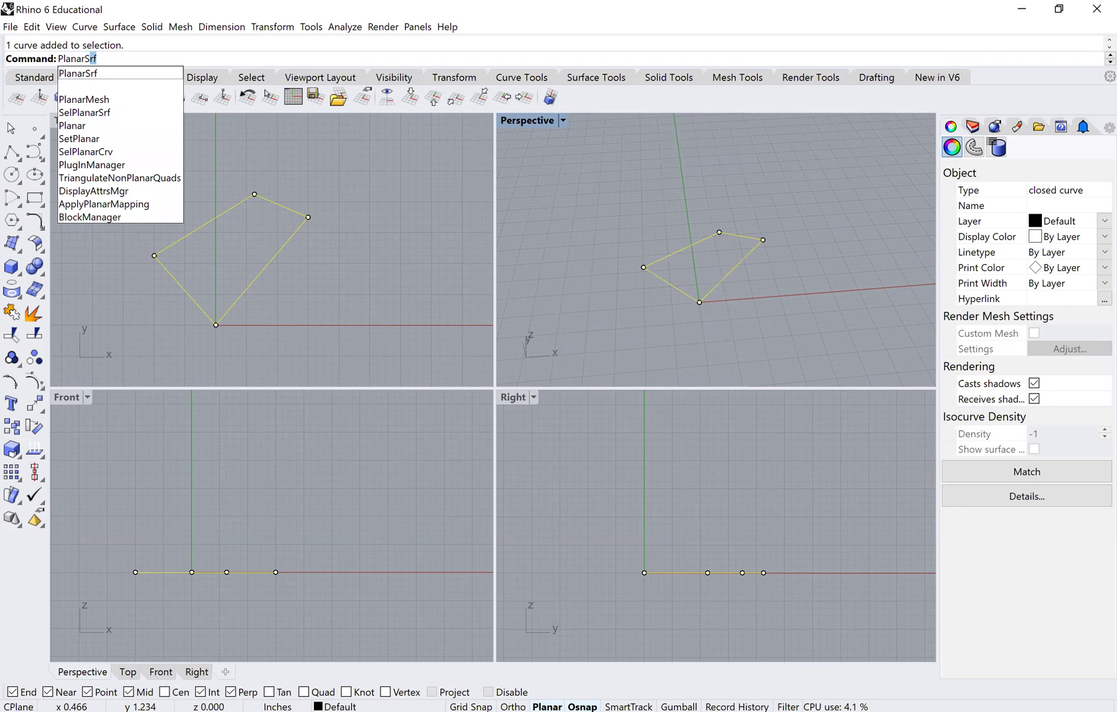
key("Return")
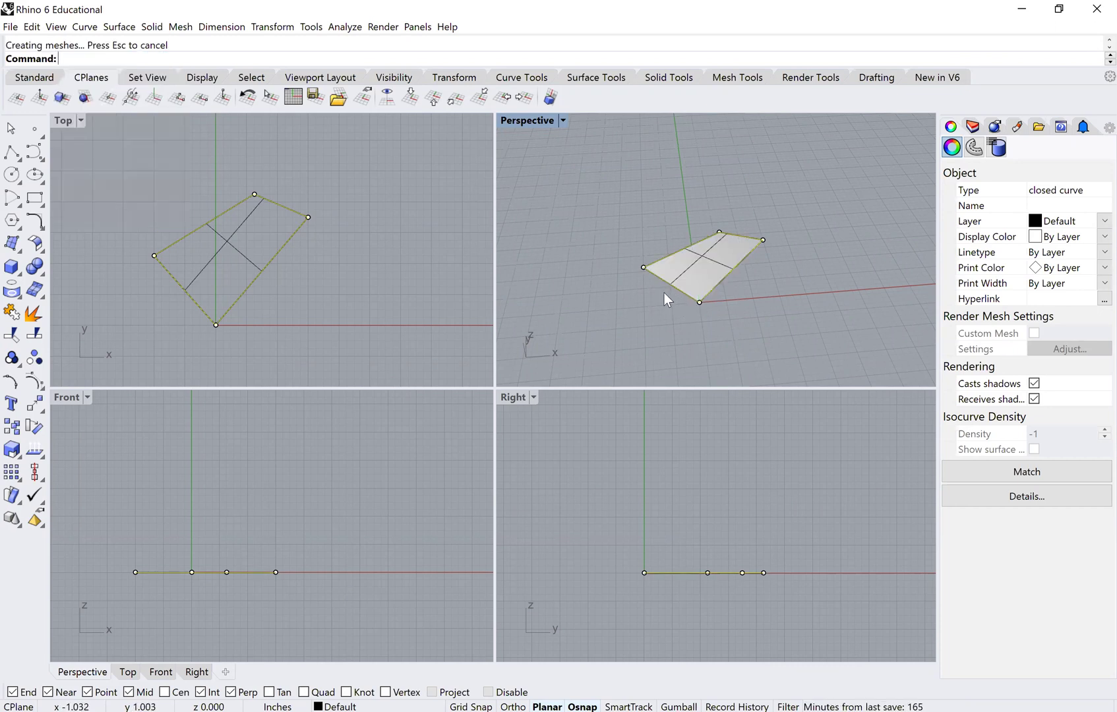
Look over the display options without changes, then delete that first planar surface
left_click(685, 275)
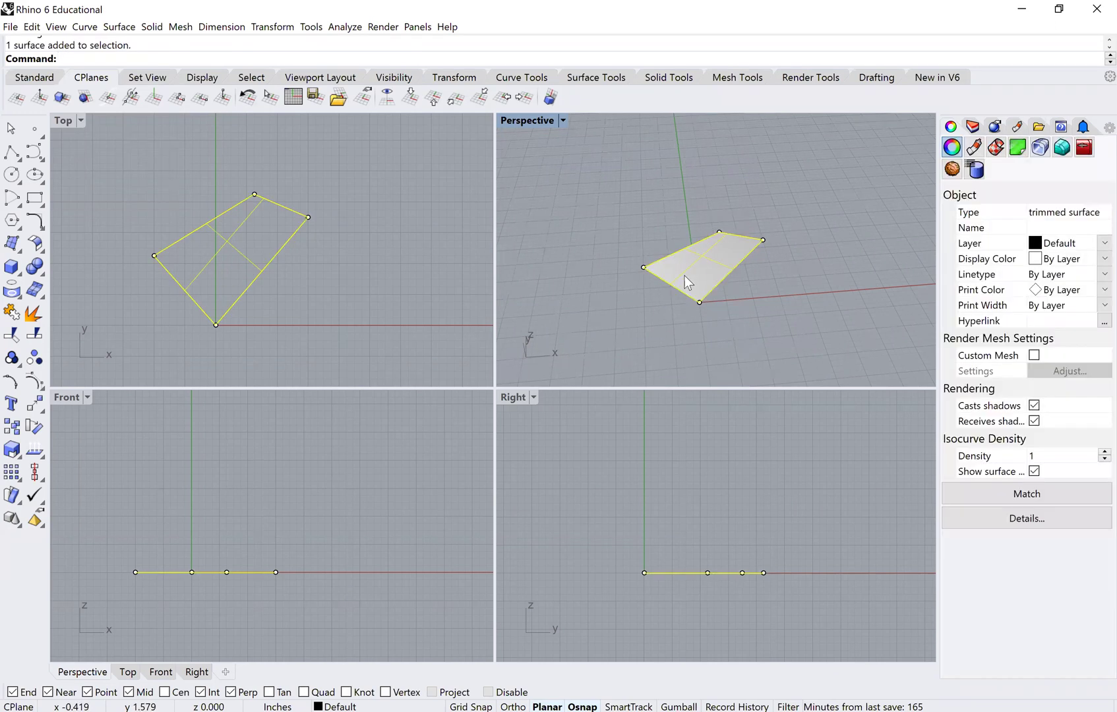
left_click(634, 231)
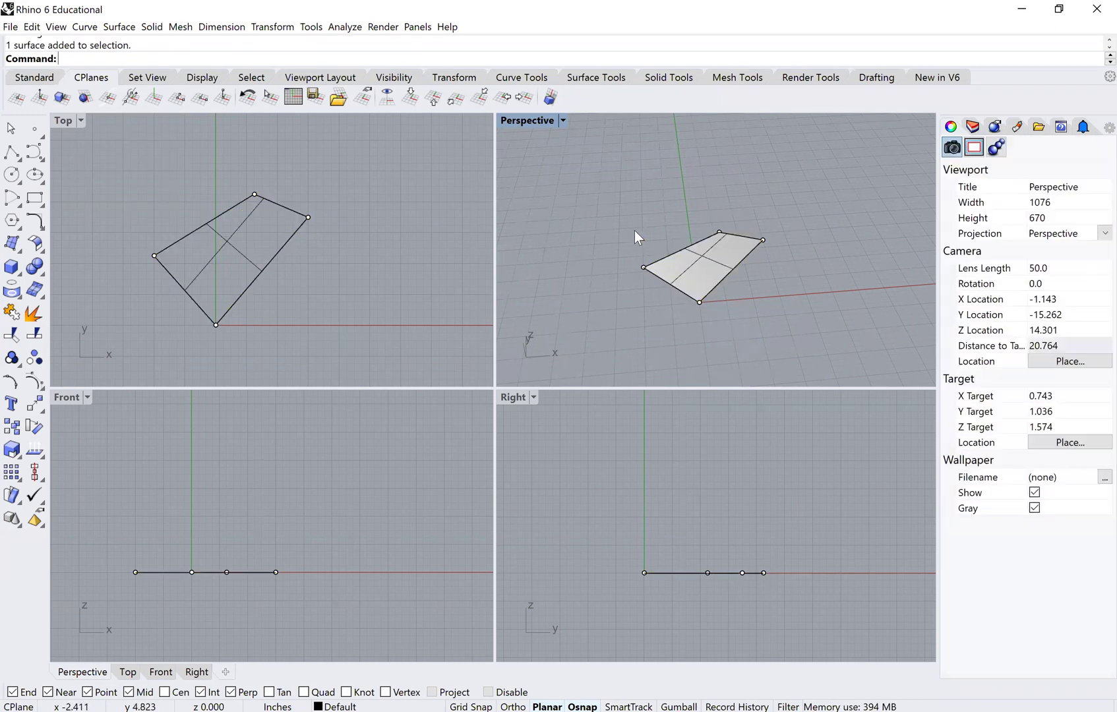
left_click(563, 122)
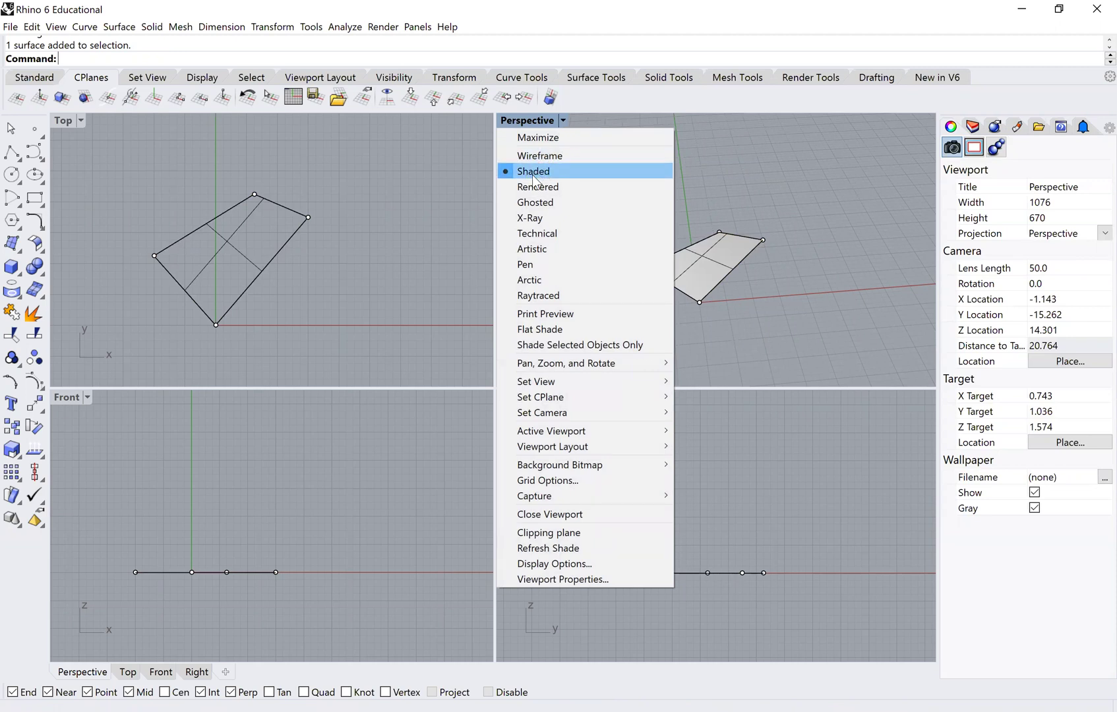
left_click(712, 182)
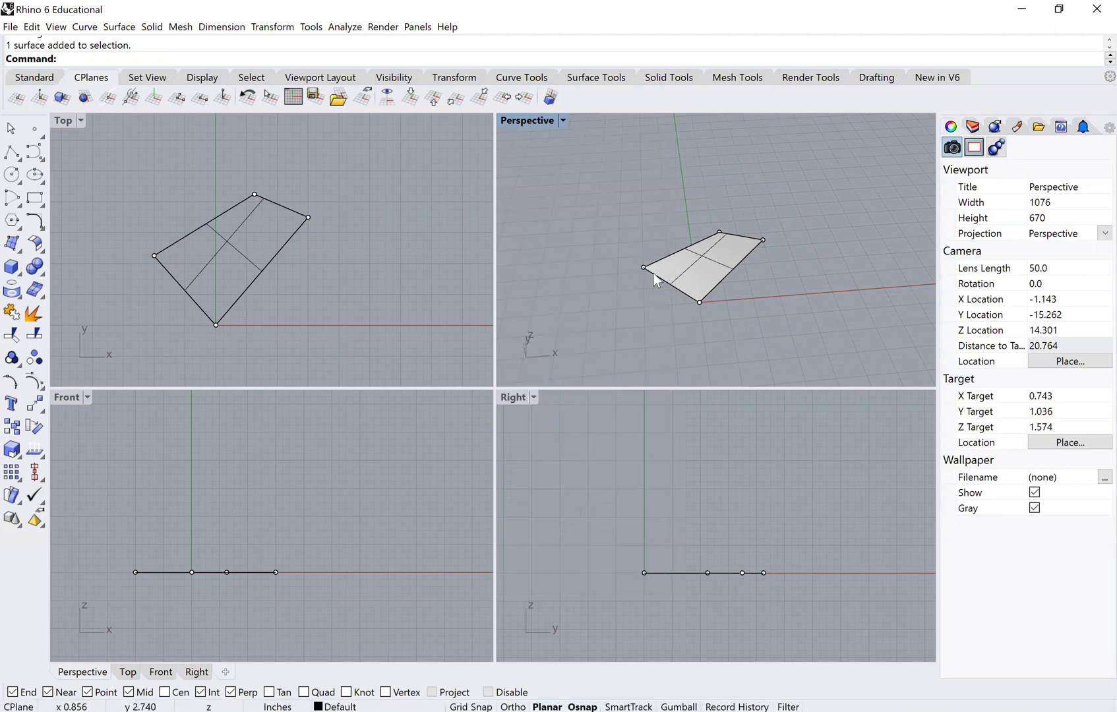
right_click_drag(643, 298, 685, 269)
left_click(685, 269)
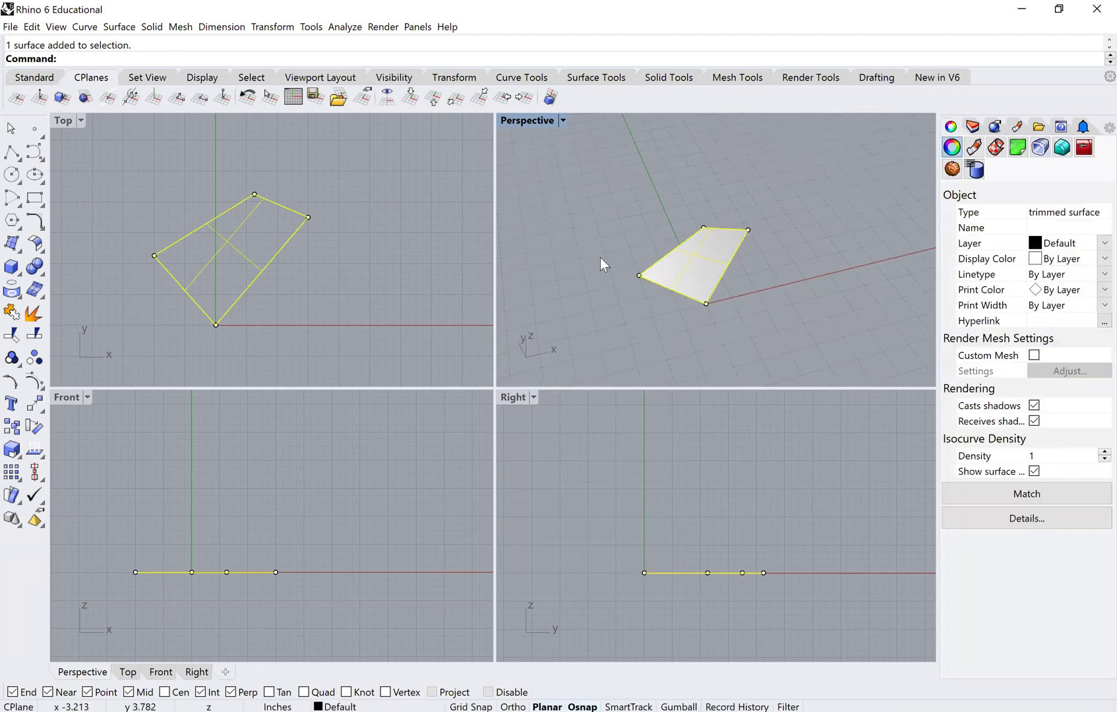
key("Delete")
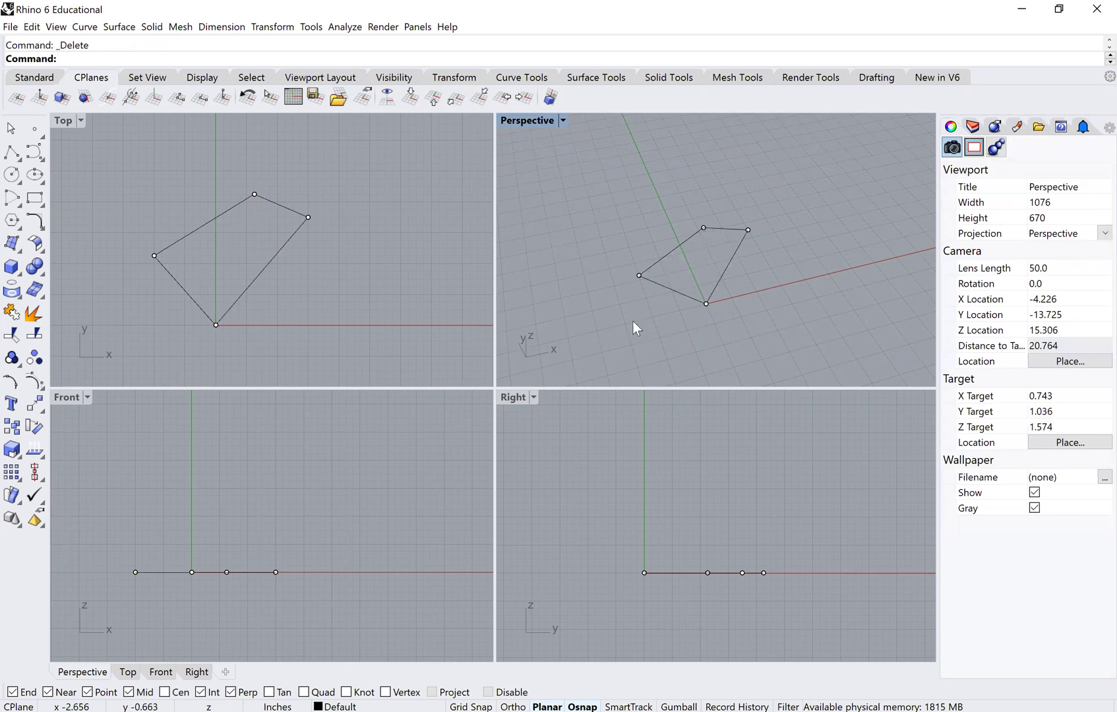
Rebuild the planar surface from the closed quadrilateral outline
right_click_drag(627, 314, 628, 314)
type("P")
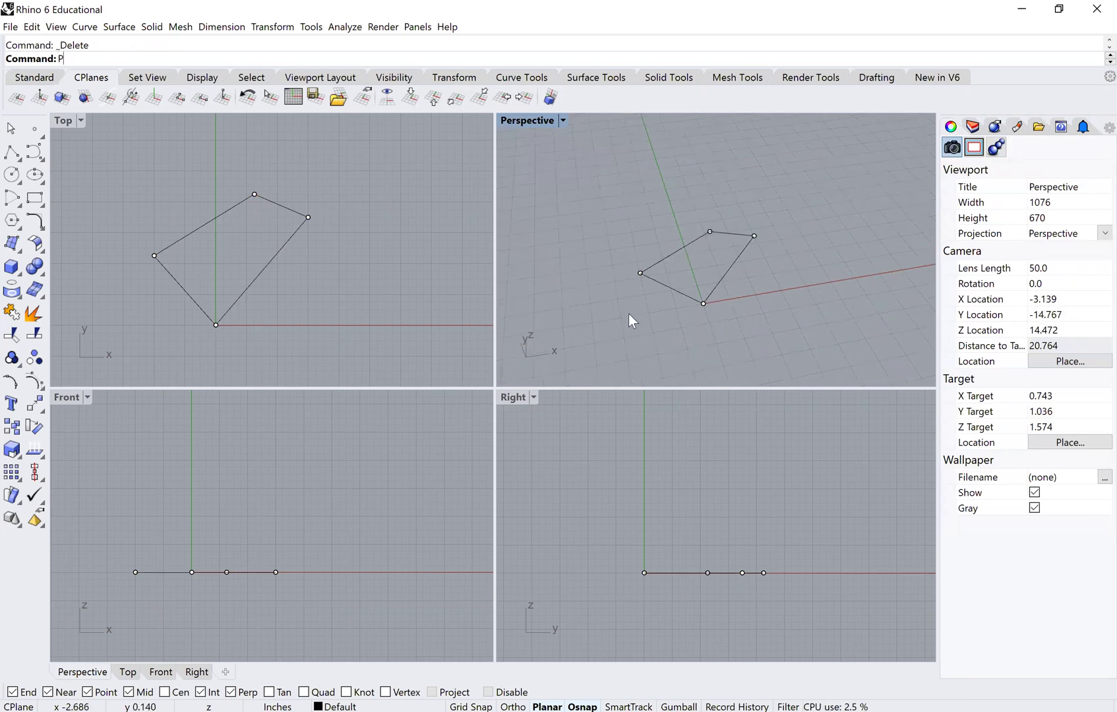
type("lanarSrf")
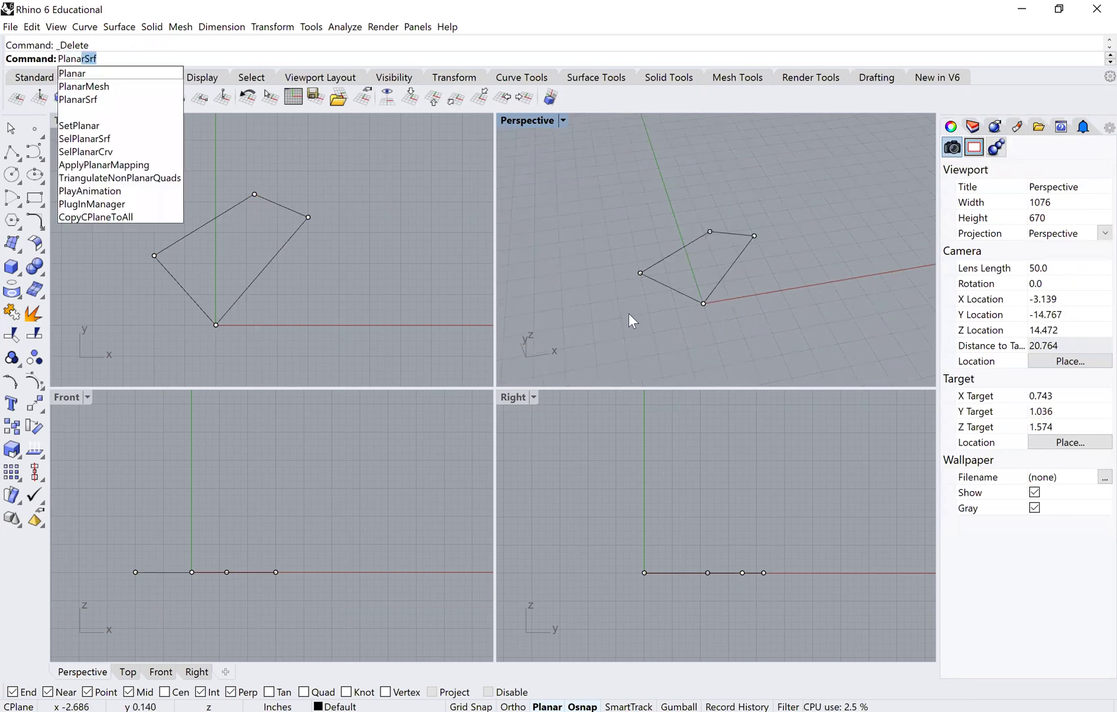
key("Return")
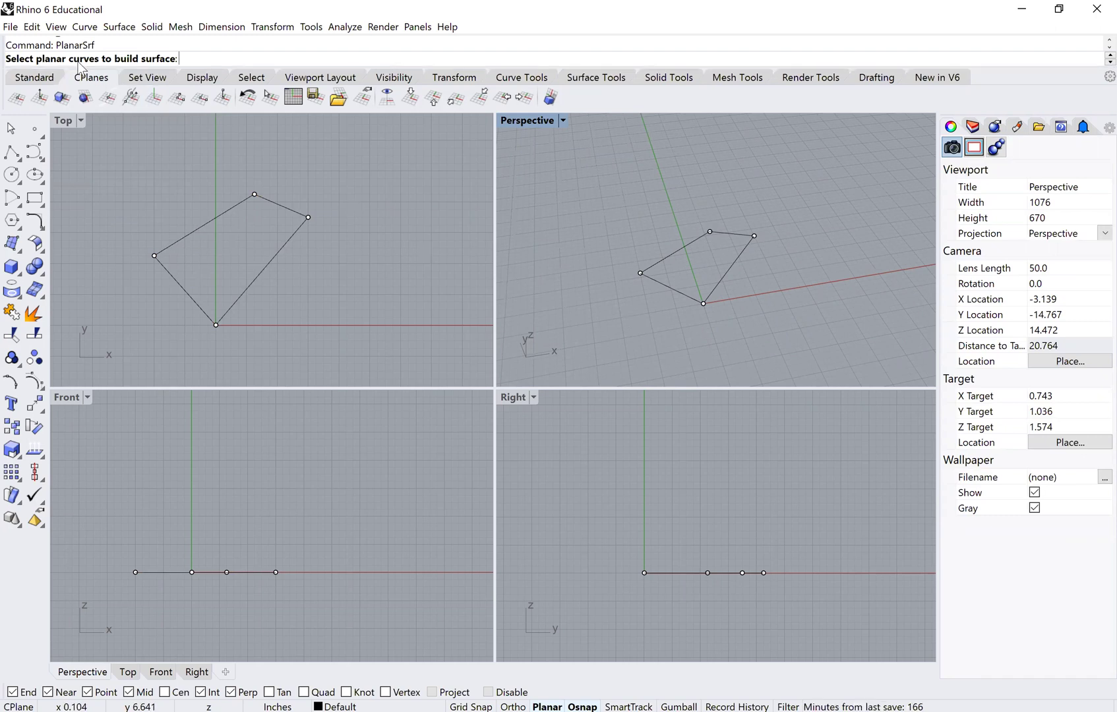
left_click(675, 289)
key("Return")
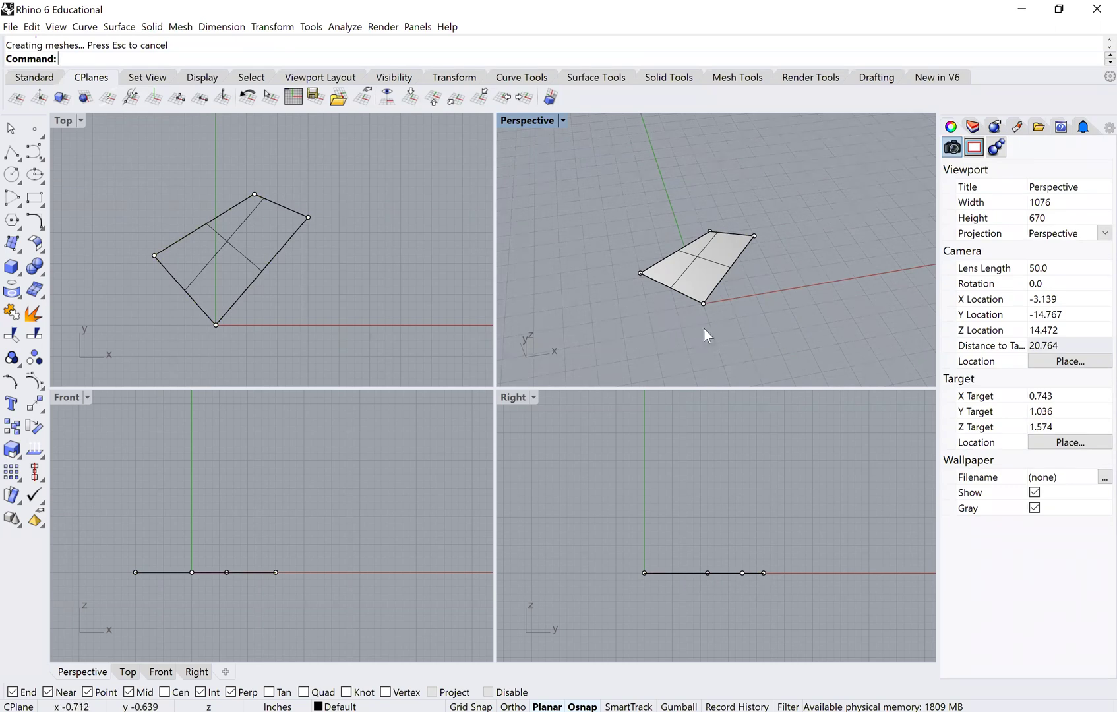
scroll(699, 317, "up", 2)
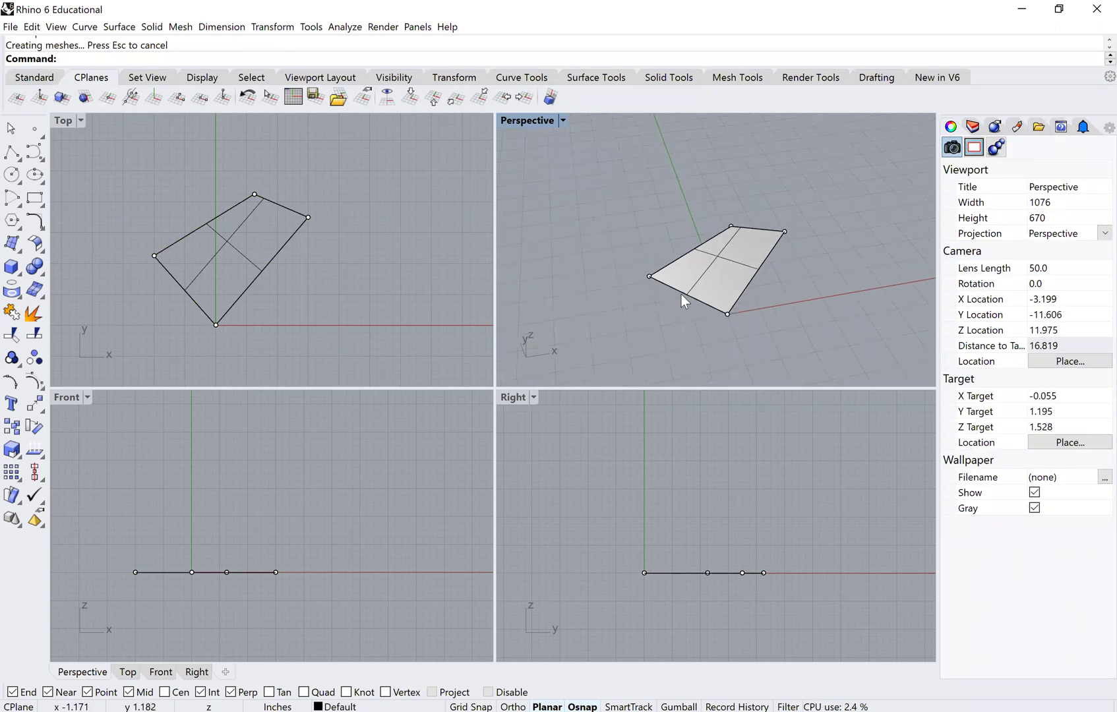
right_click_drag(684, 301, 656, 311)
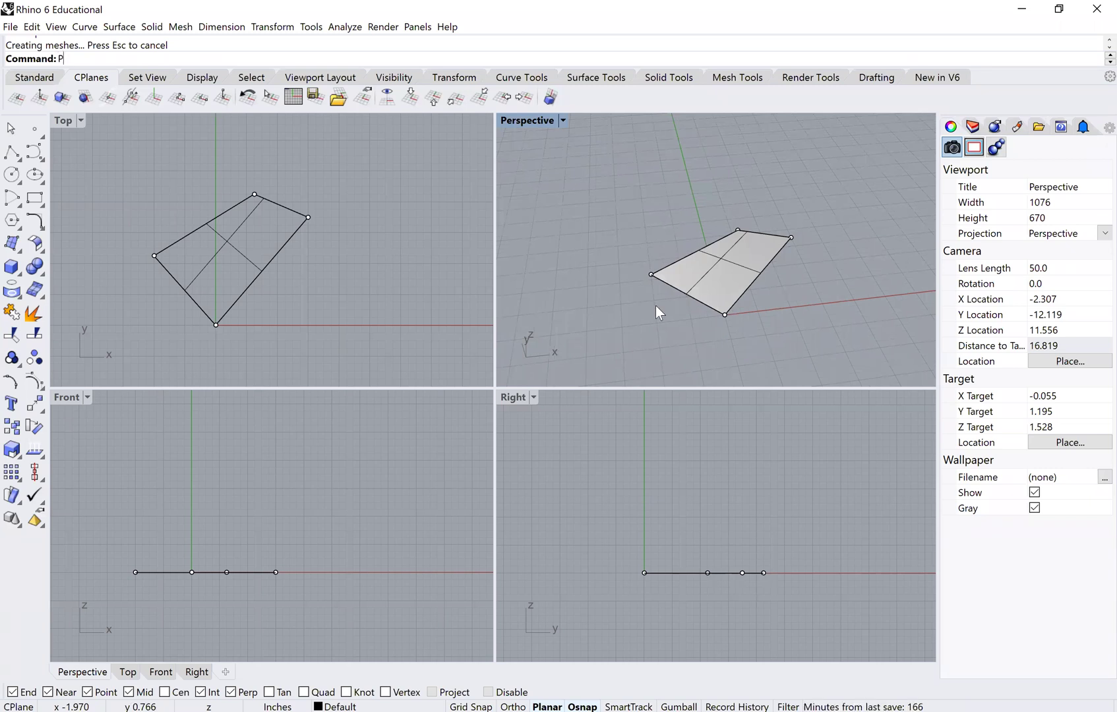
Place a raised point at -1,3.25,2.75 and orbit to look down on the shape
type("oint")
key("Return")
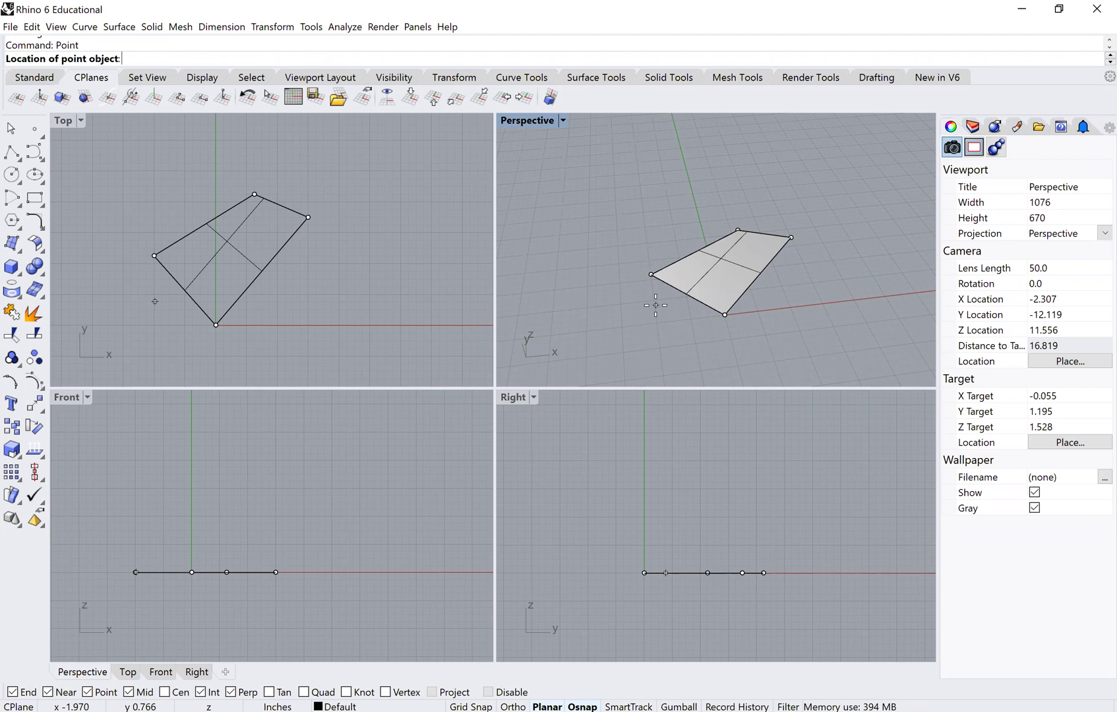
type("-1")
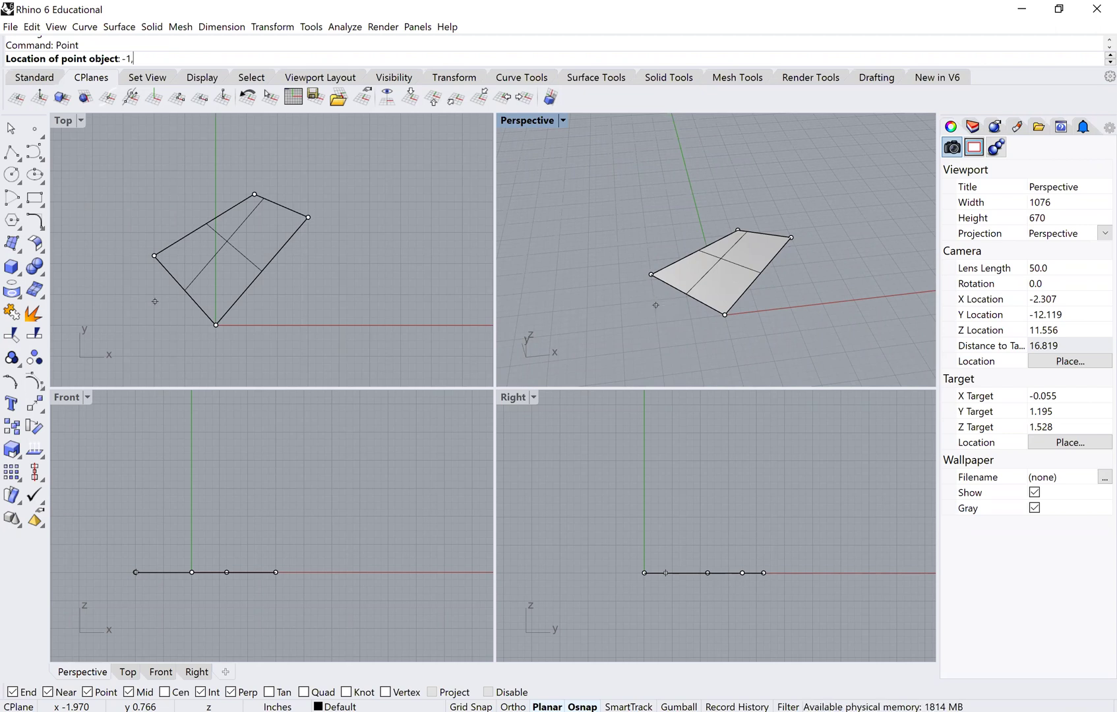
type(",3.25")
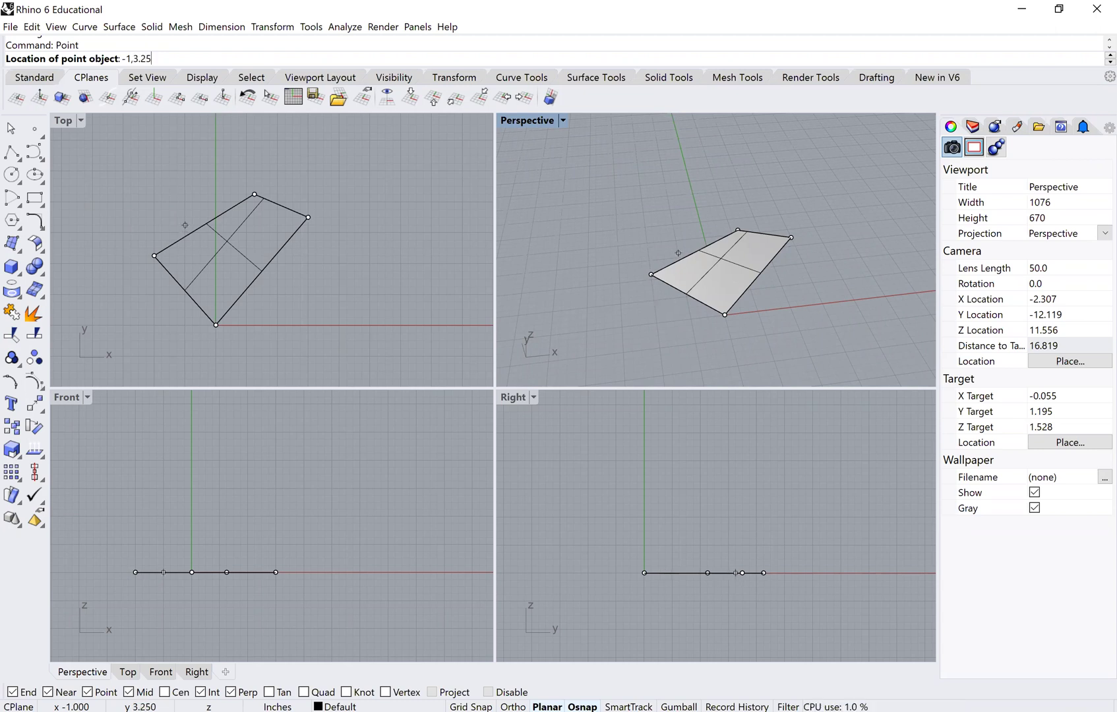
type(",2")
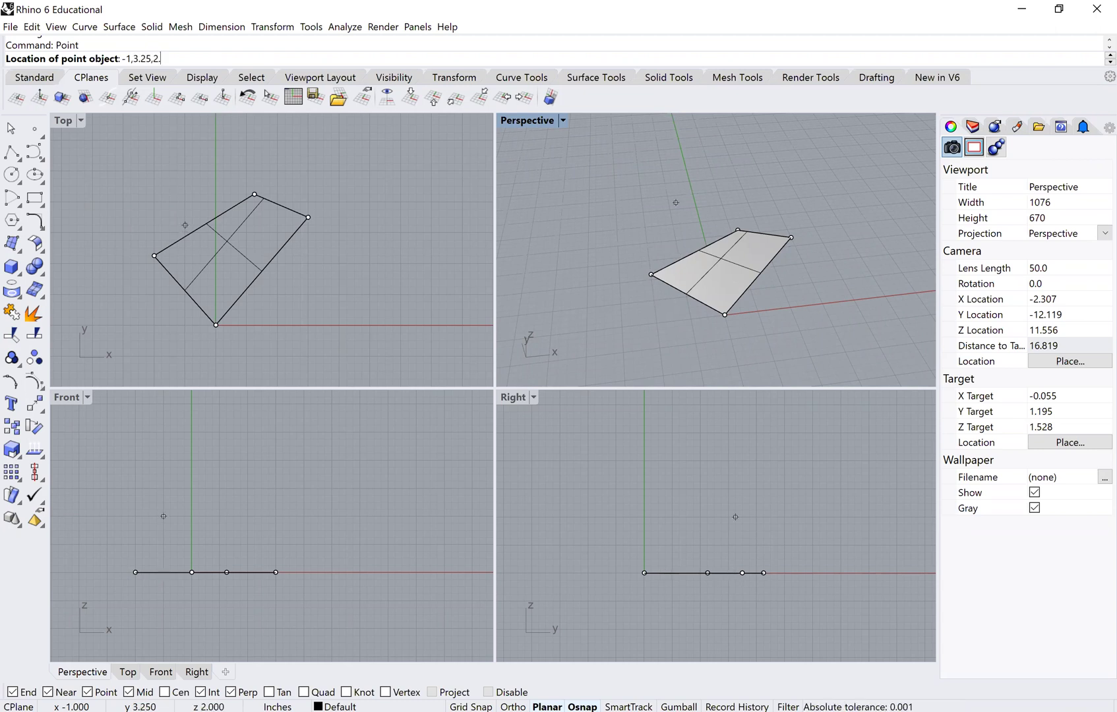
type(".75")
key("Return")
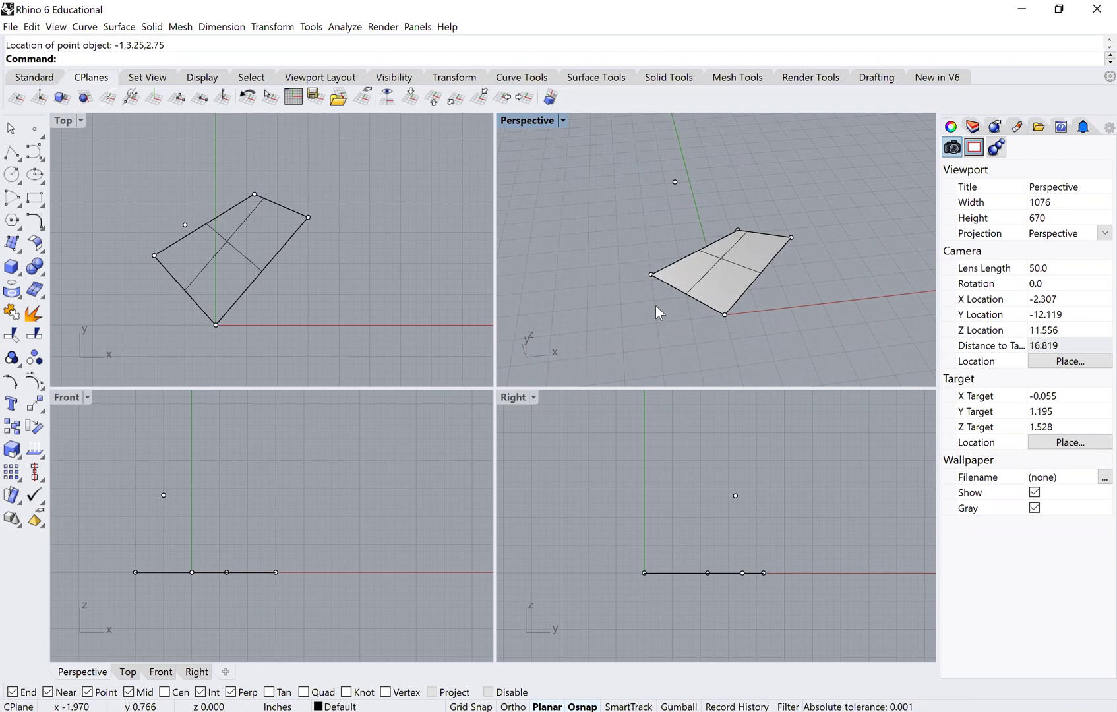
right_click_drag(675, 290, 666, 265)
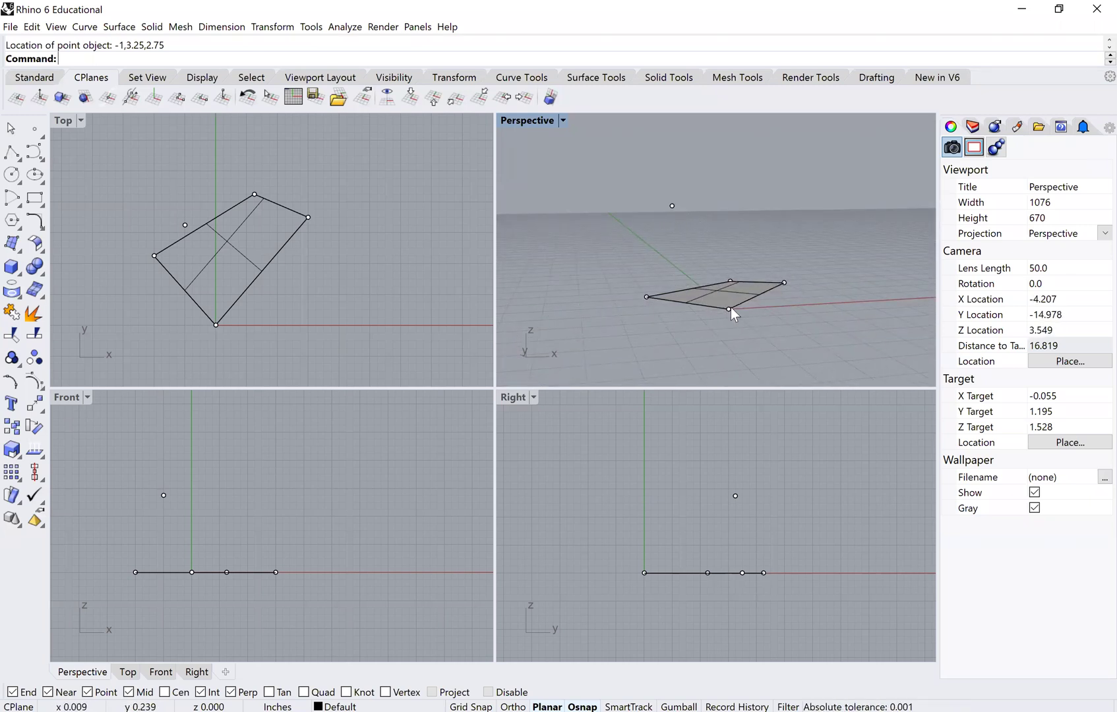
scroll(720, 321, "up", 2)
right_click_drag(719, 321, 692, 324)
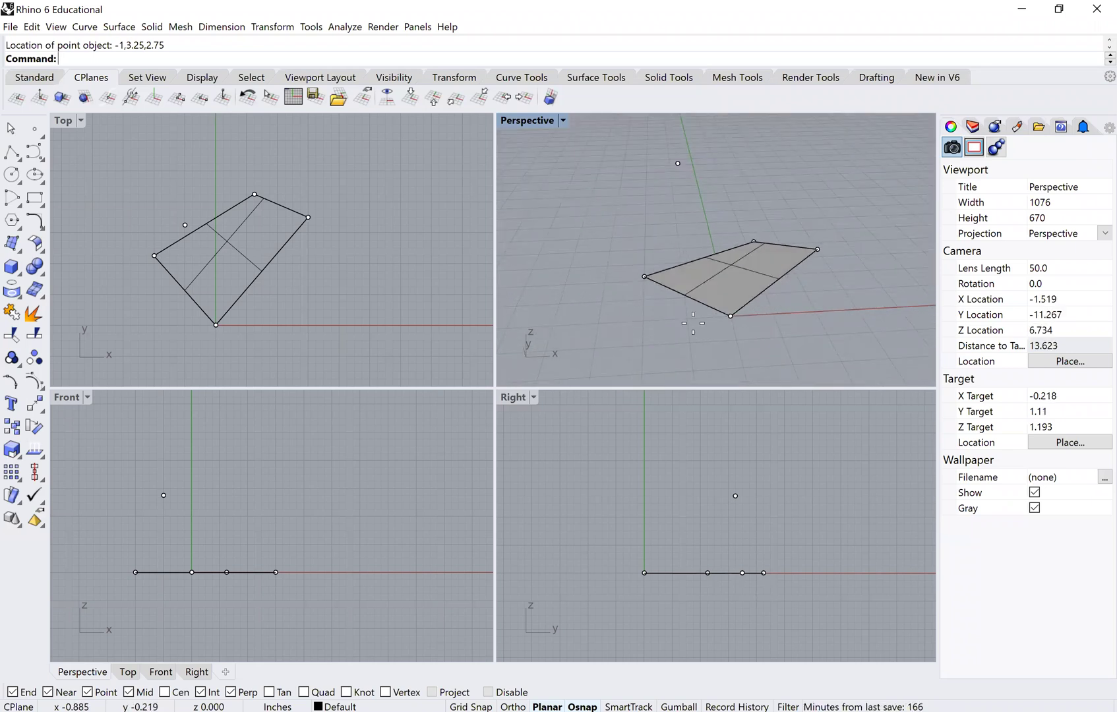
Add two more raised points at 2,2.5,4 and 3,1,1.5
key("Return")
type("2")
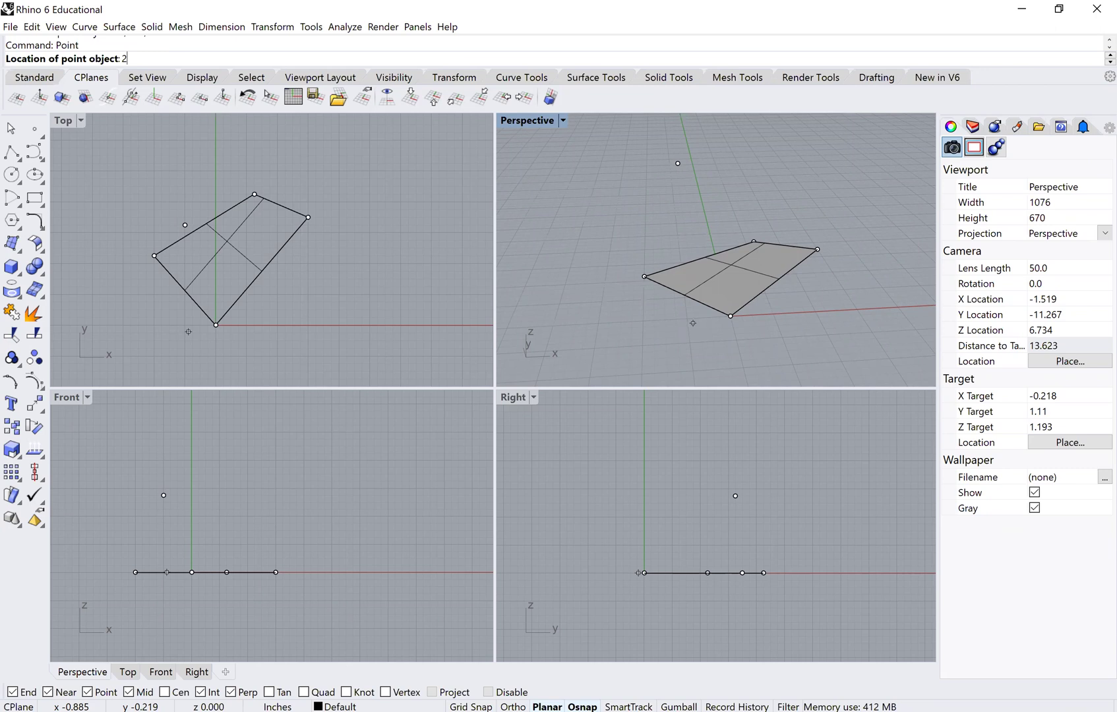
type(",2,5,4")
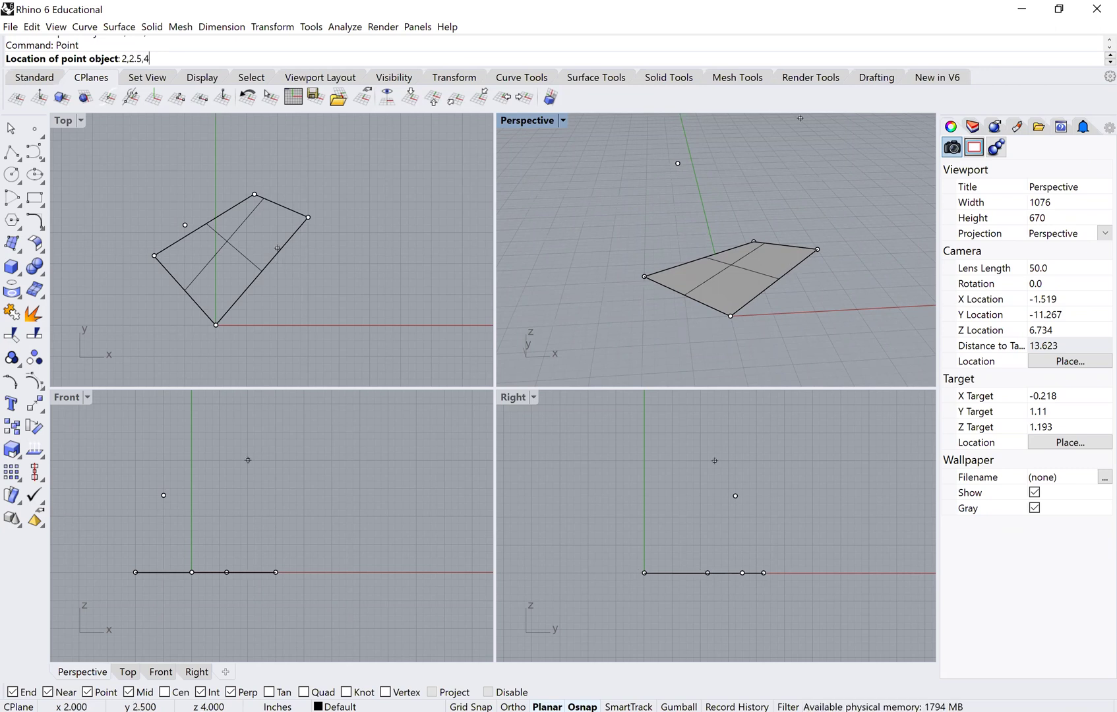
key("Return")
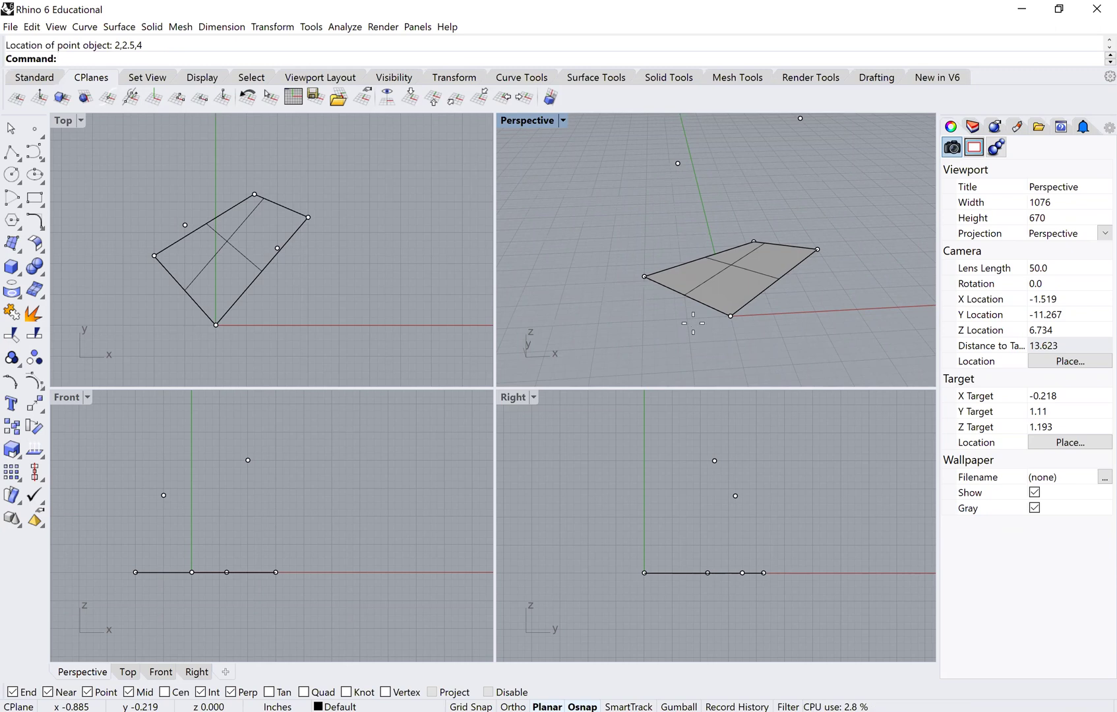
key("Return")
type("3")
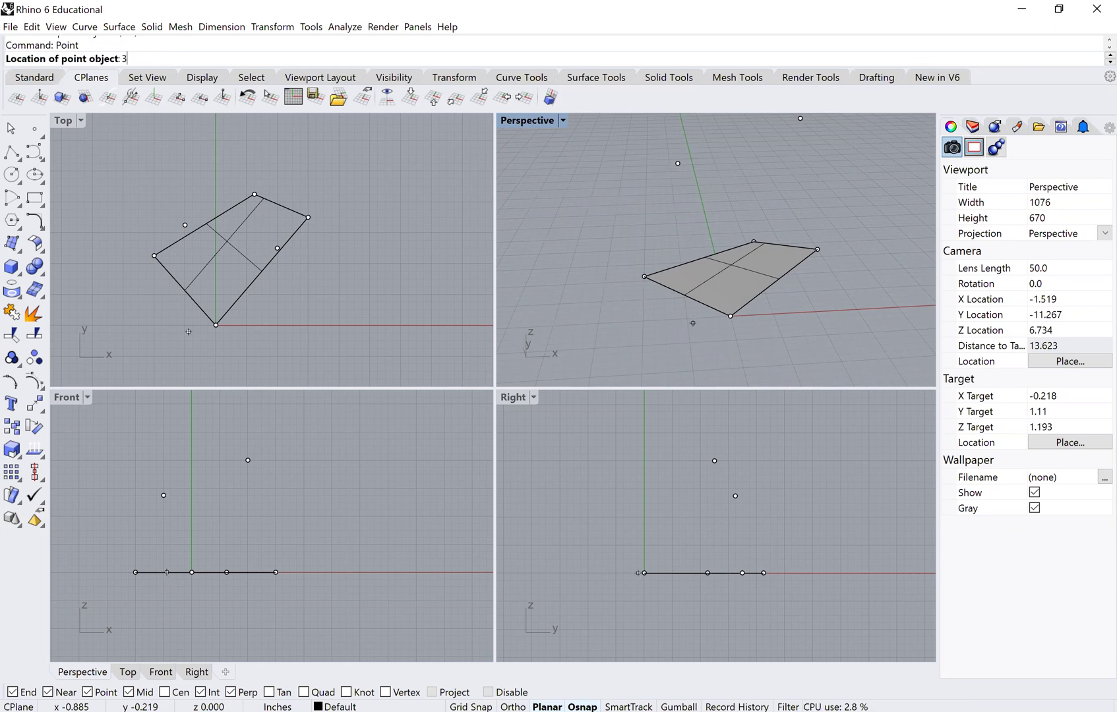
type(",1,")
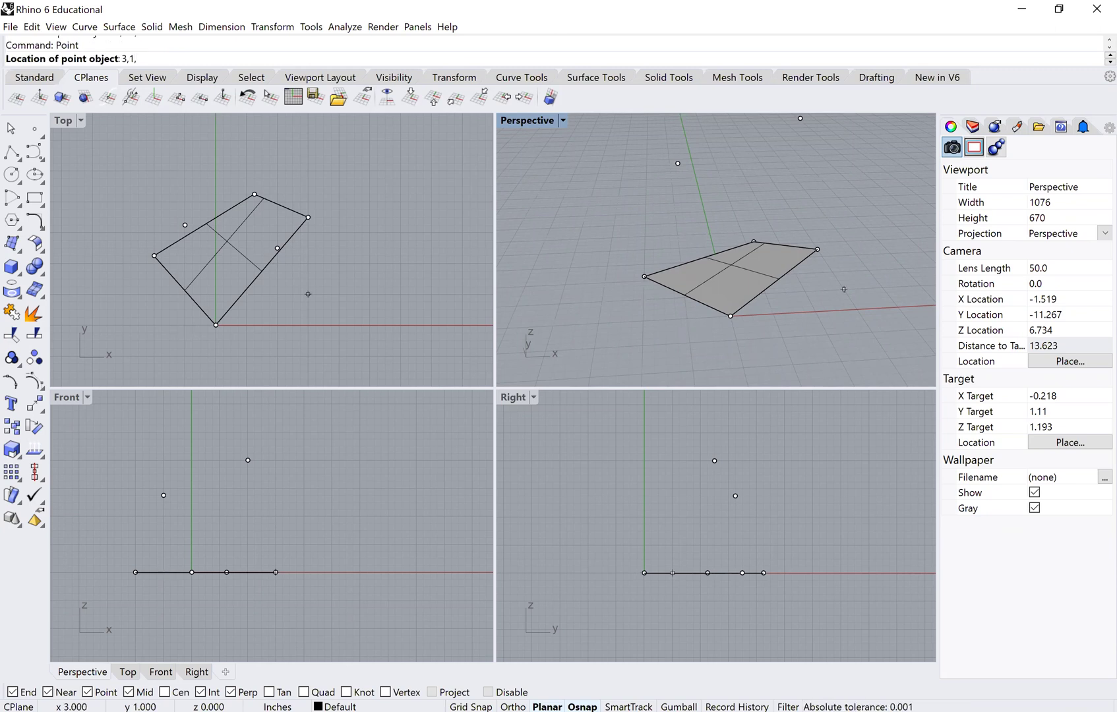
type("1.5")
key("Return")
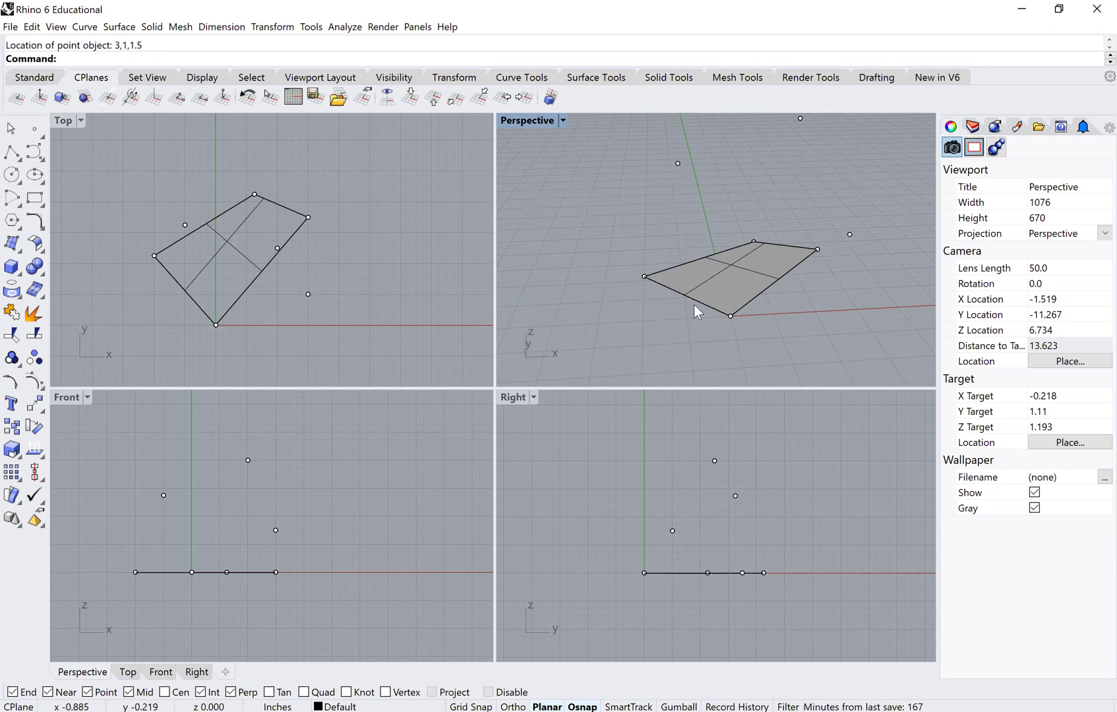
Orbit and zoom the Perspective view in on the surface and raised points
scroll(696, 313, "down", 5)
right_click_drag(728, 339, 745, 268)
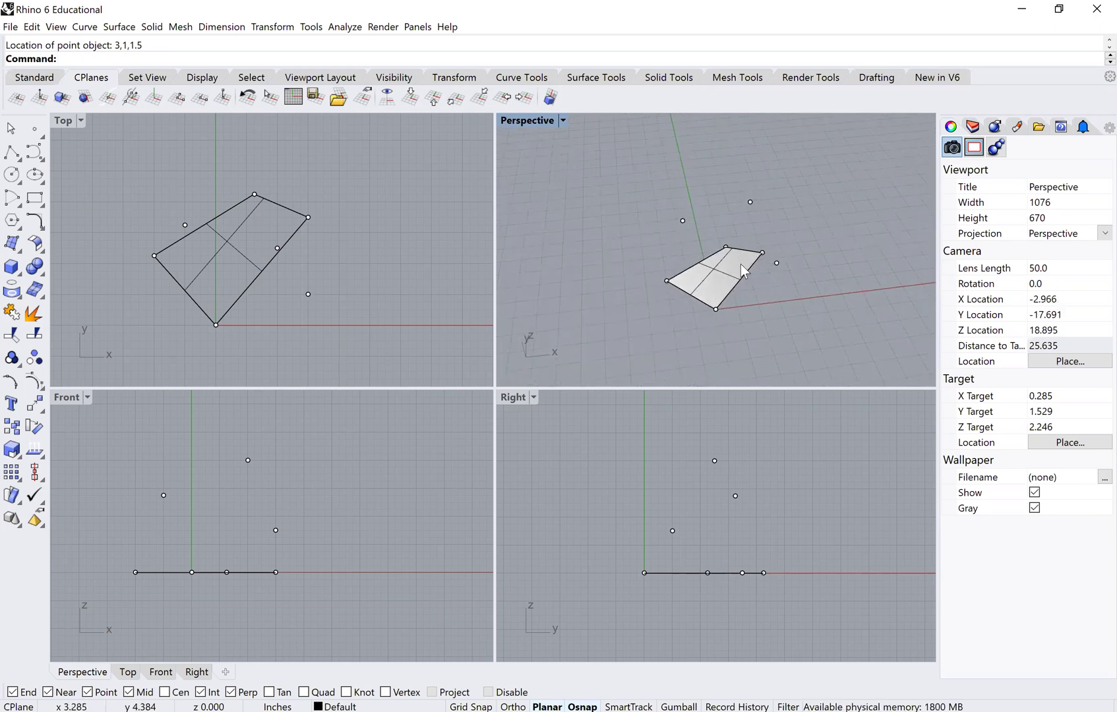
scroll(743, 285, "up", 3)
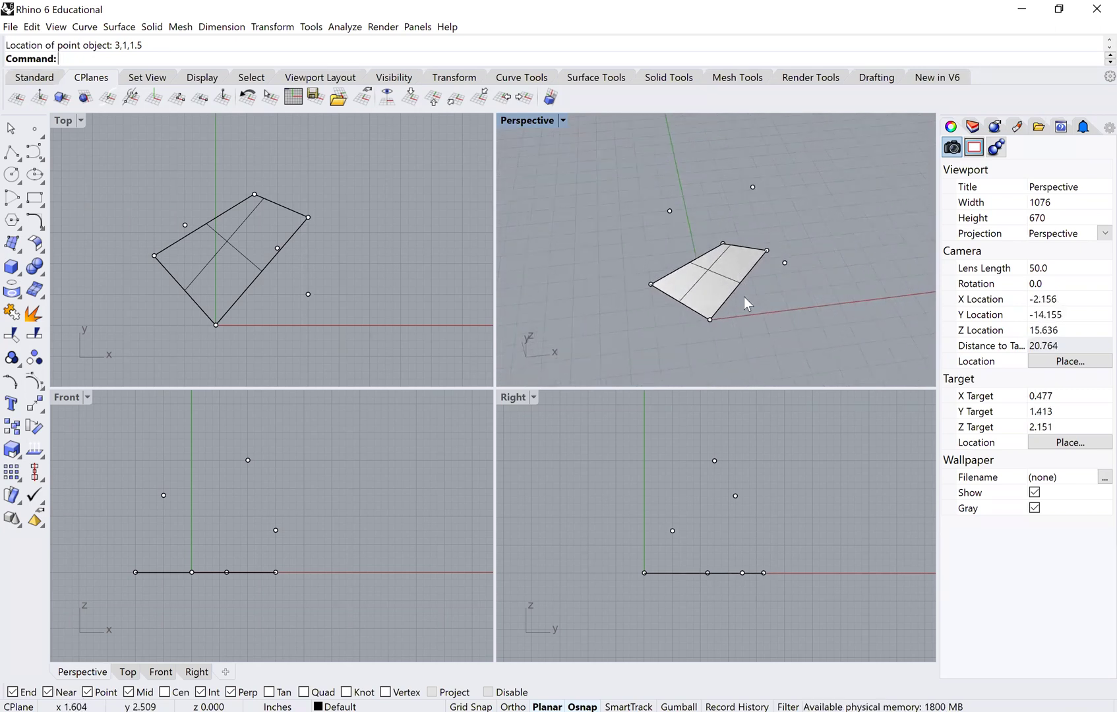
right_click_drag(744, 297, 698, 252)
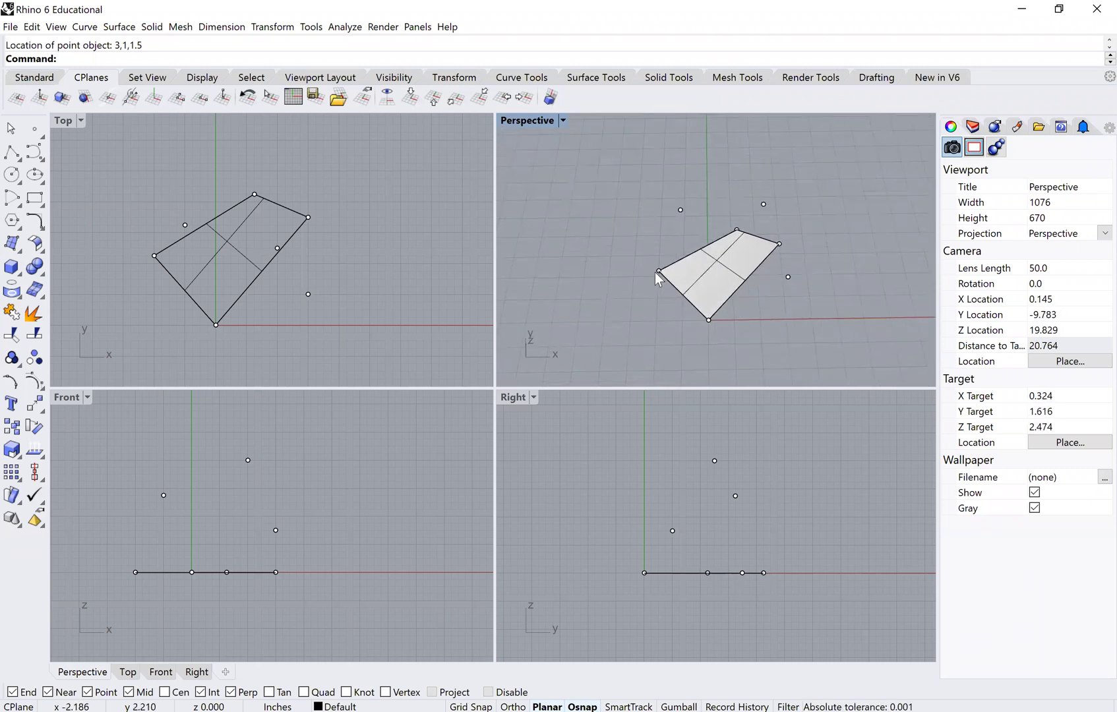
left_click(11, 152)
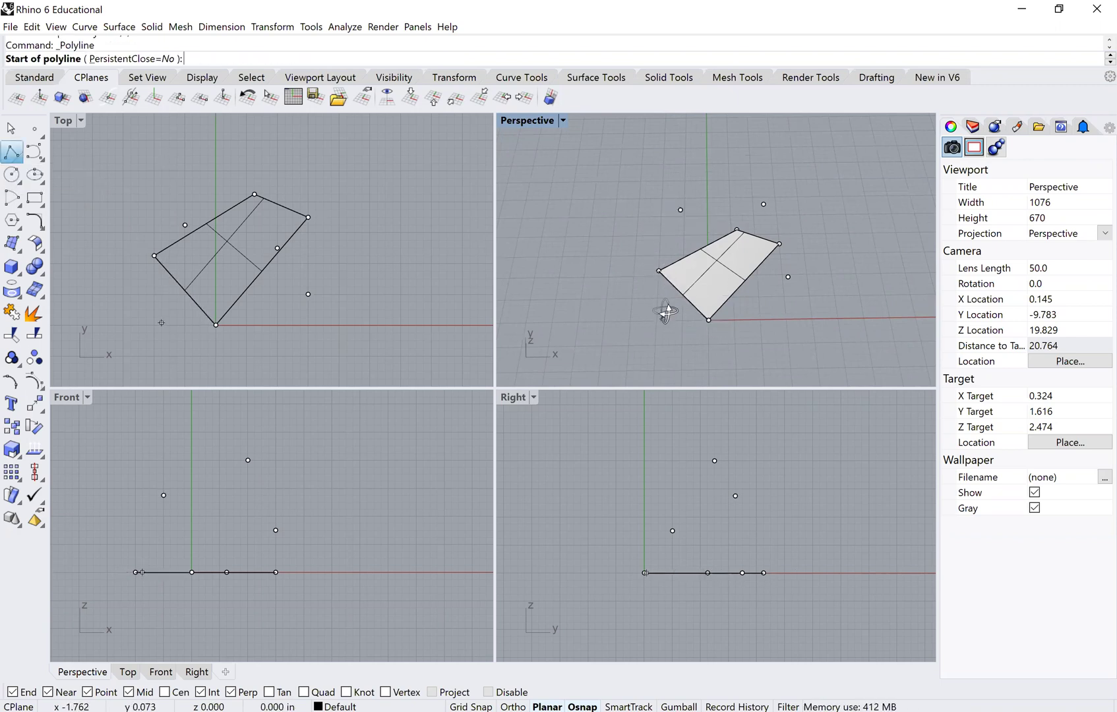
right_click_drag(666, 308, 667, 297)
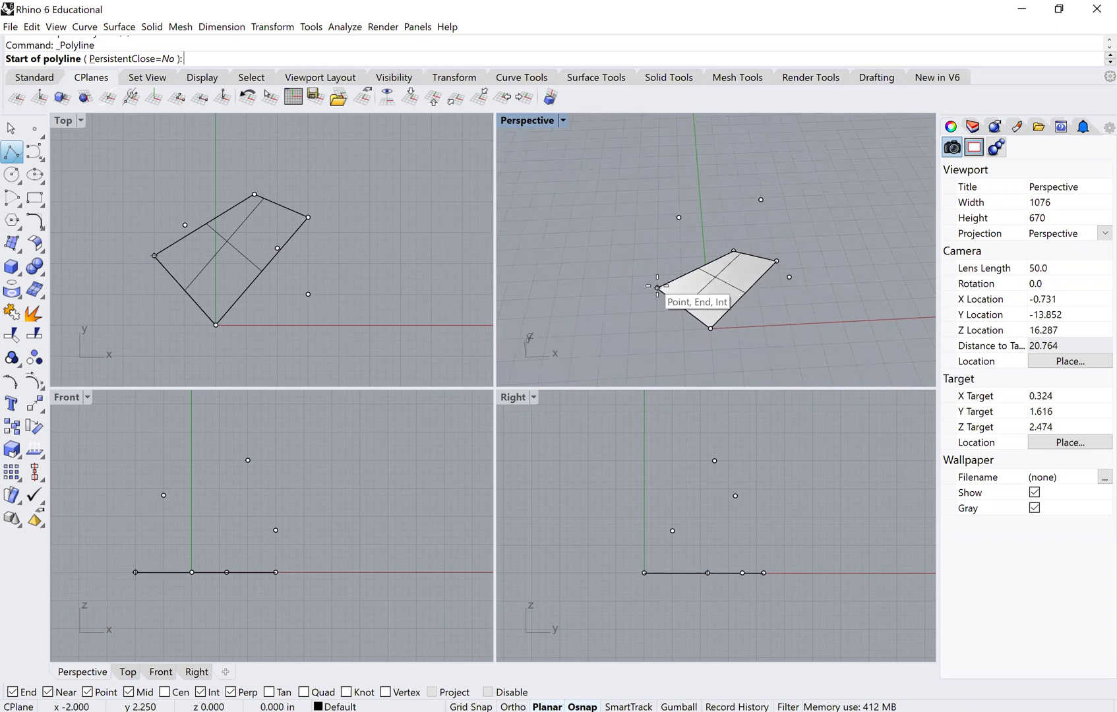
left_click(658, 288)
left_click(679, 217)
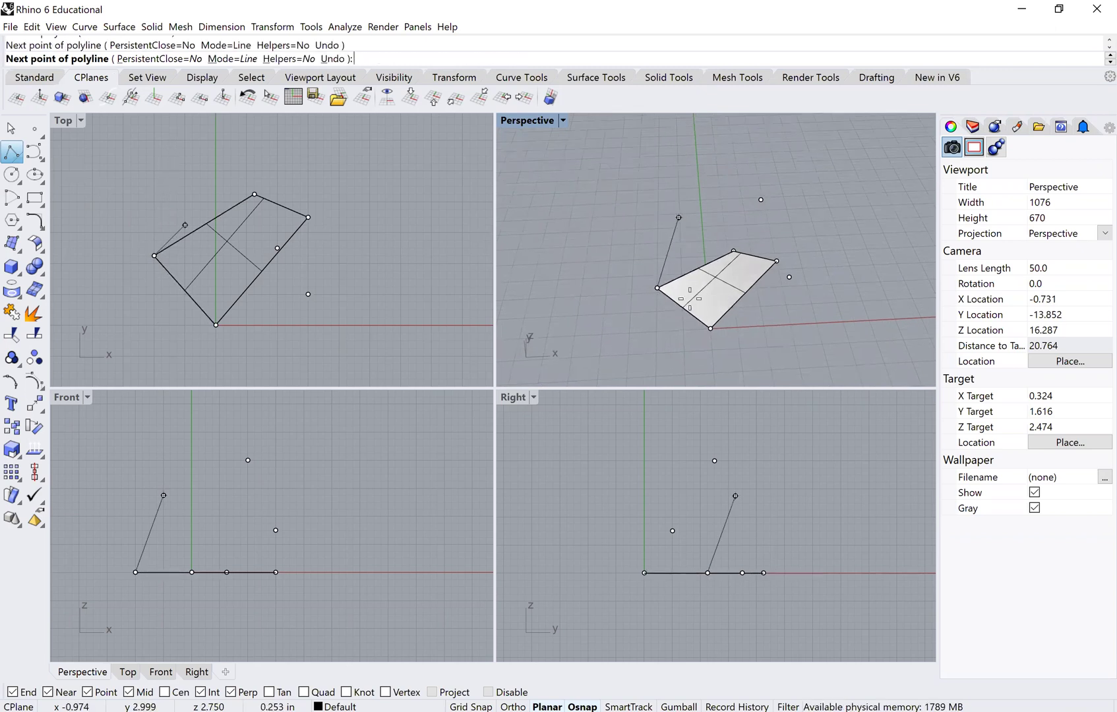
left_click(701, 322)
left_click(658, 289)
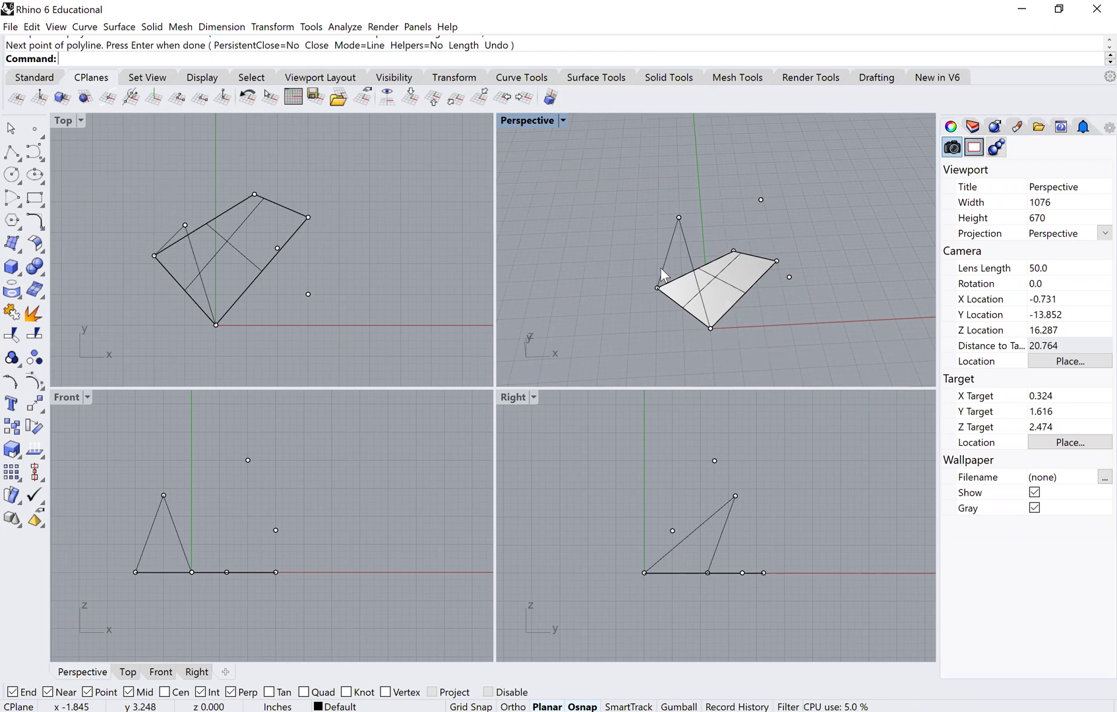
left_click(660, 286)
right_click_drag(659, 286, 635, 292)
key("Escape")
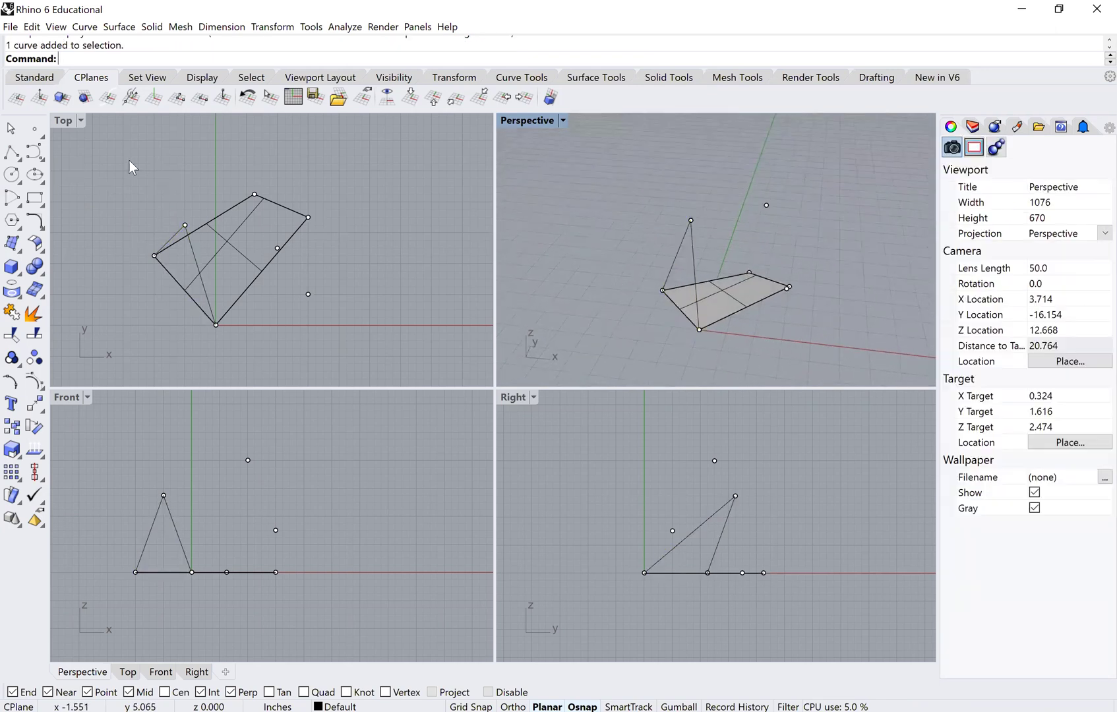
left_click(11, 153)
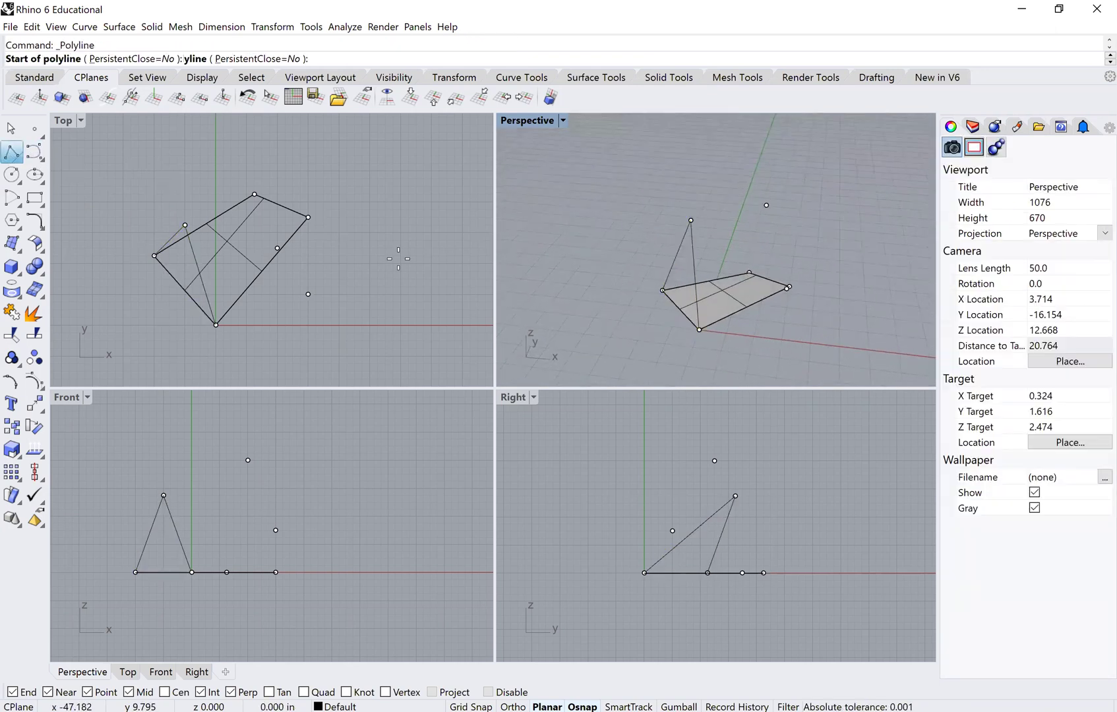
left_click(662, 290)
left_click(766, 205)
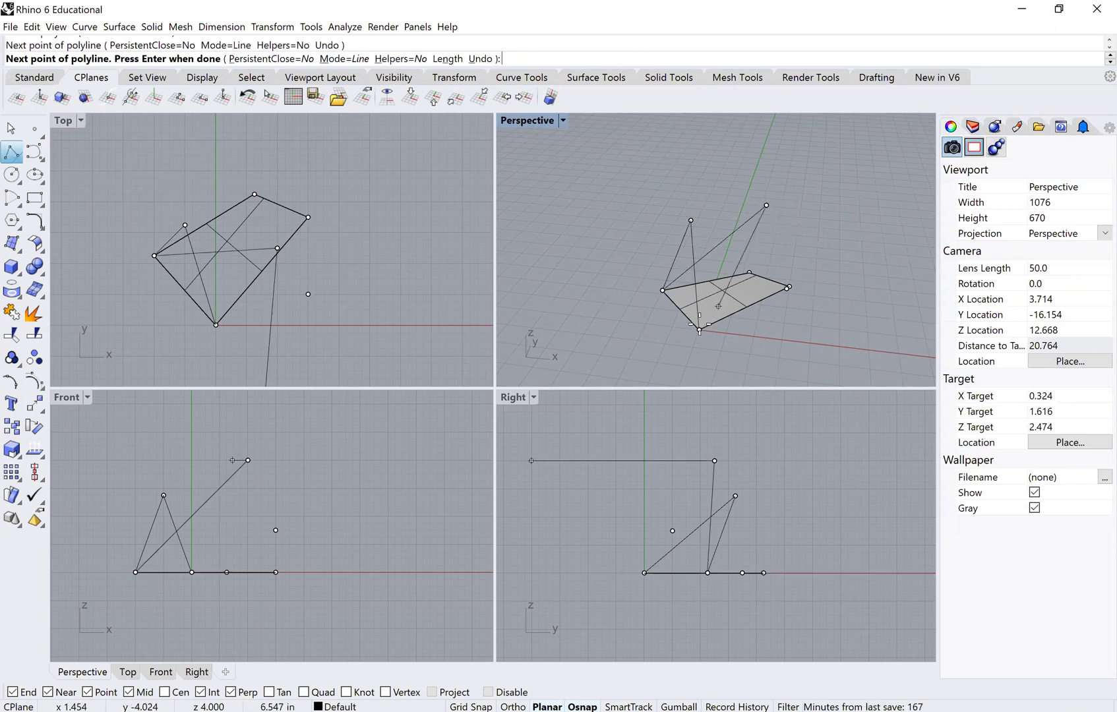
left_click(699, 328)
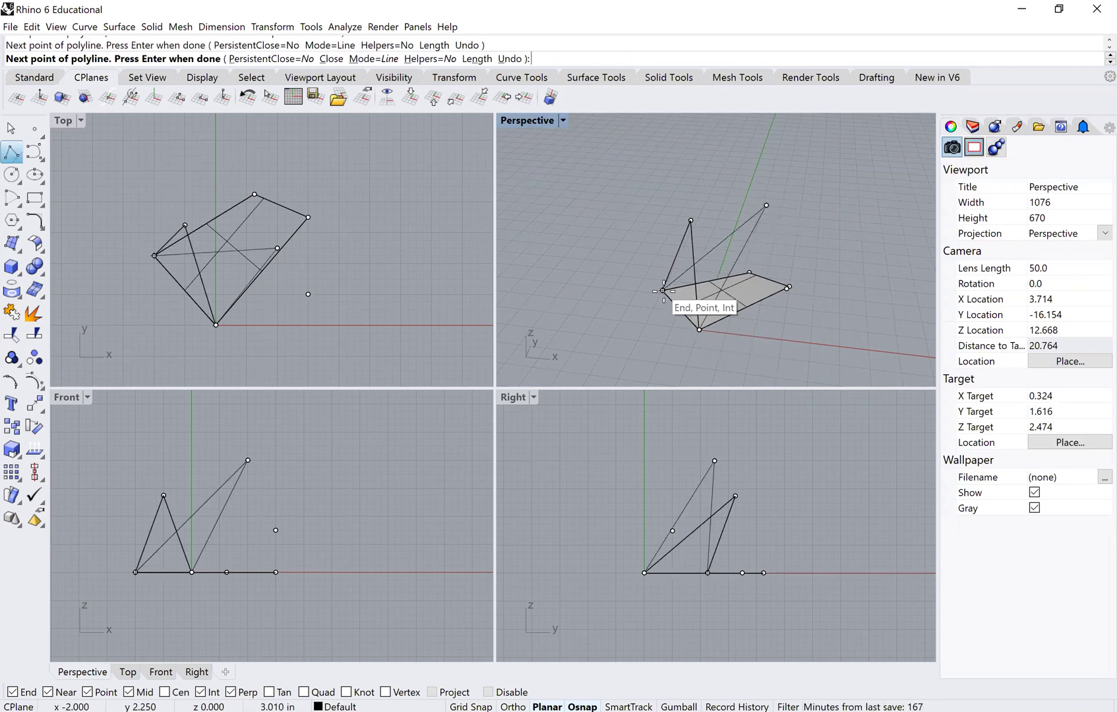
left_click(663, 290)
left_click(734, 257)
right_click_drag(623, 269, 566, 228)
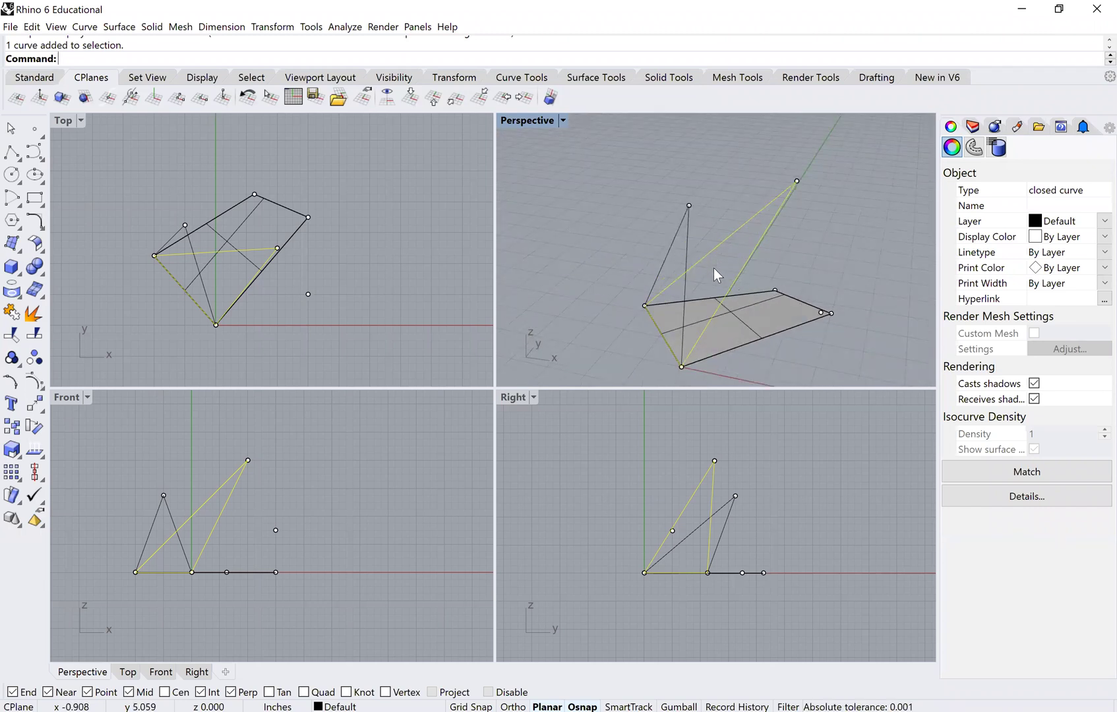
key("Escape")
left_click(661, 248)
key("Delete")
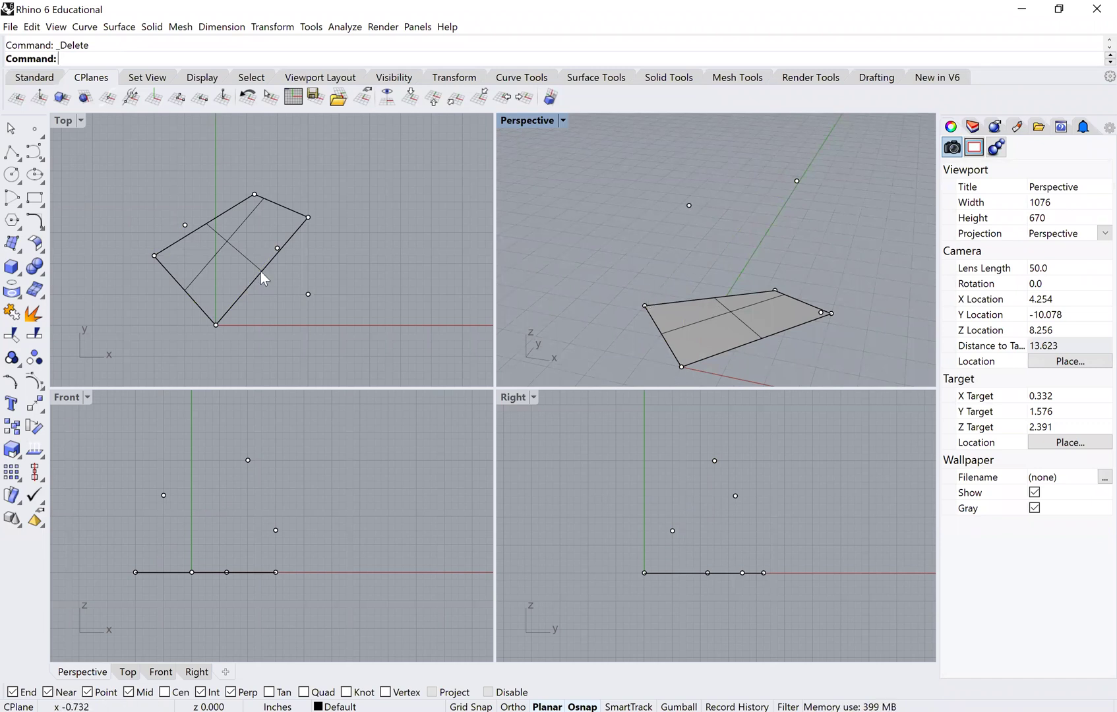
left_click(12, 152)
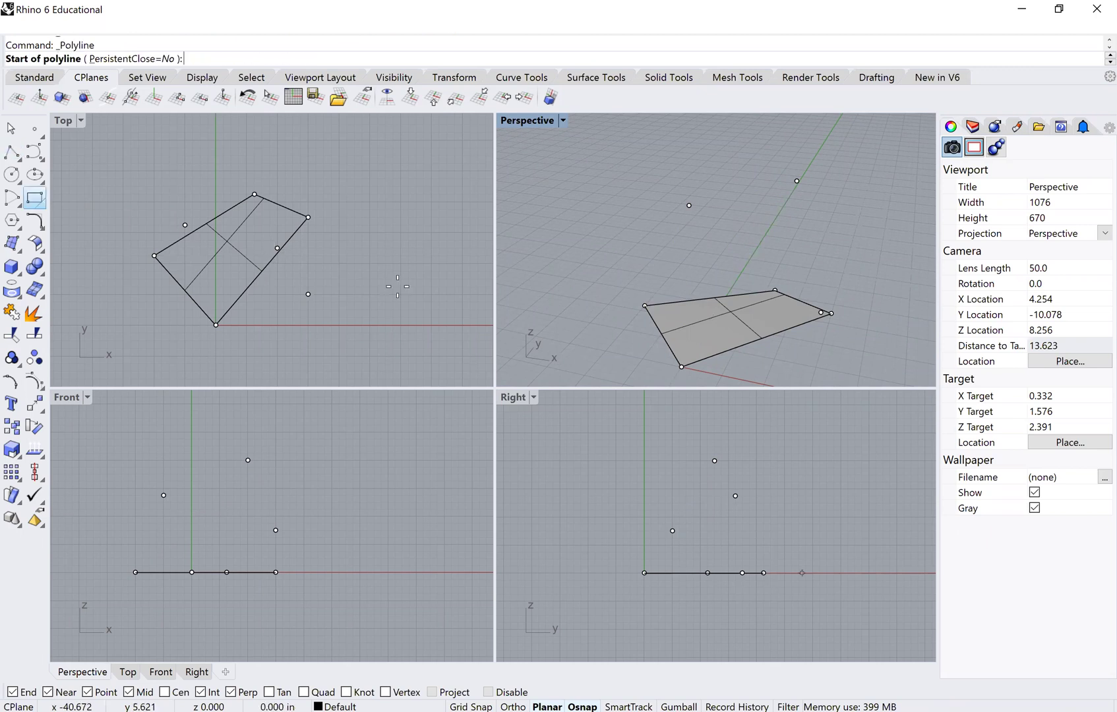
left_click(644, 306)
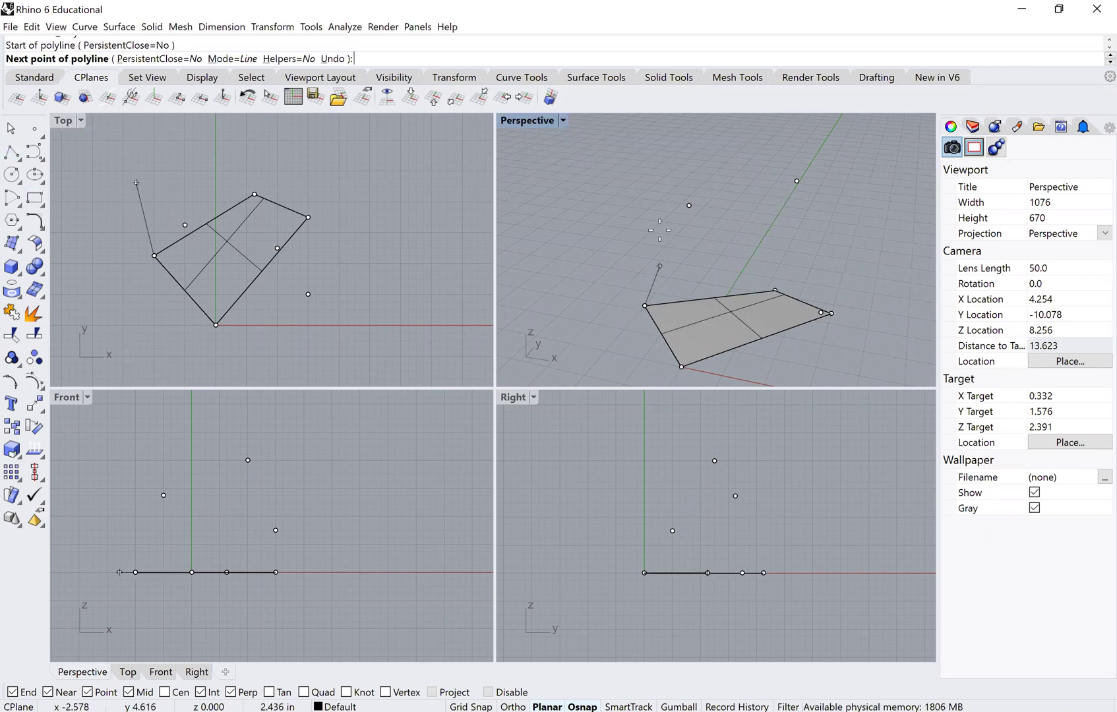
left_click(689, 205)
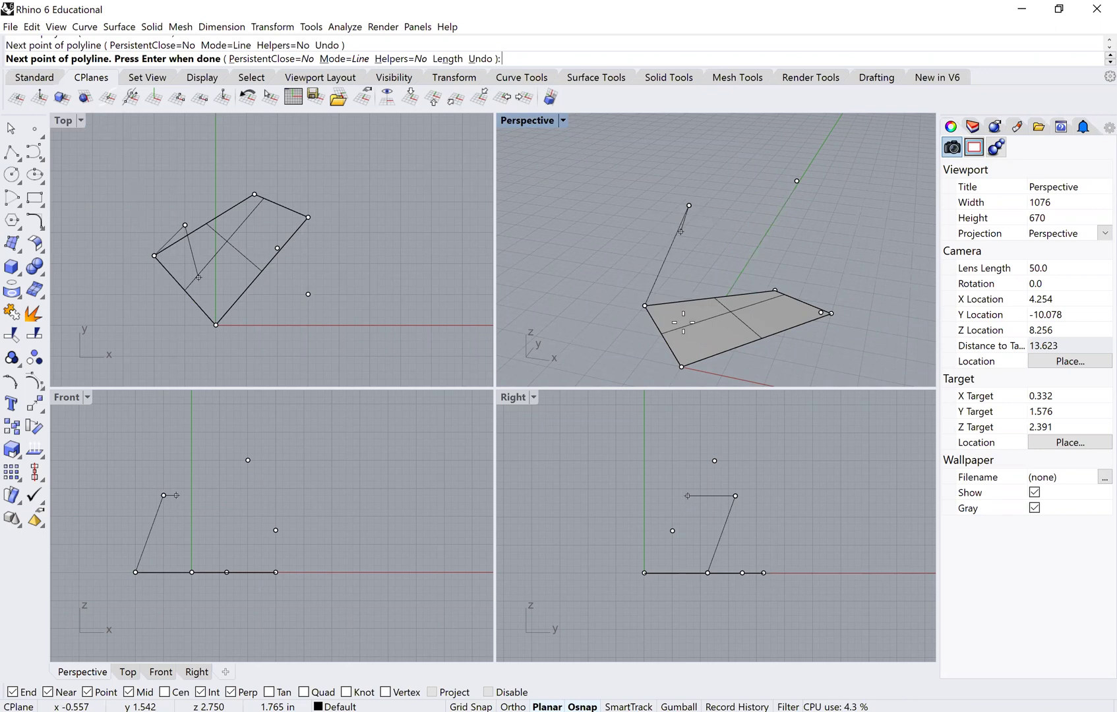
left_click(681, 367)
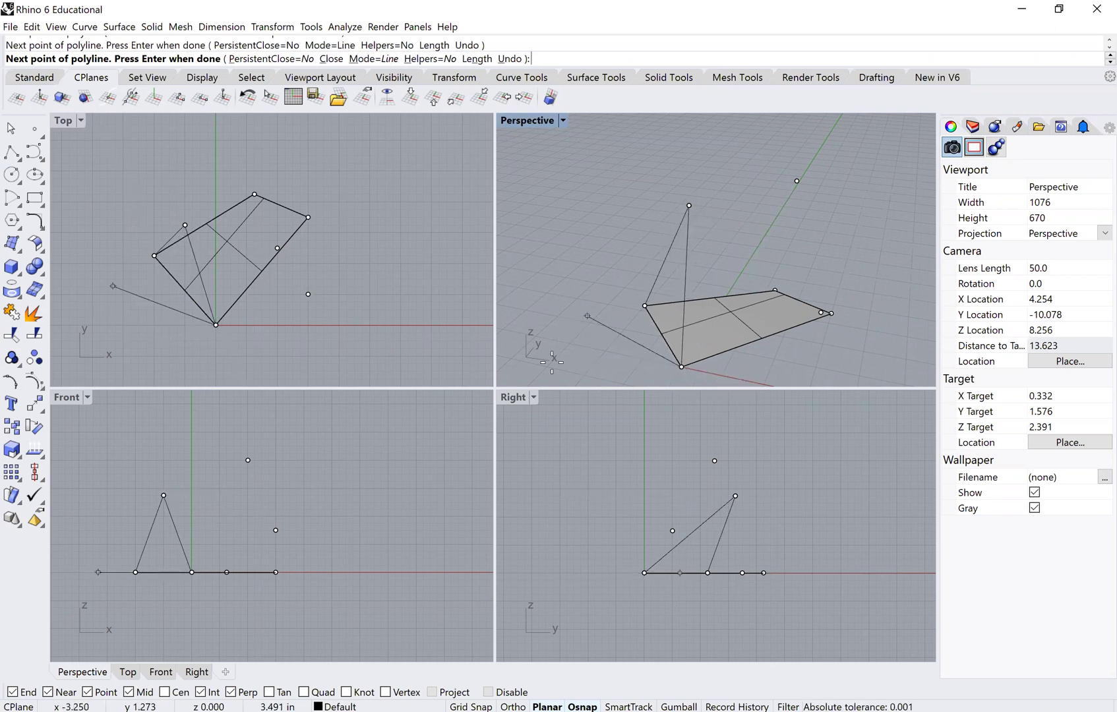
left_click(645, 304)
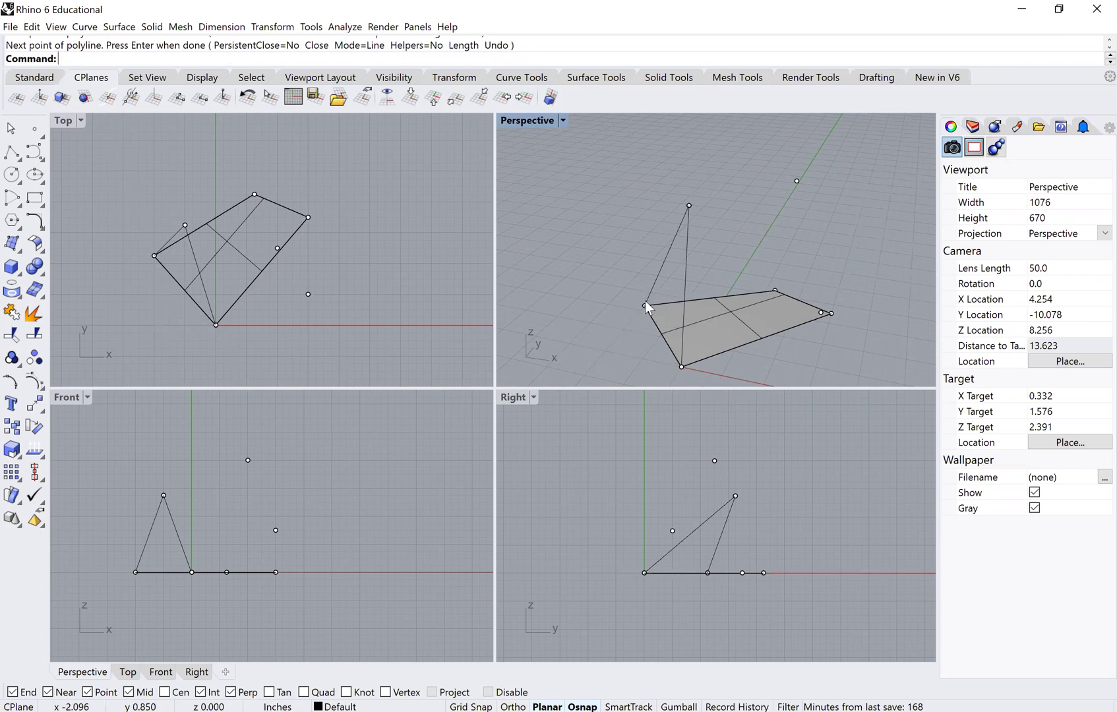
left_click(682, 283)
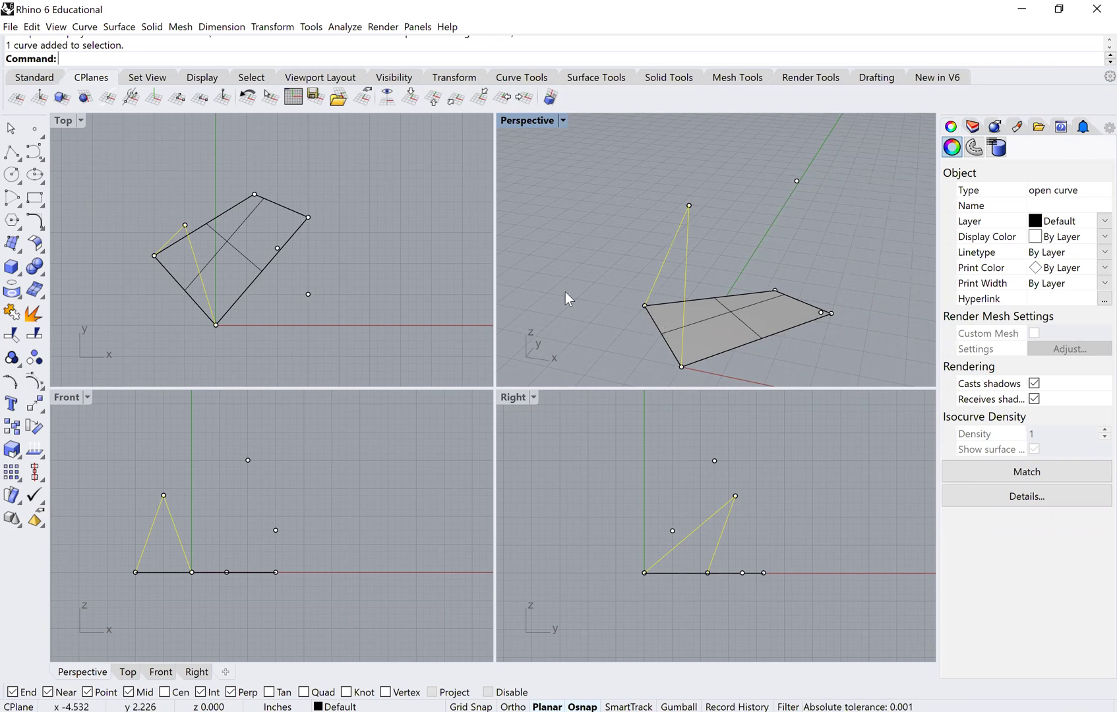
key("Return")
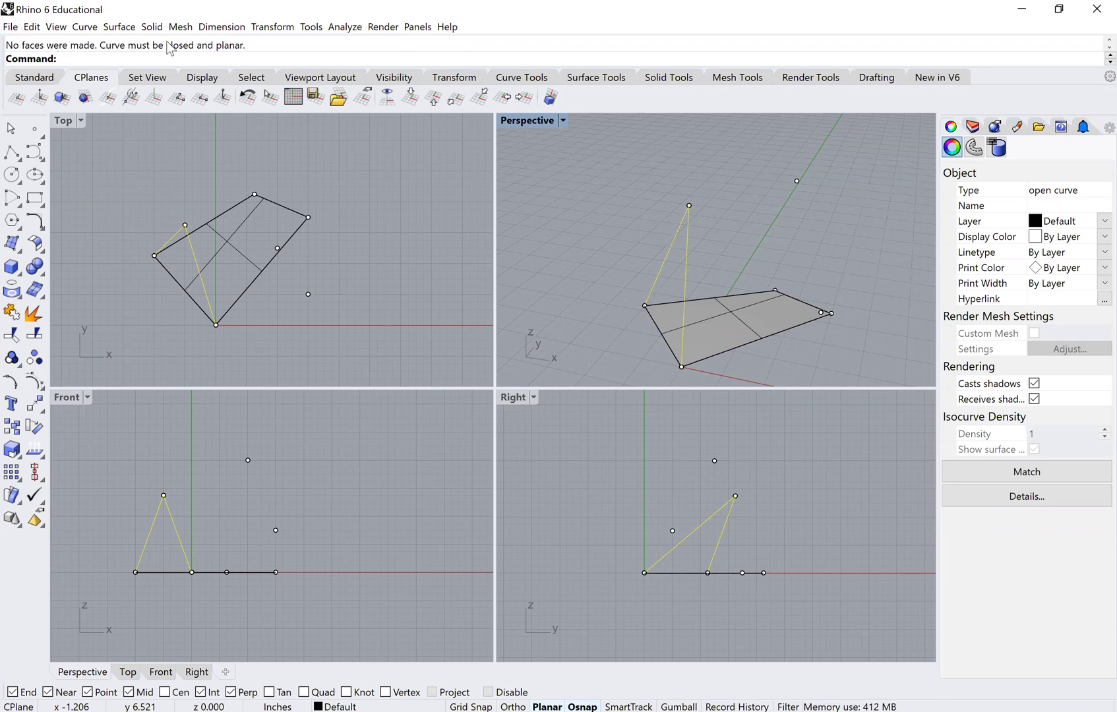
left_click(579, 221)
left_click(685, 246)
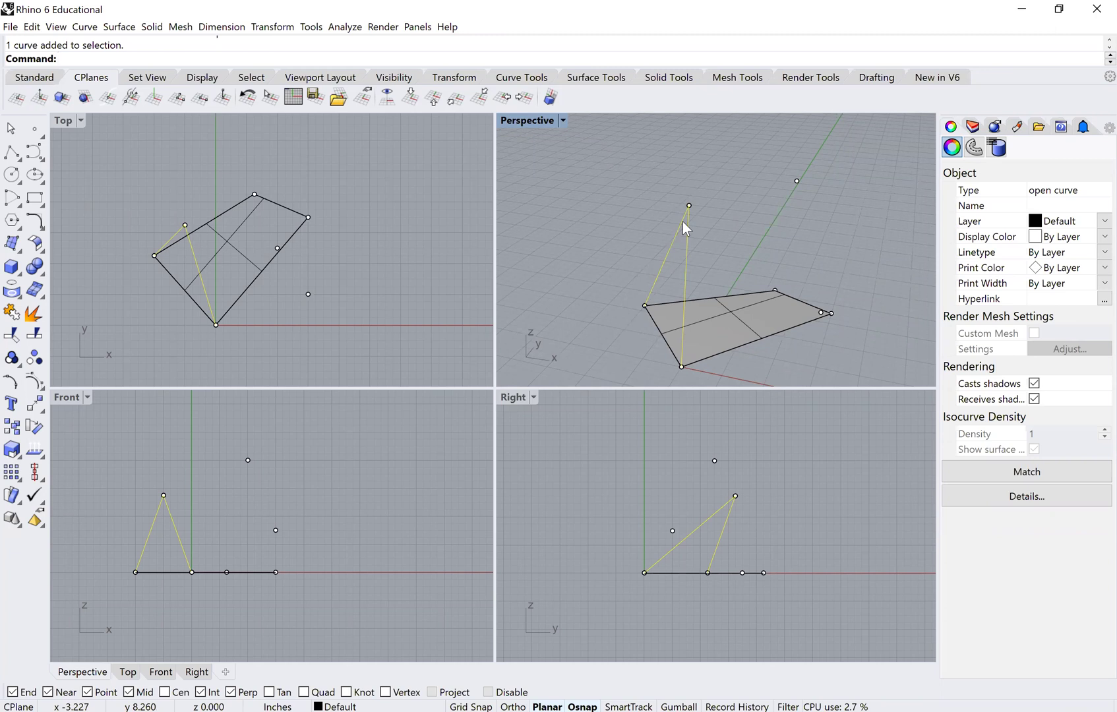
key("Delete")
Draw a closed triangle from the face's corner up to the raised point and down to the bottom corner
type("PlanarSrf")
key("Return")
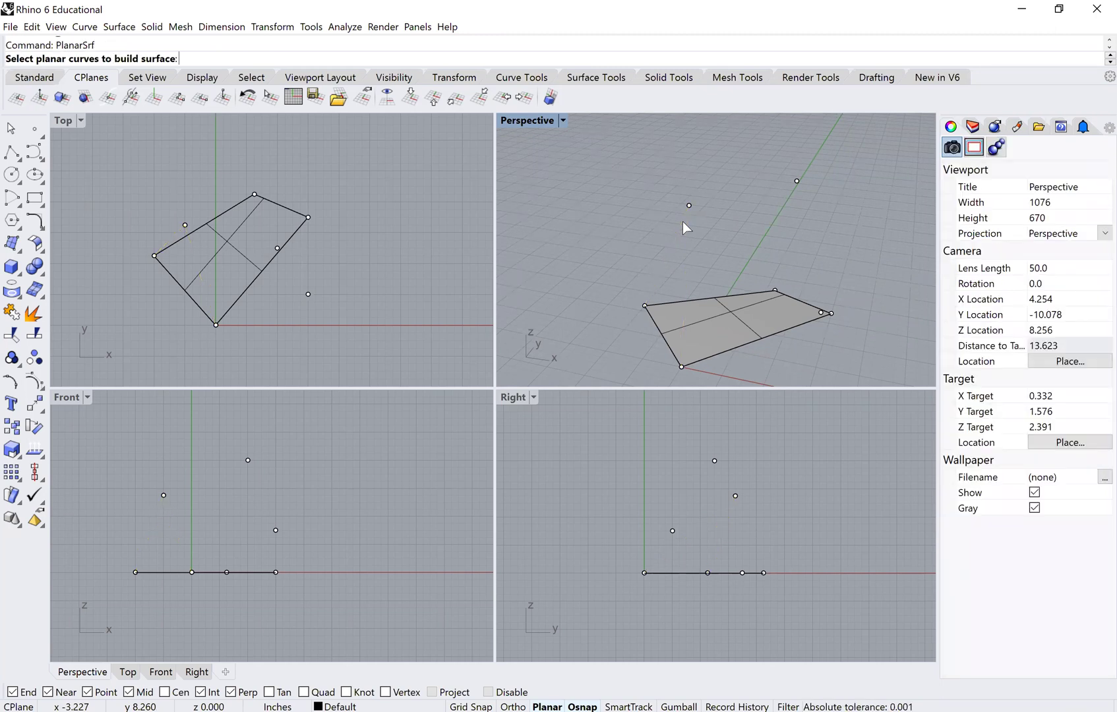
key("Escape")
type("Pol")
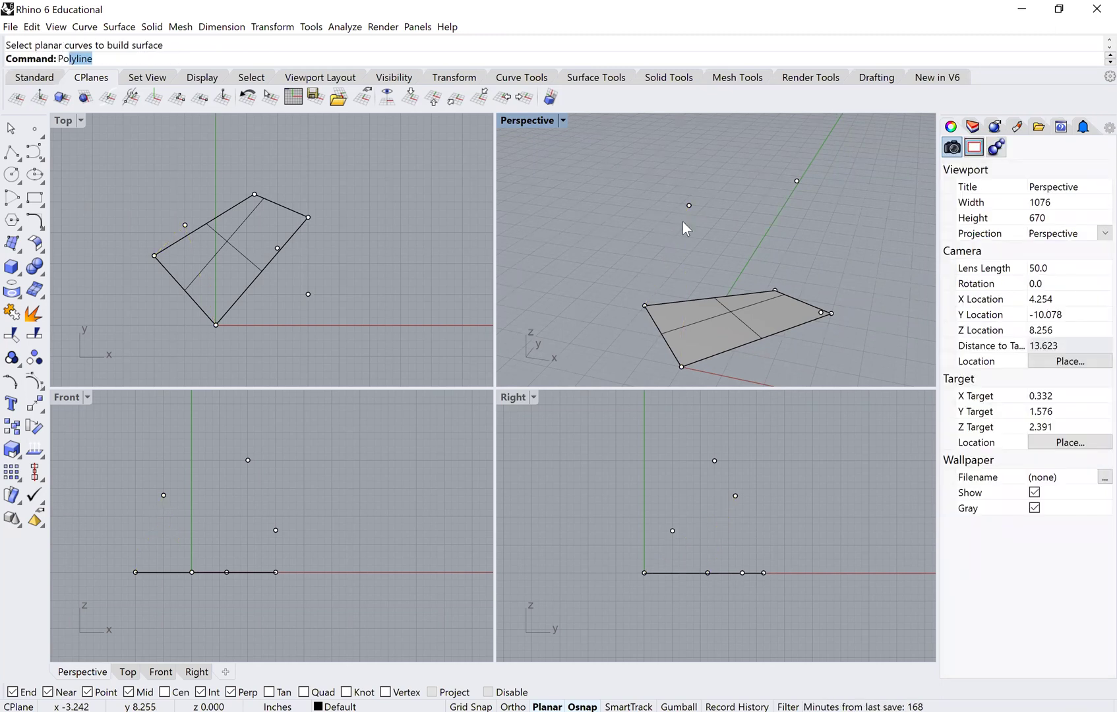
type("y")
key("Return")
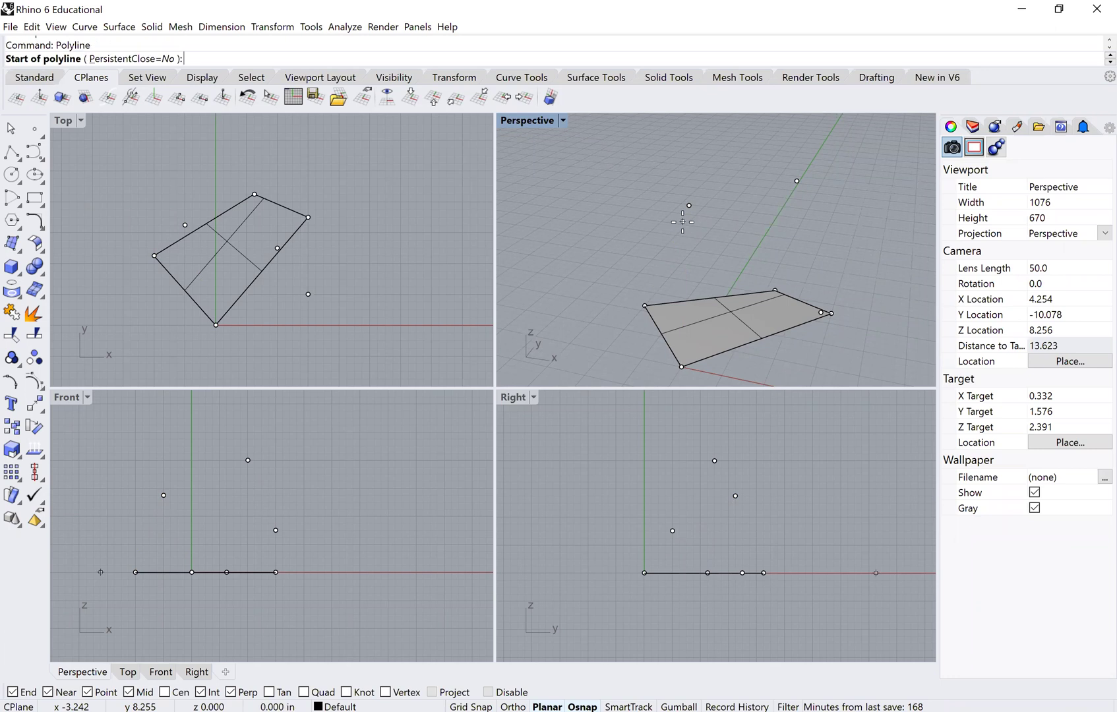
left_click(633, 303)
left_click(686, 242)
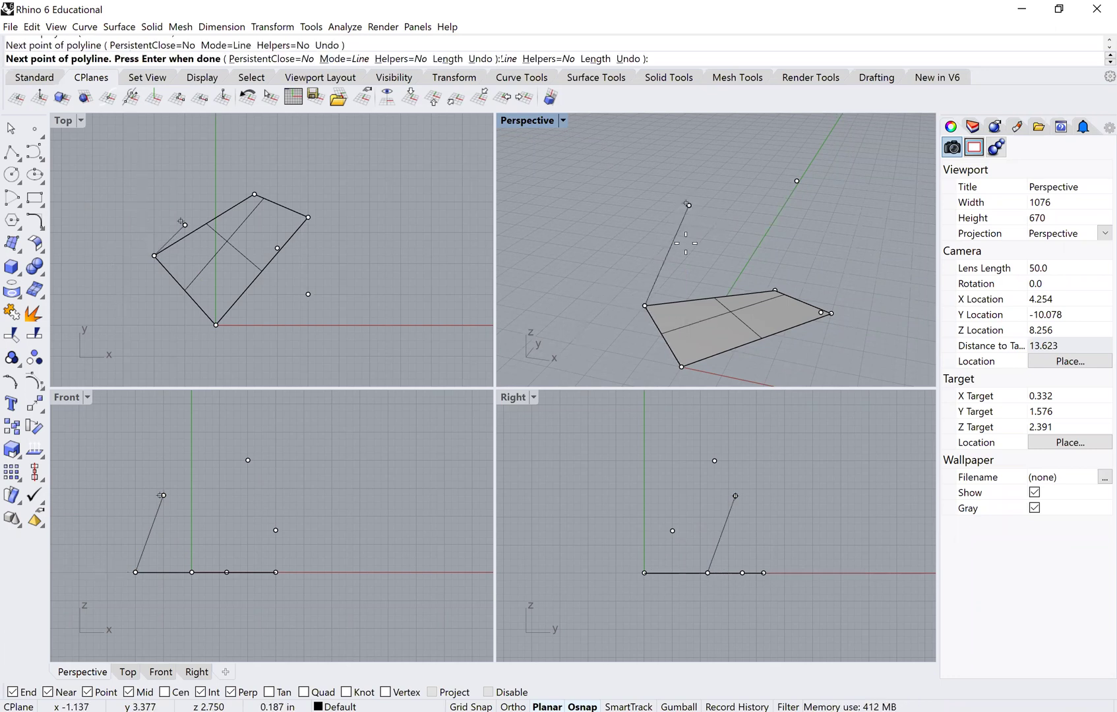
left_click(681, 366)
left_click(644, 306)
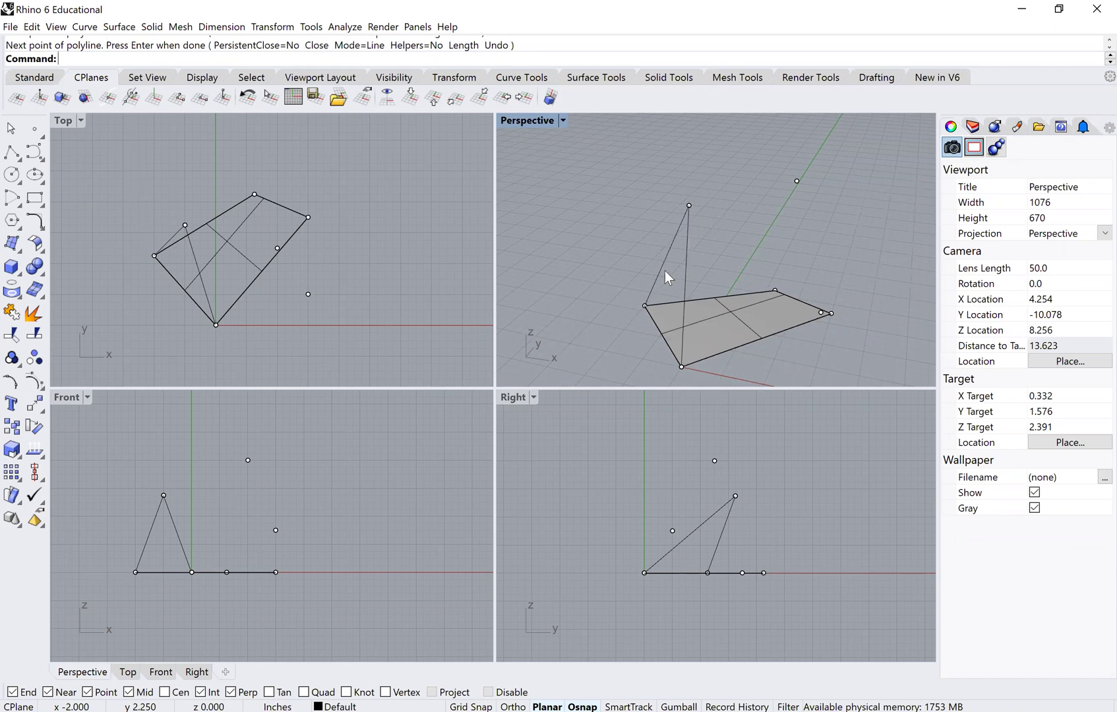
Turn the triangle outline into a planar surface and orbit to inspect the new face
left_click(662, 269)
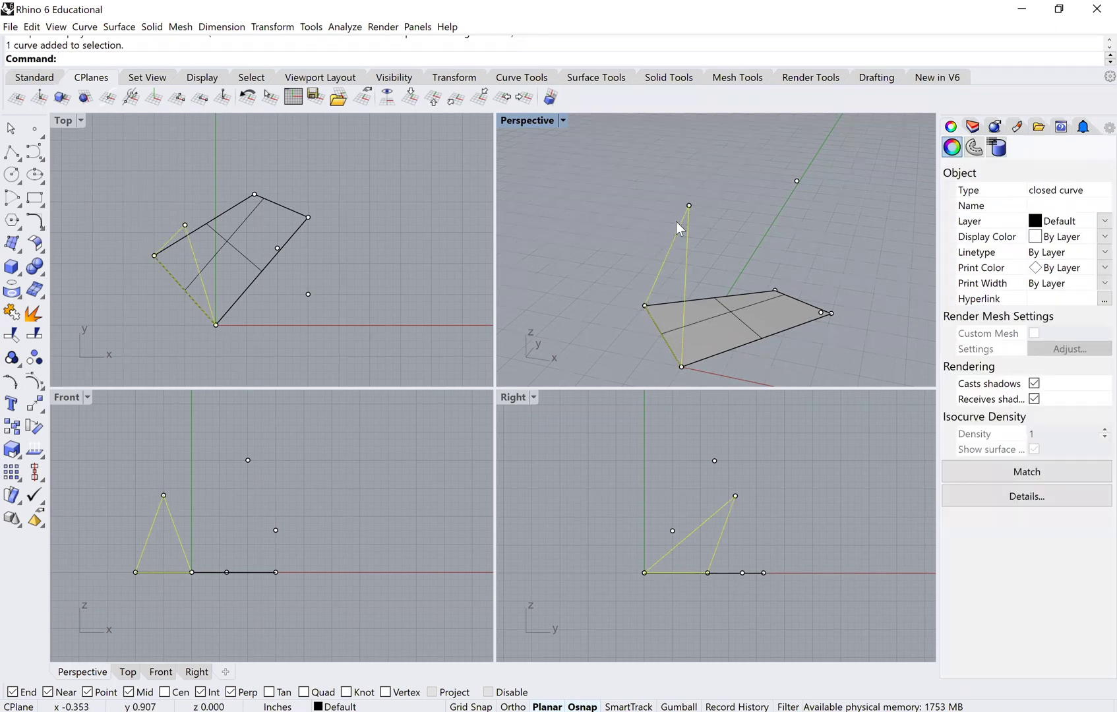
key("Return")
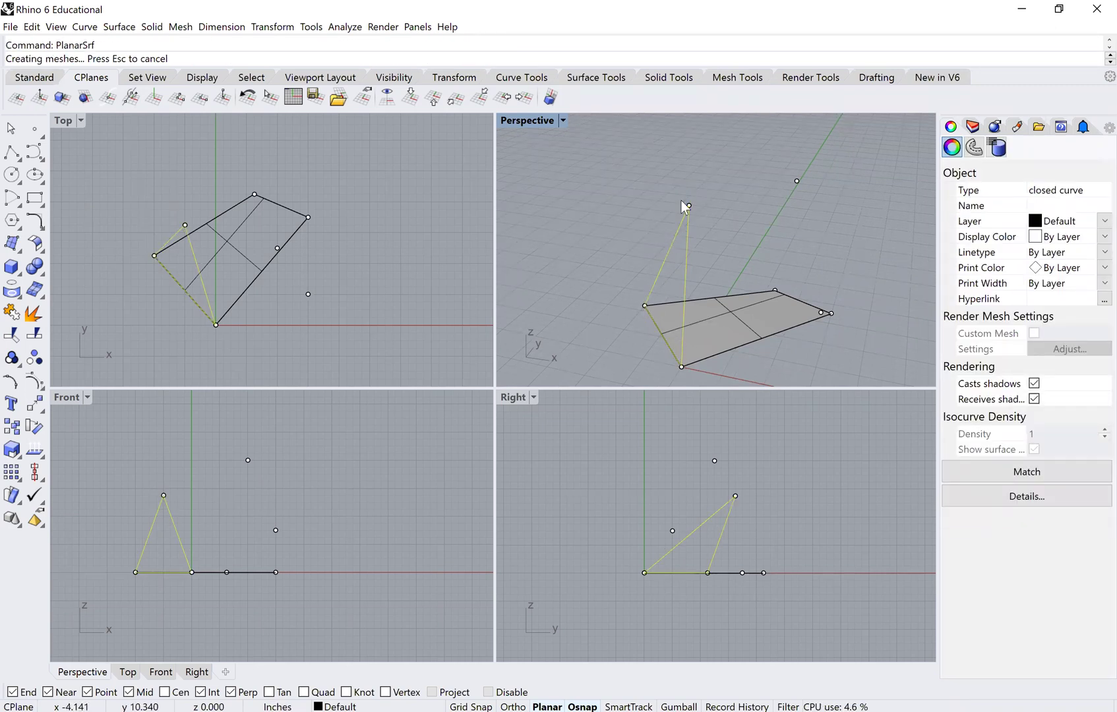
left_click(637, 232)
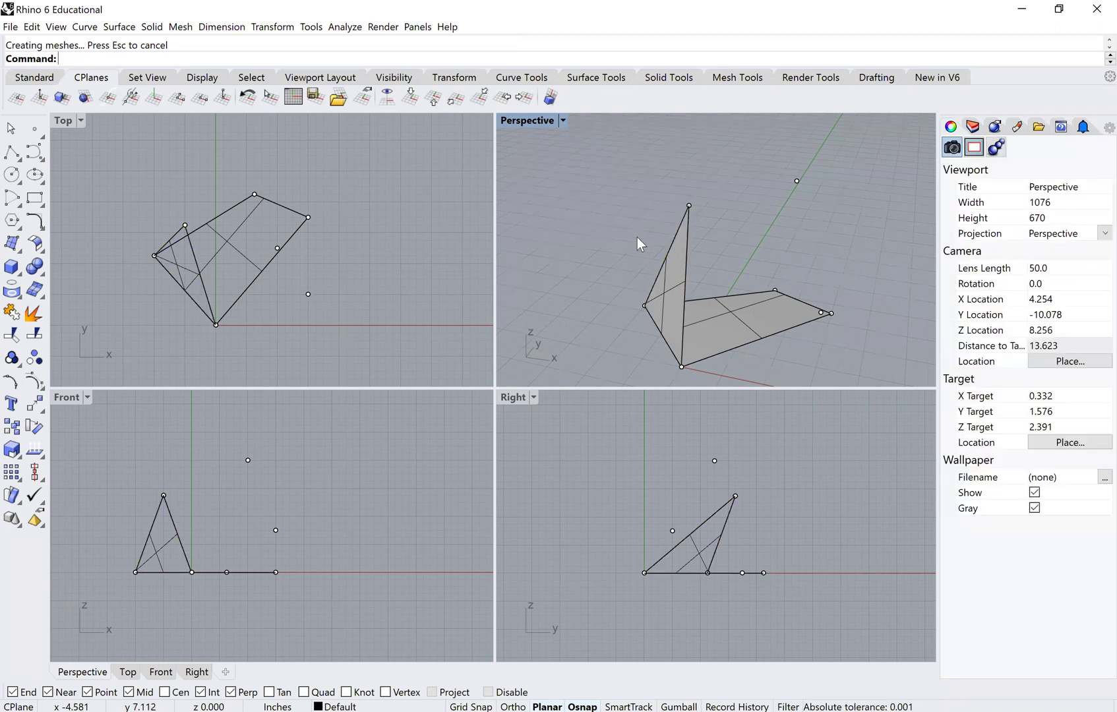
right_click_drag(637, 236, 583, 262)
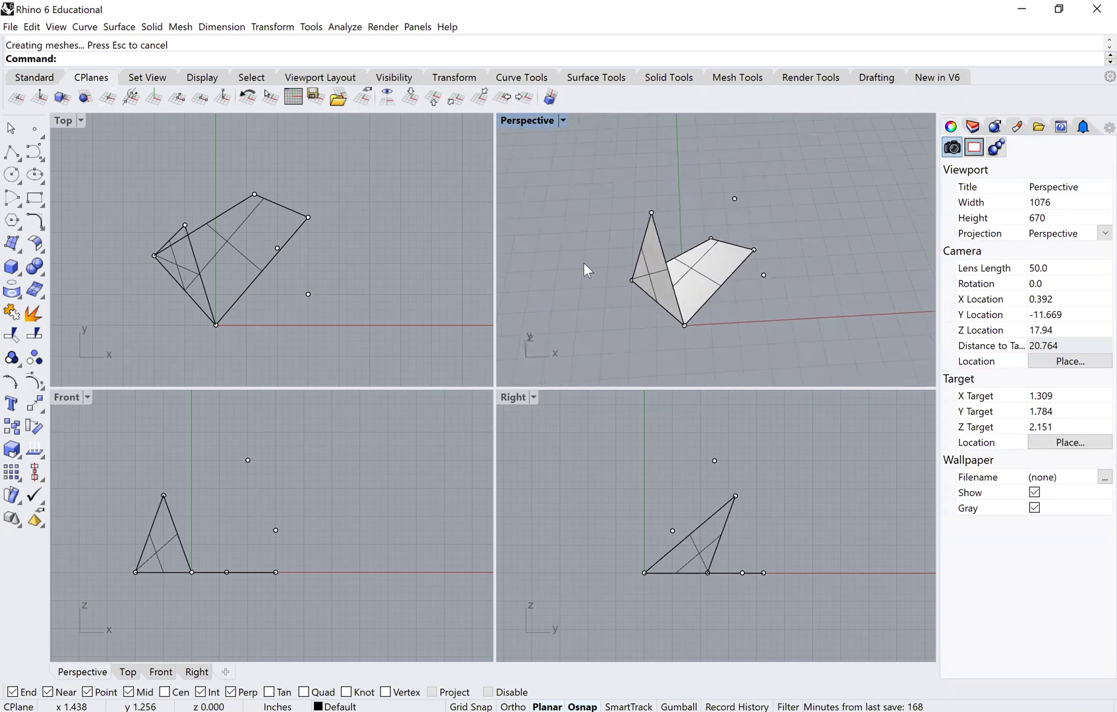
Draw a closed triangle from the upper vertex to the right point and the lower vertex
left_click(9, 155)
left_click(651, 213)
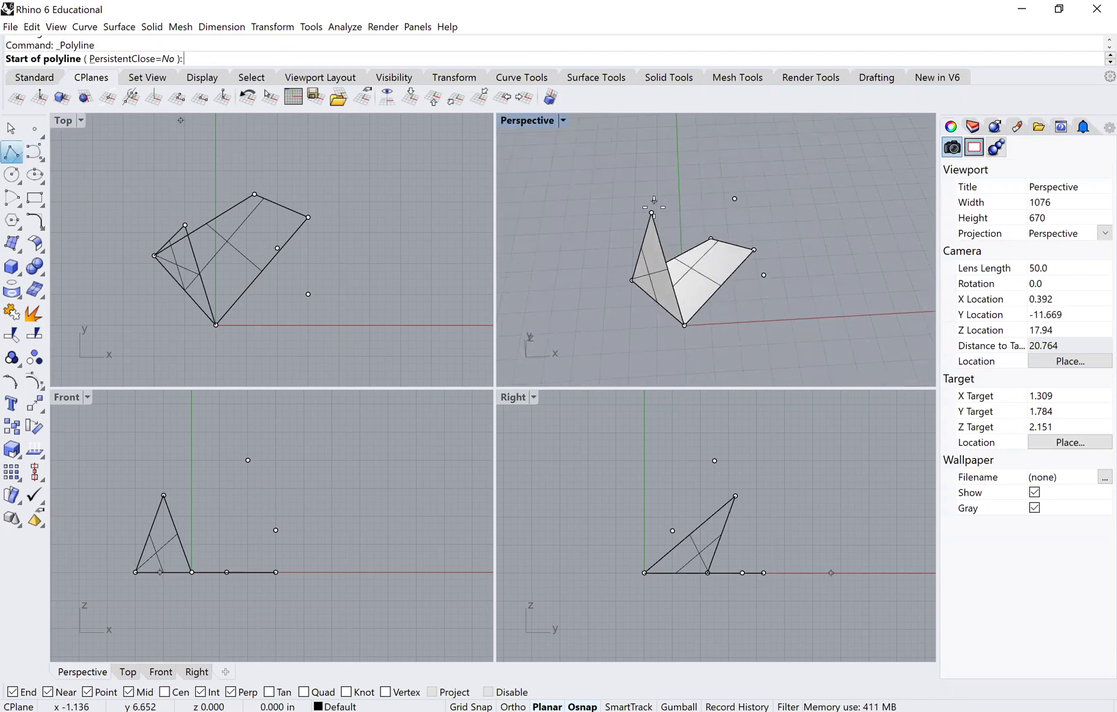
left_click(765, 275)
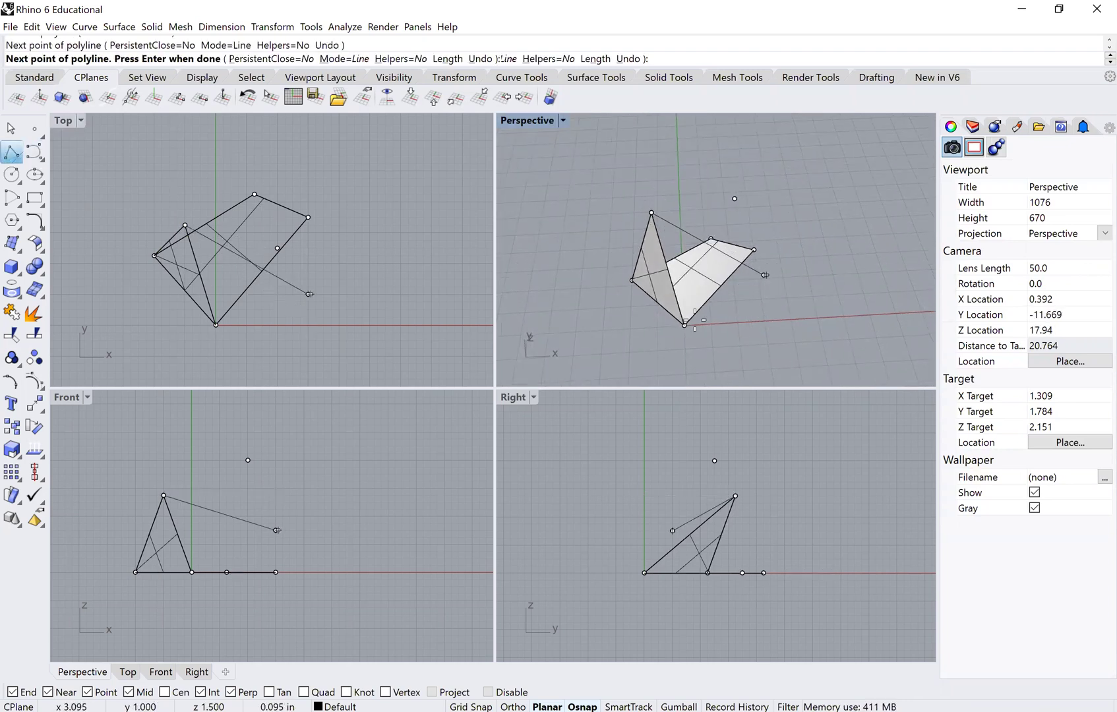
left_click(685, 325)
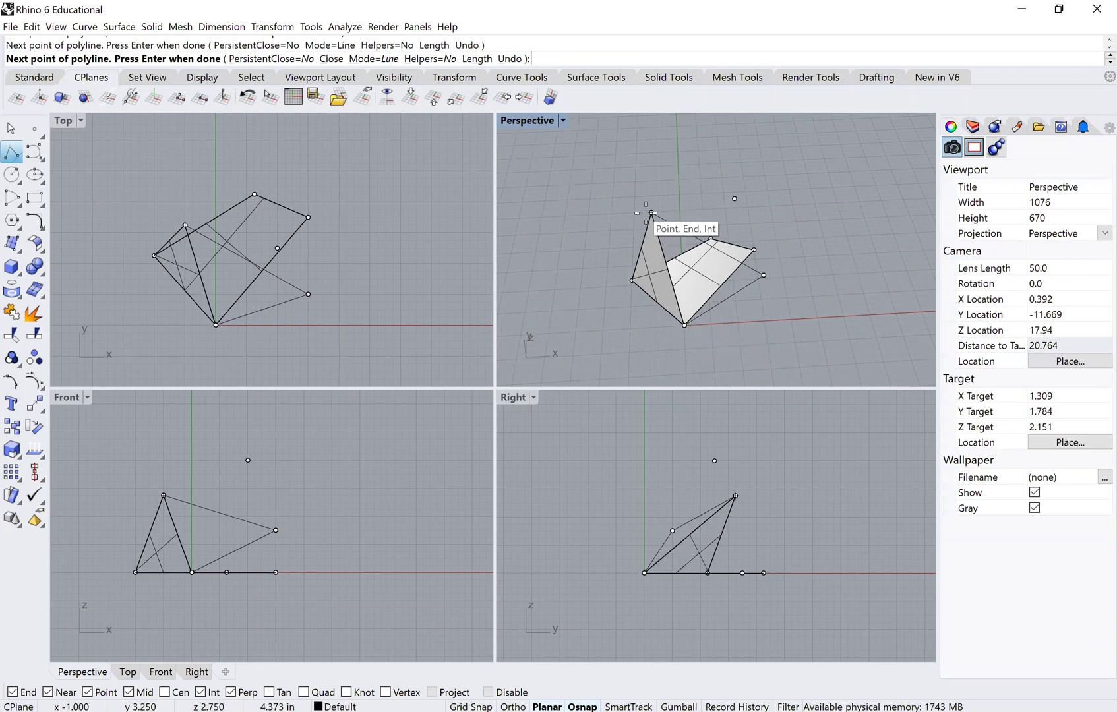
left_click(651, 213)
right_click_drag(689, 265, 675, 301)
Draw a second closed triangle through three vertices on the right side
key("Return")
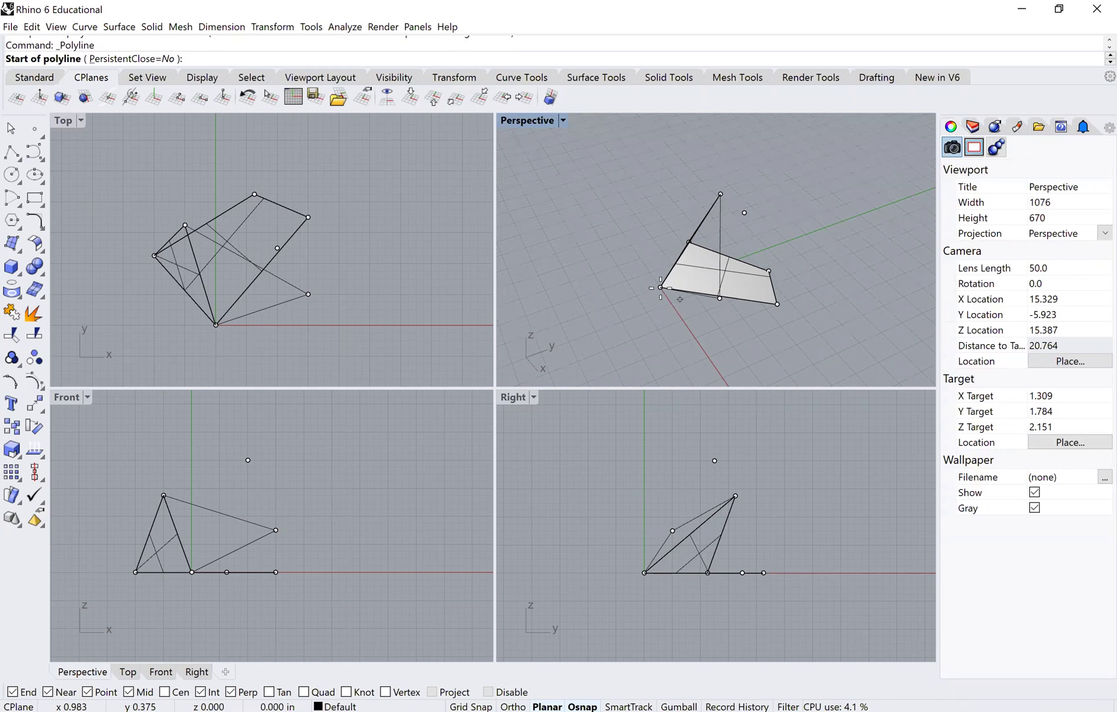
left_click(660, 287)
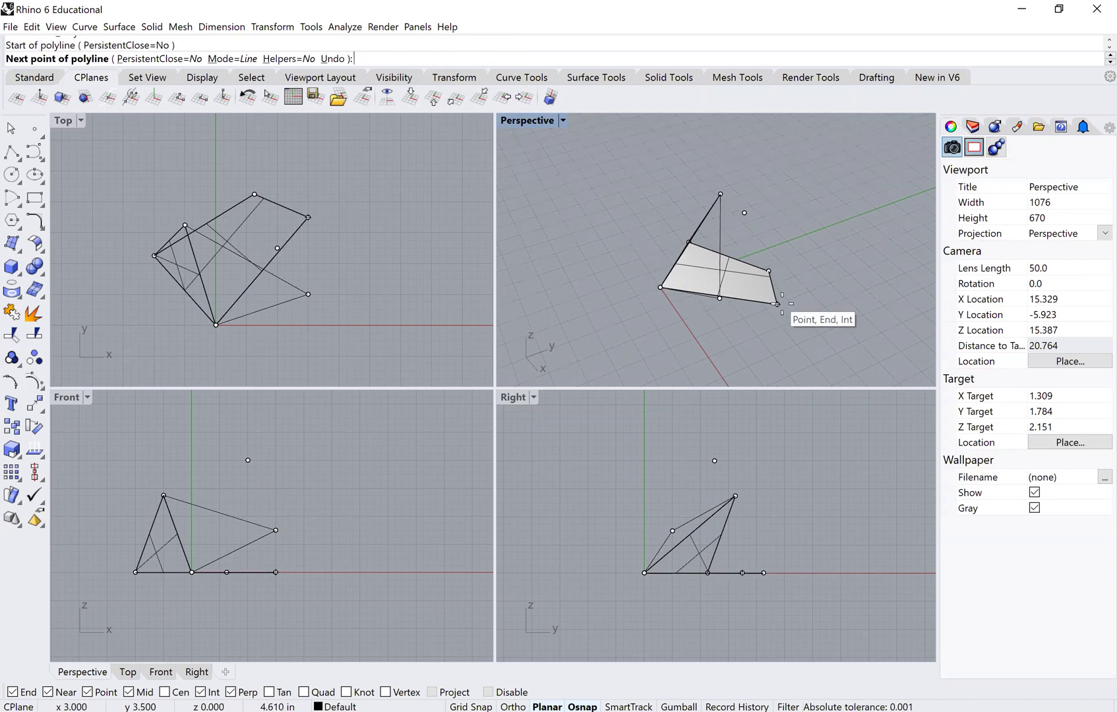
left_click(778, 304)
left_click(720, 298)
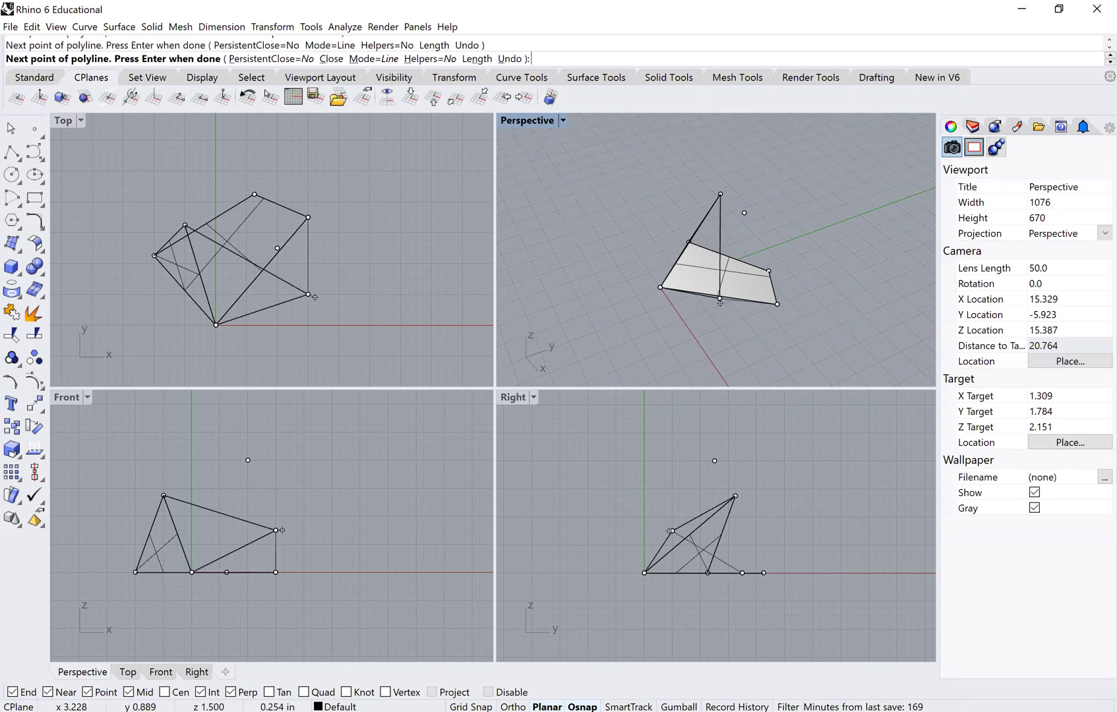
type("c")
key("Return")
Select both triangle outlines and fill them with planar surfaces
right_click_drag(687, 325, 762, 285)
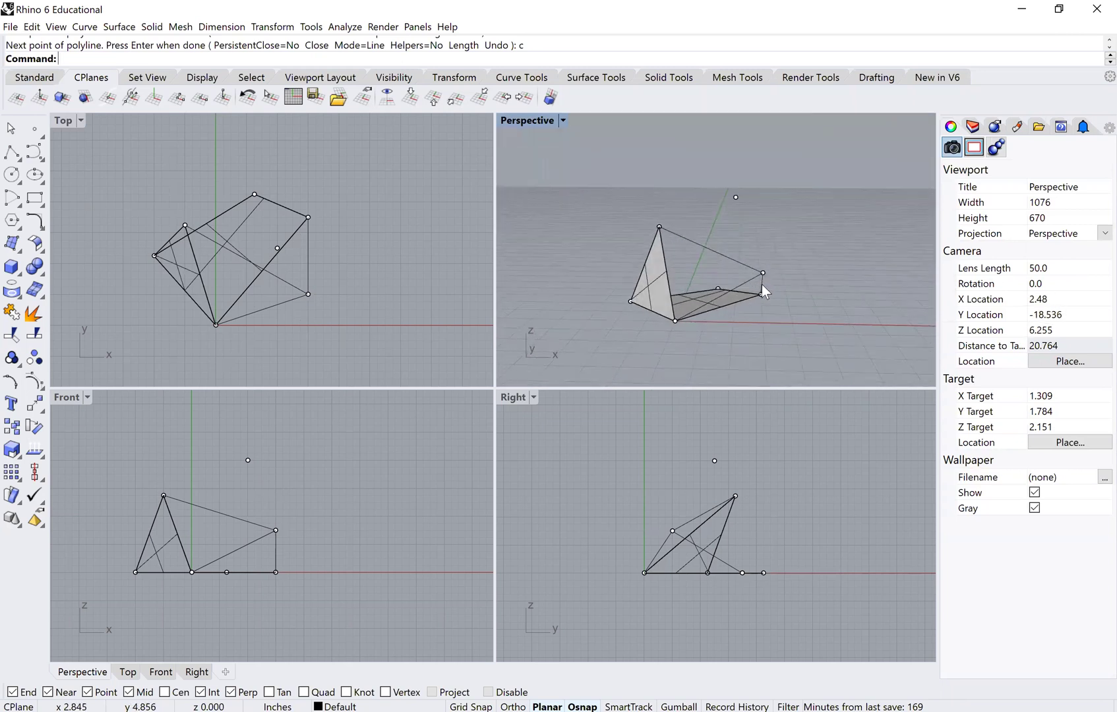
left_click(762, 284)
left_click(746, 272, "shift")
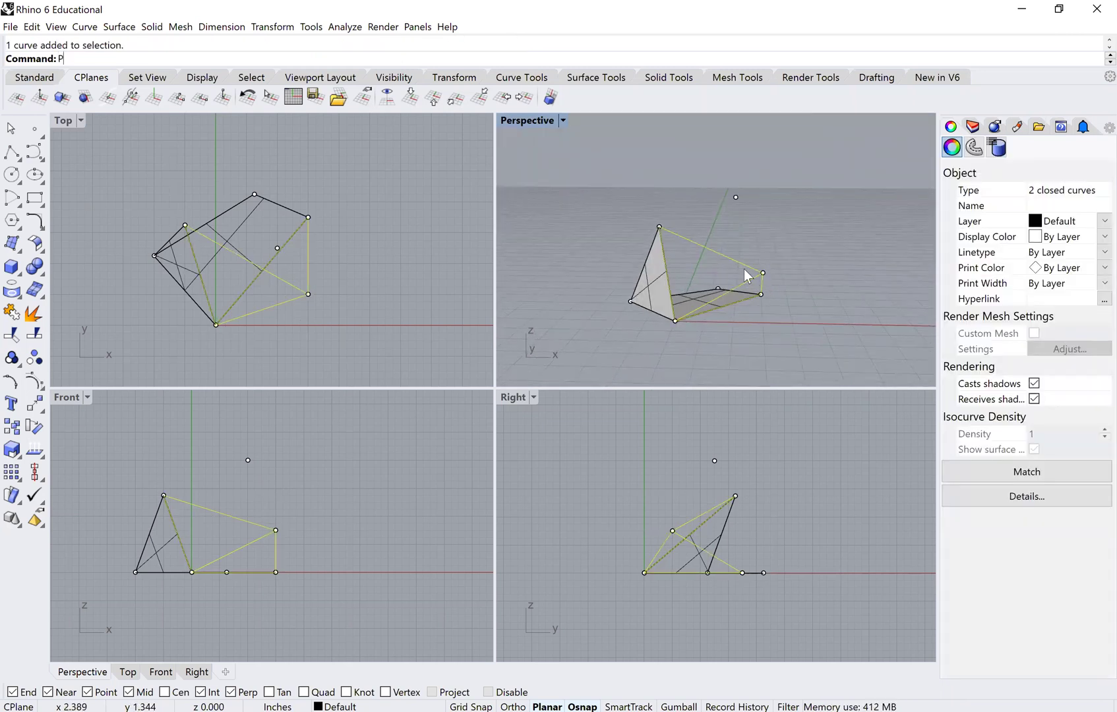
type("PlanarSrf")
key("Return")
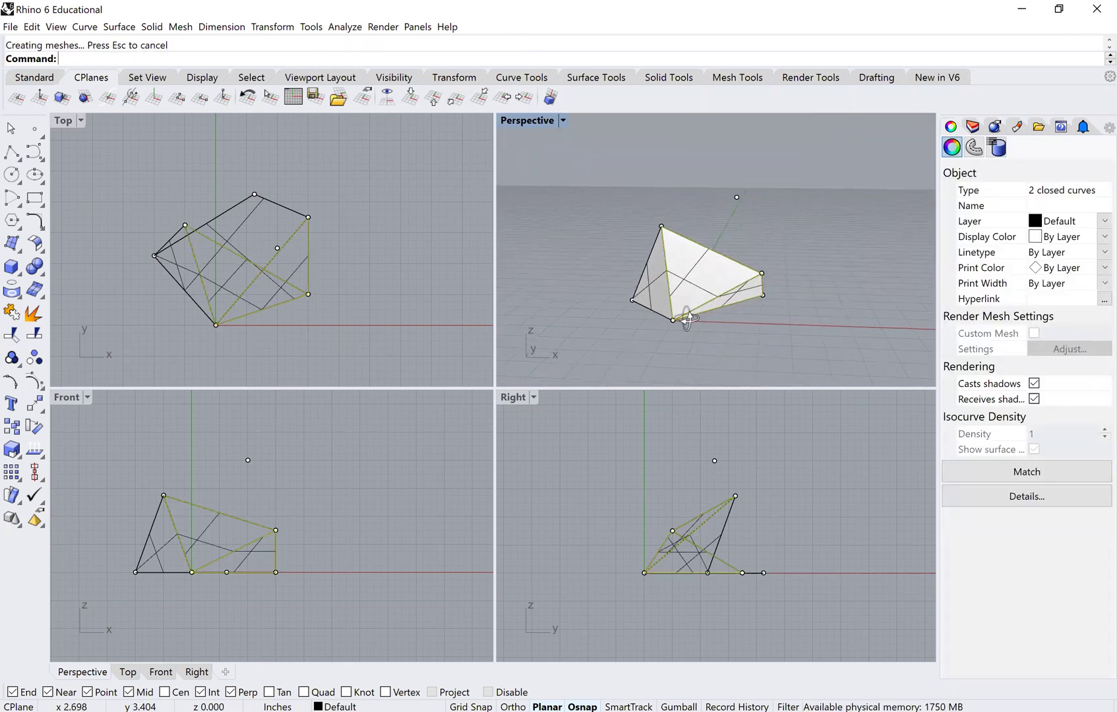
right_click_drag(672, 349, 743, 349)
key("Escape")
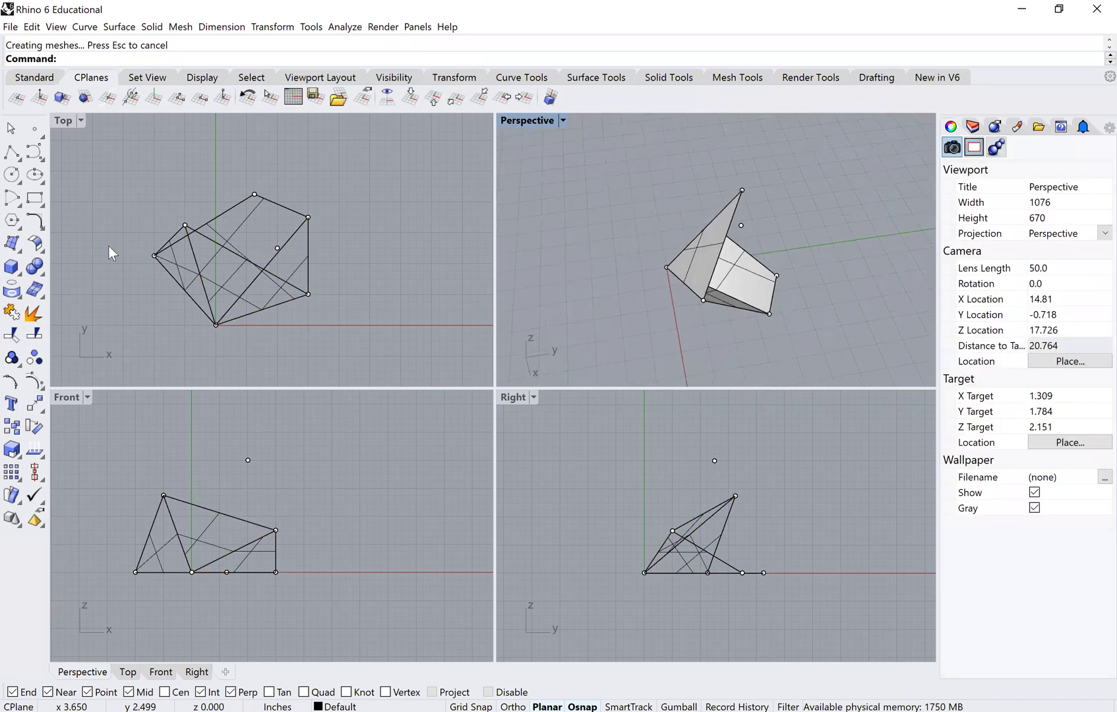
Draw a closed triangle from the apex through the point object to the bottom vertex and surface it
left_click(11, 152)
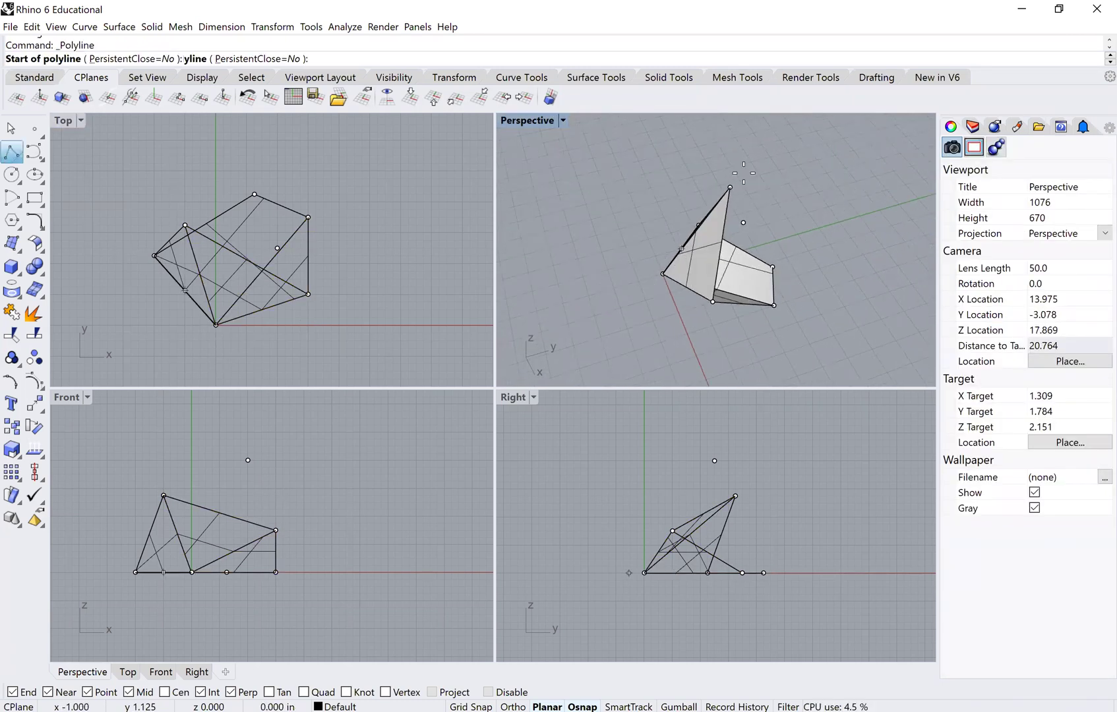
left_click(730, 188)
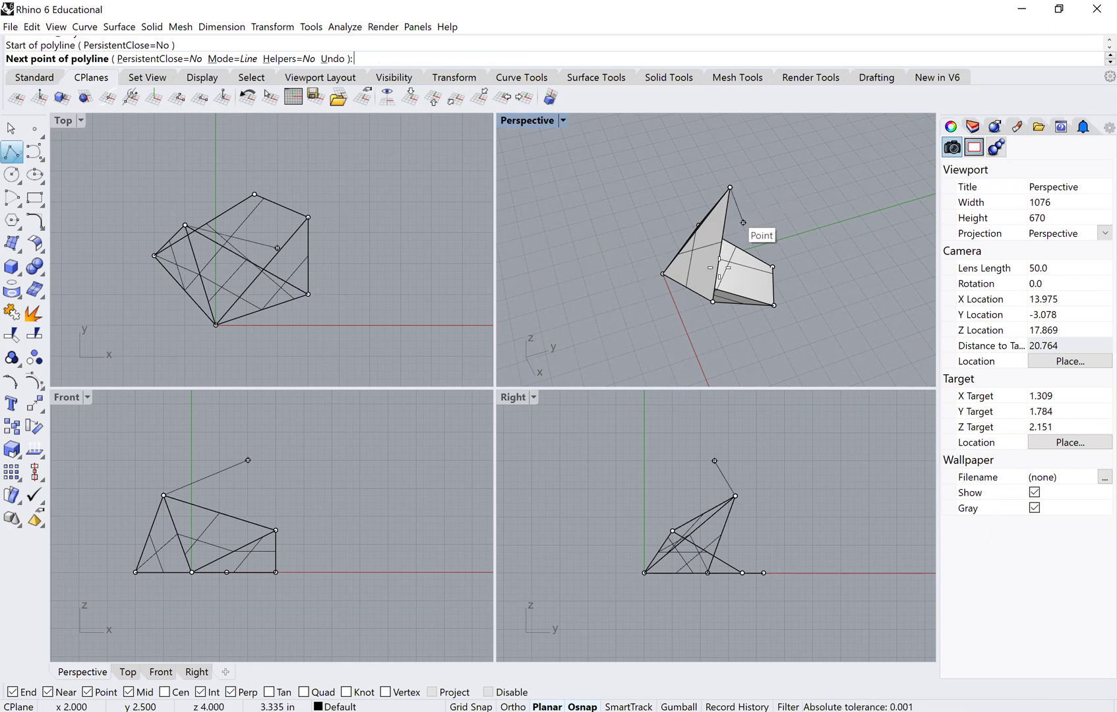
left_click(745, 227)
left_click(713, 301)
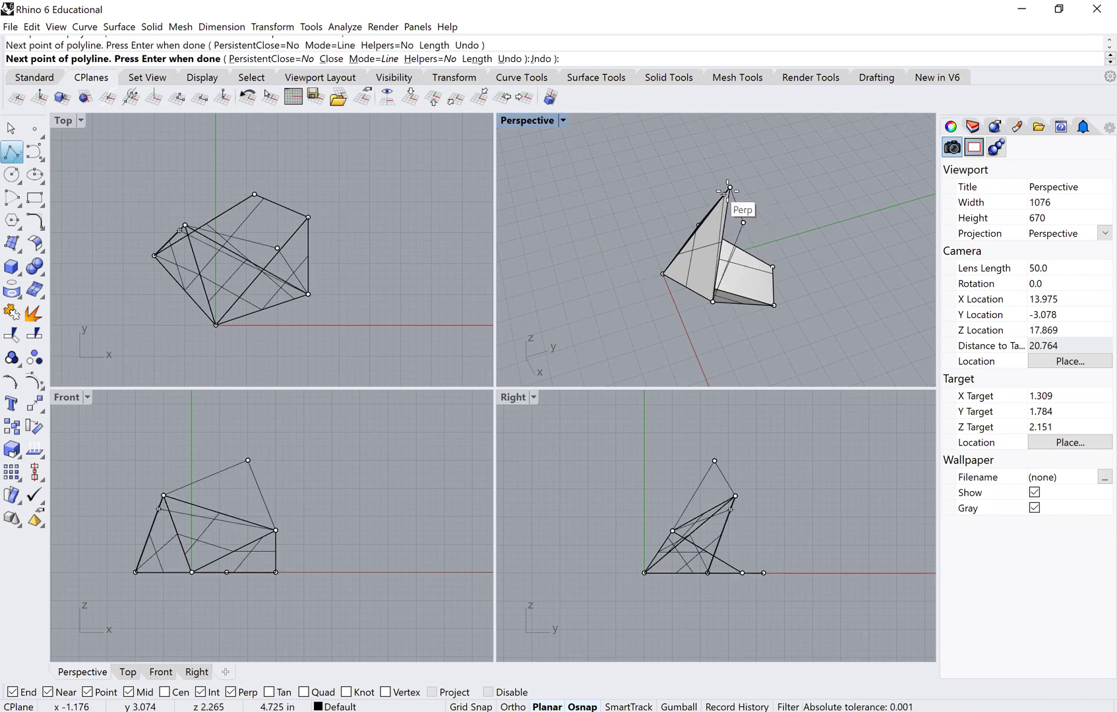
left_click(729, 188)
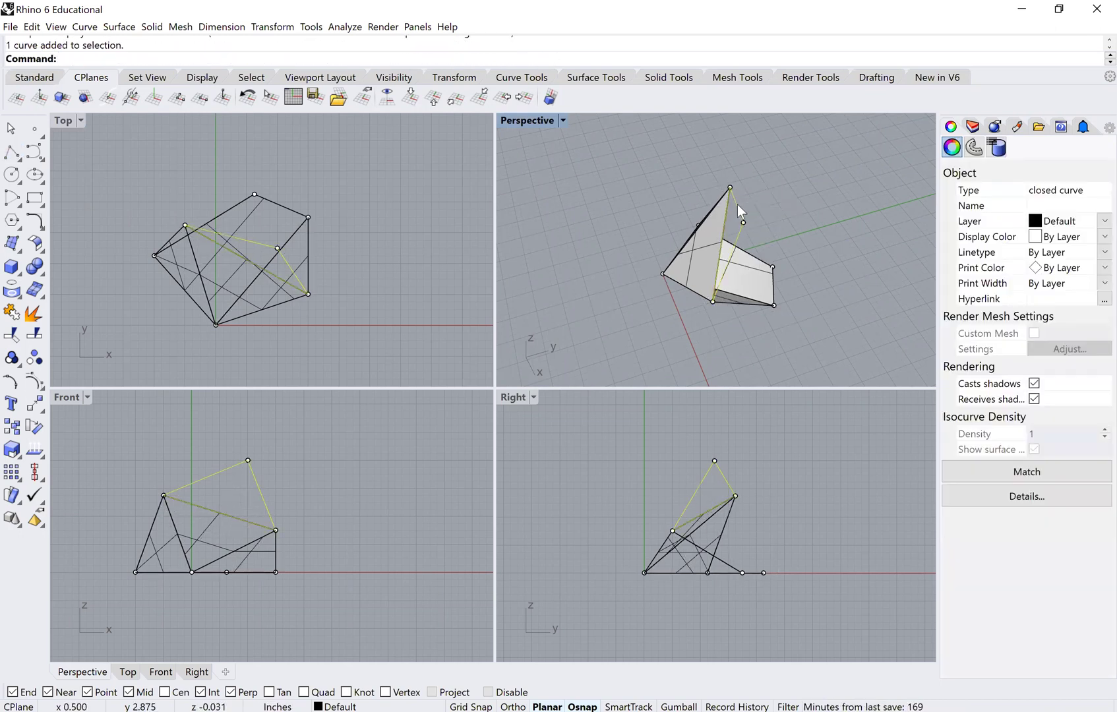
type("PlanarSrf")
key("Return")
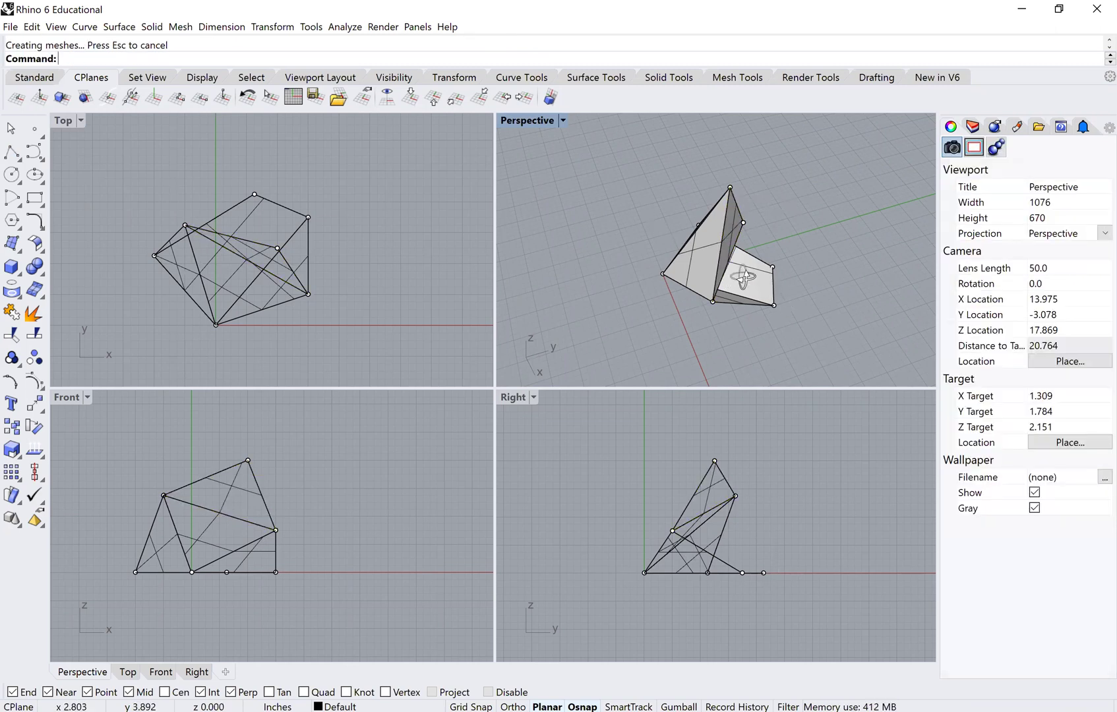
mouse_move(744, 277)
right_mouse_down()
mouse_move(683, 333)
mouse_move(668, 327)
mouse_move(759, 270)
right_mouse_up()
Outline another triangular side across three vertices and fill it with a planar surface
left_click(11, 152)
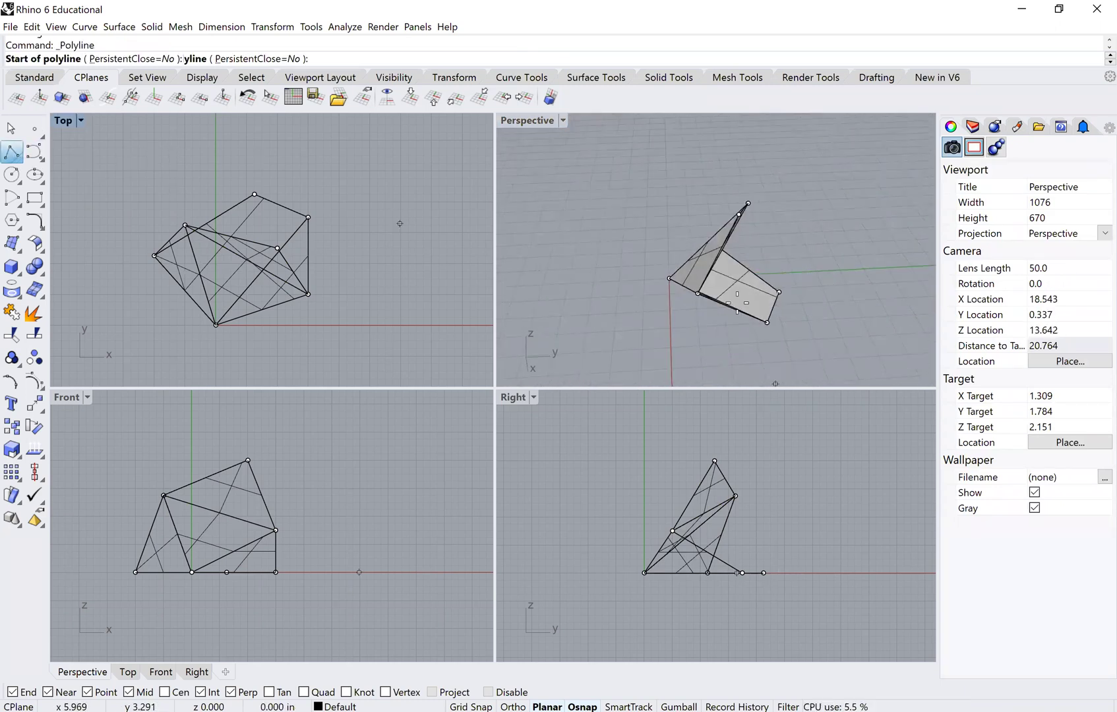
left_click(730, 218)
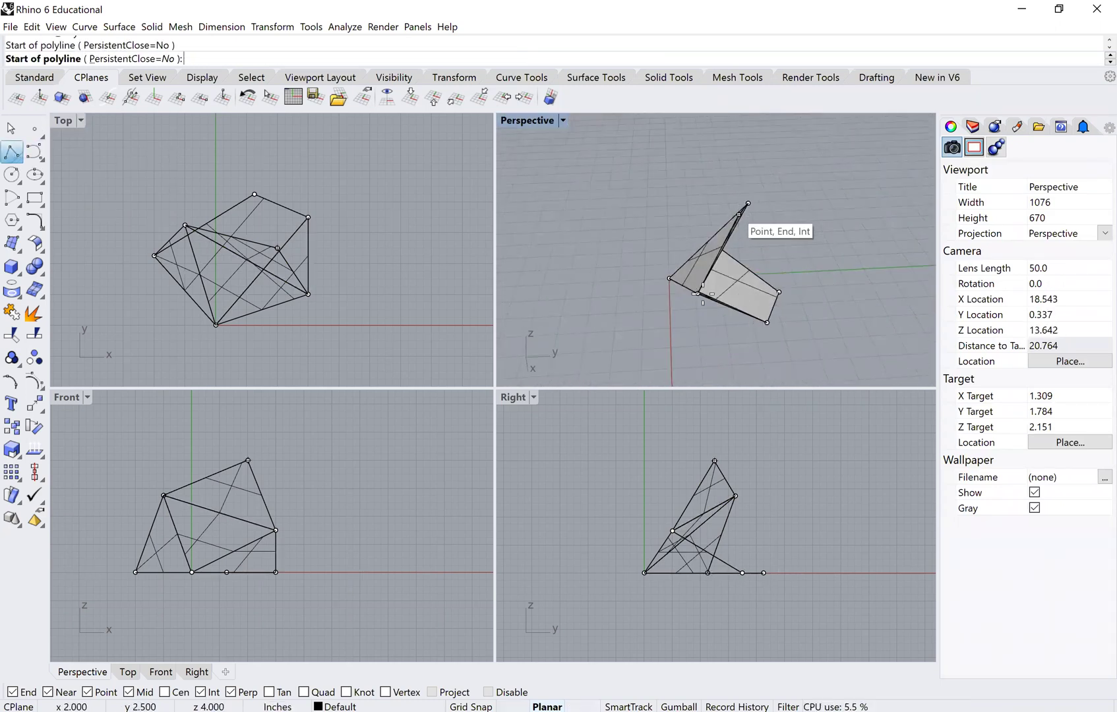
left_click(697, 293)
left_click(779, 292)
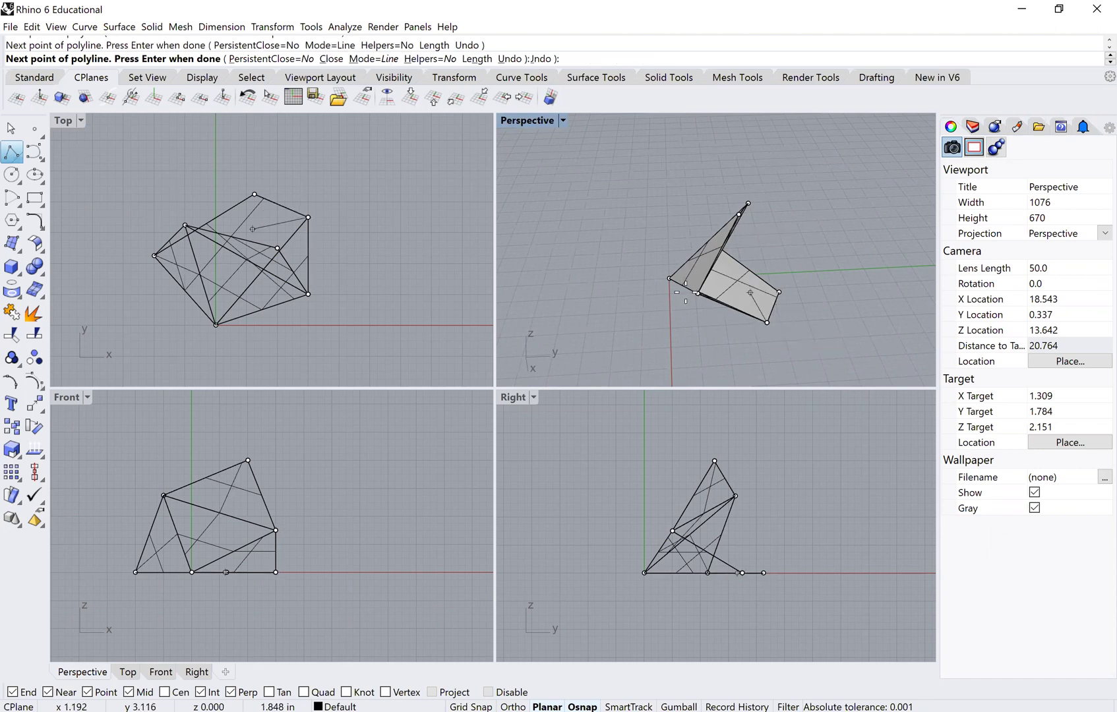
right_click_drag(749, 293, 714, 220)
key("Return")
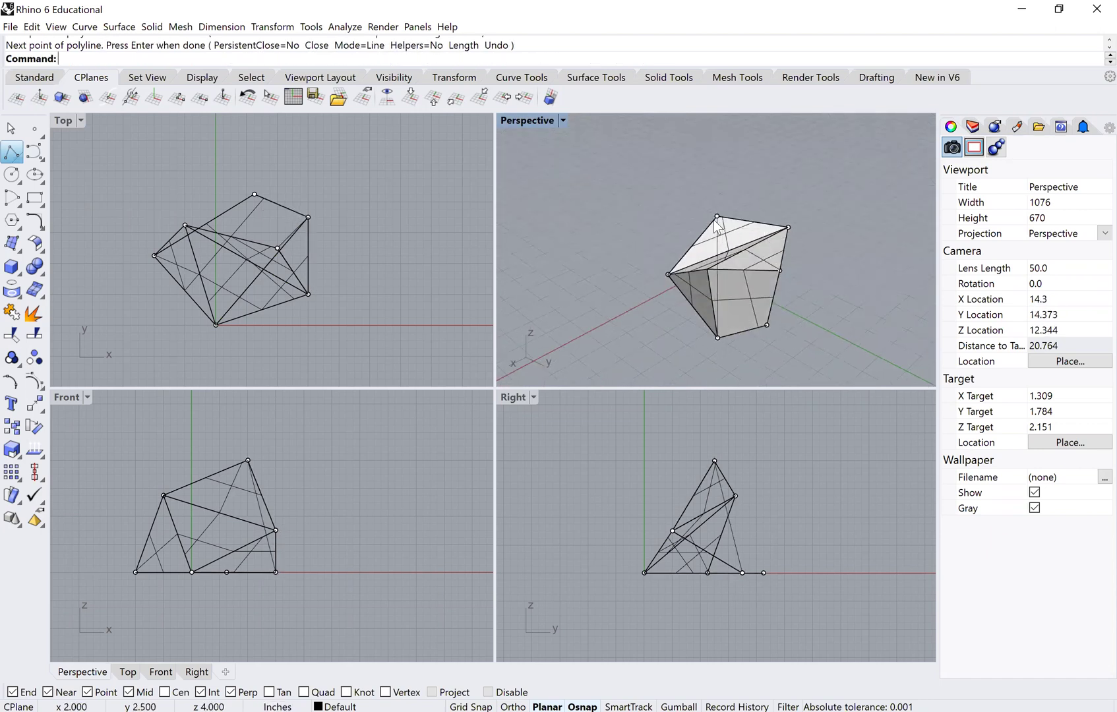
left_click(718, 271)
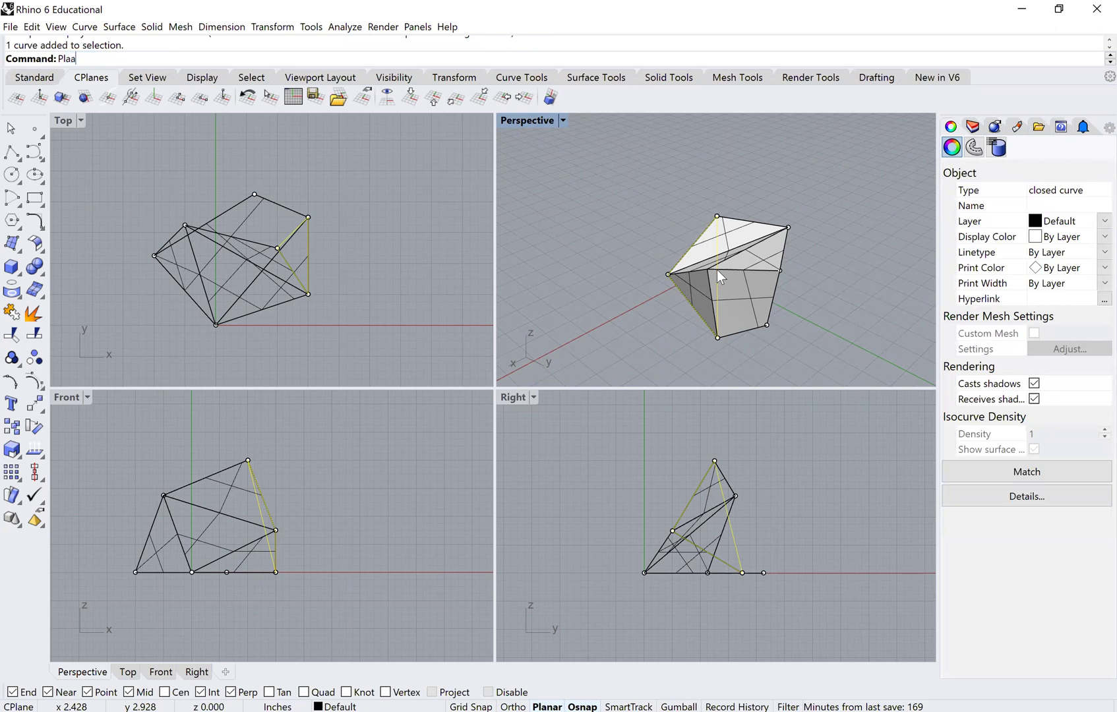
type("PlanarSrf")
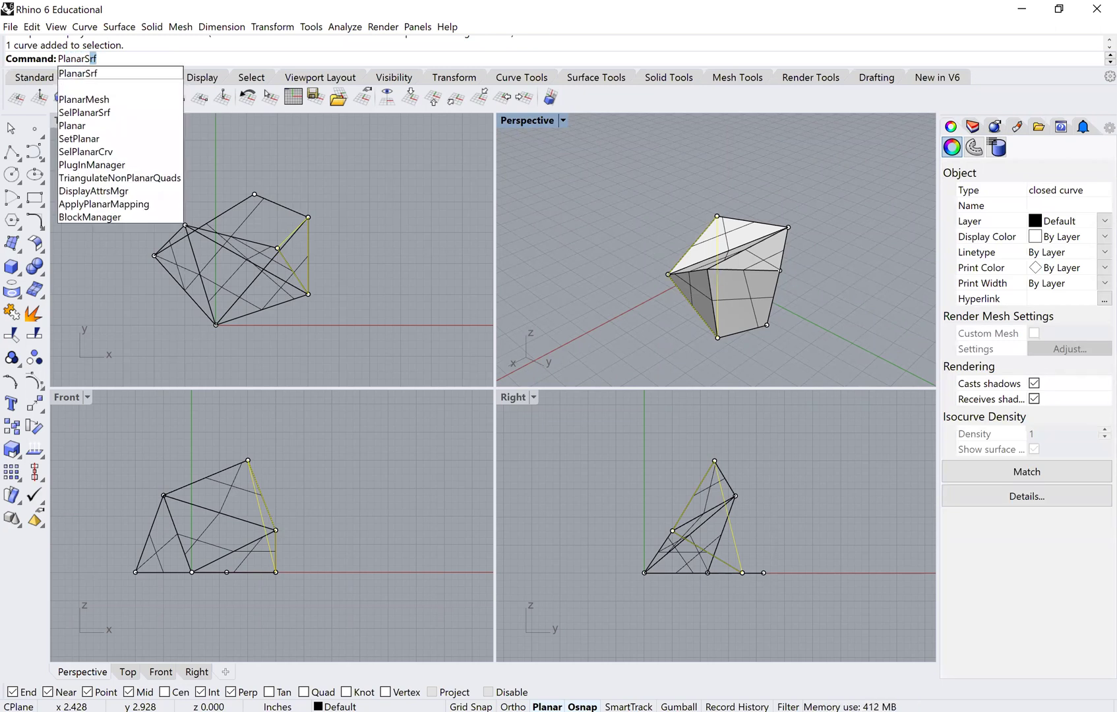
key("Return")
right_click_drag(606, 341, 559, 367)
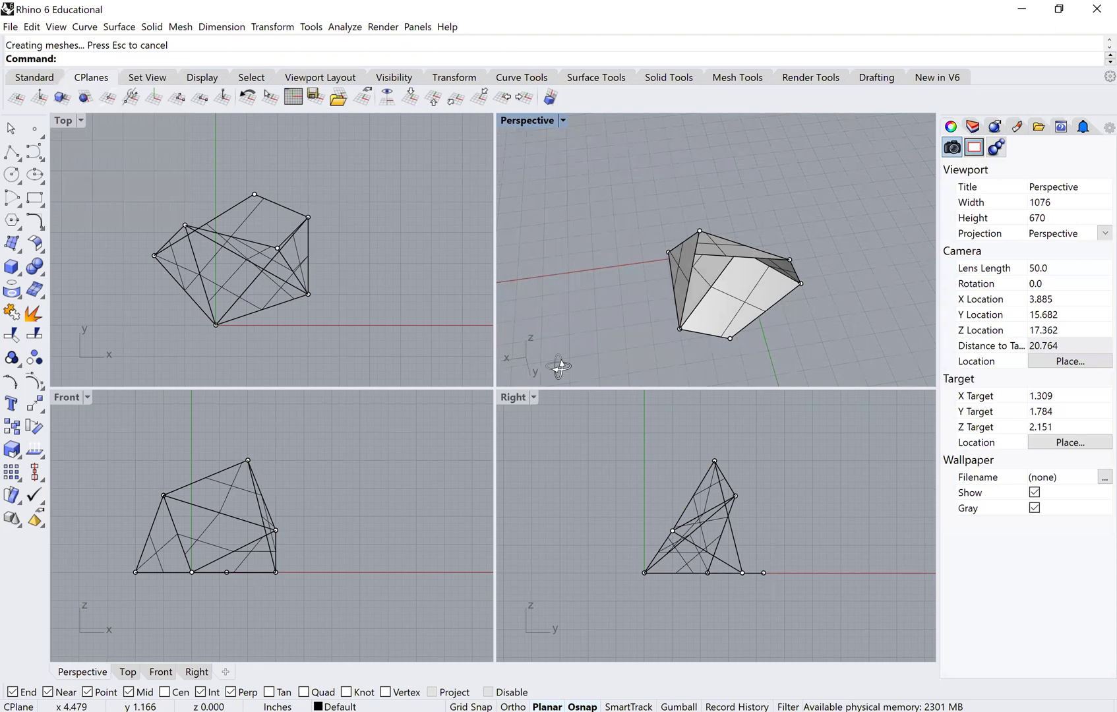
left_click(11, 151)
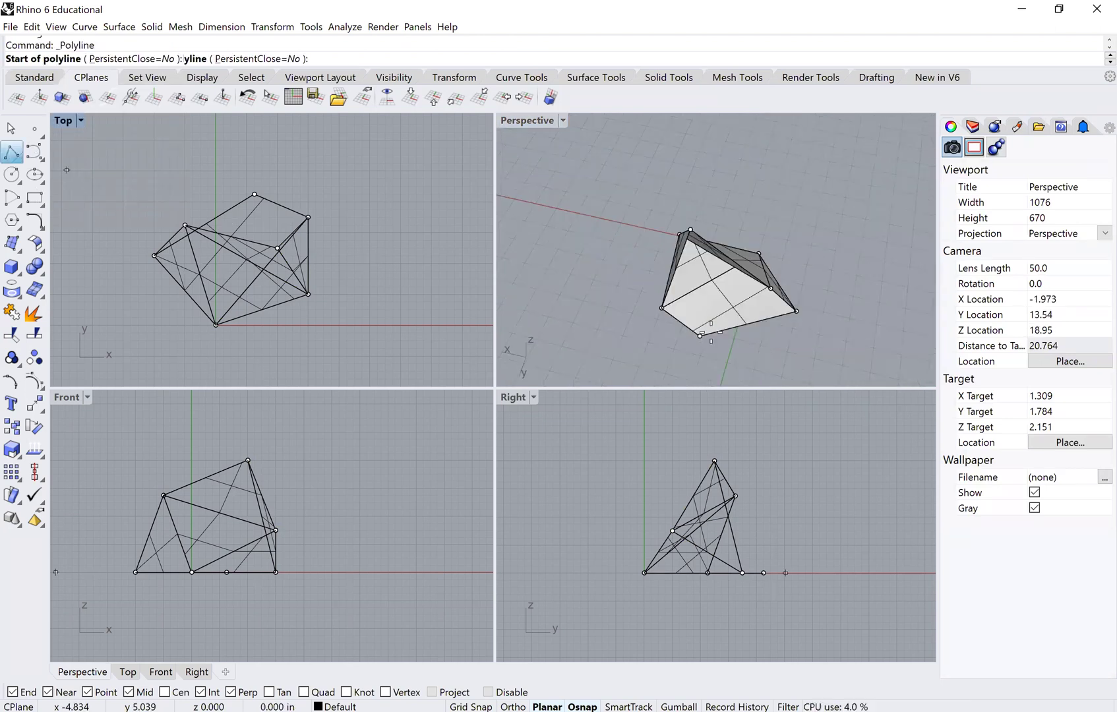
Trace a closed four-vertex outline, select it over the surface, and attempt PlanarSrf, which fails as non-planar
left_click(662, 308)
left_click(769, 288)
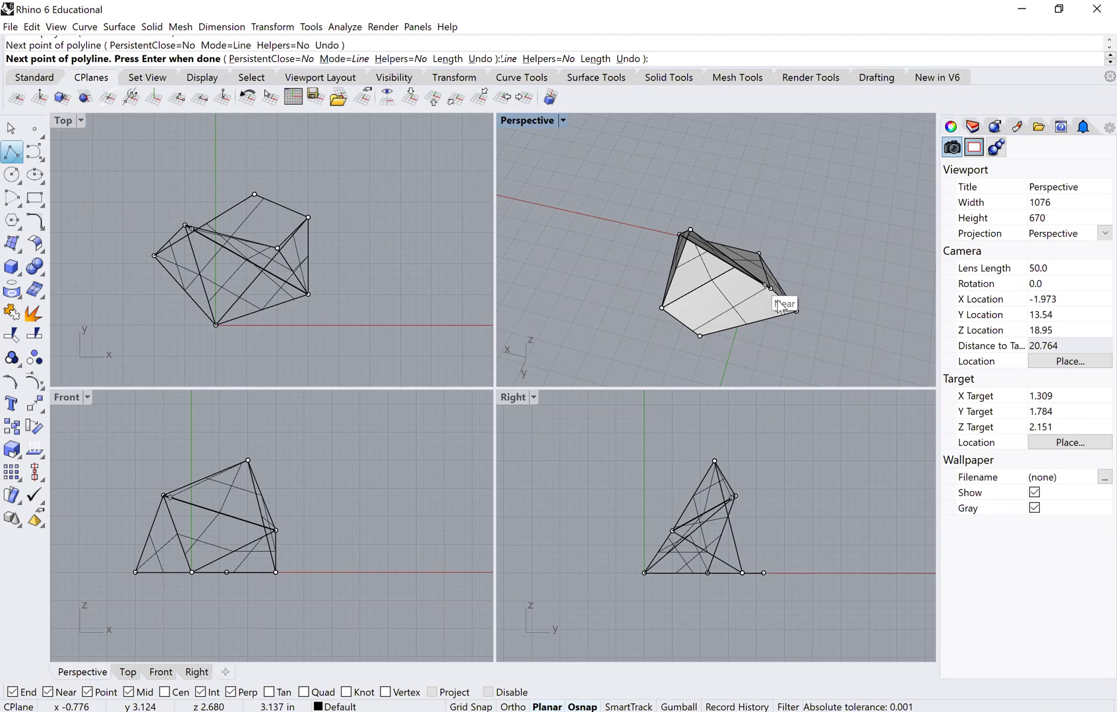
left_click(795, 311)
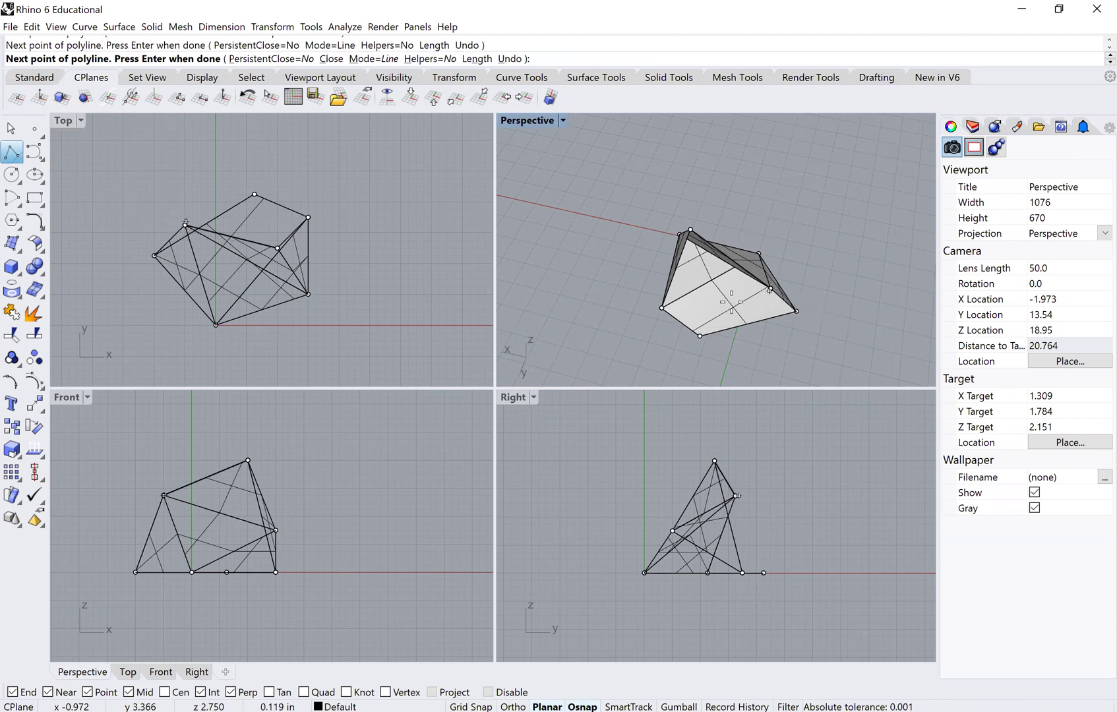
left_click(700, 336)
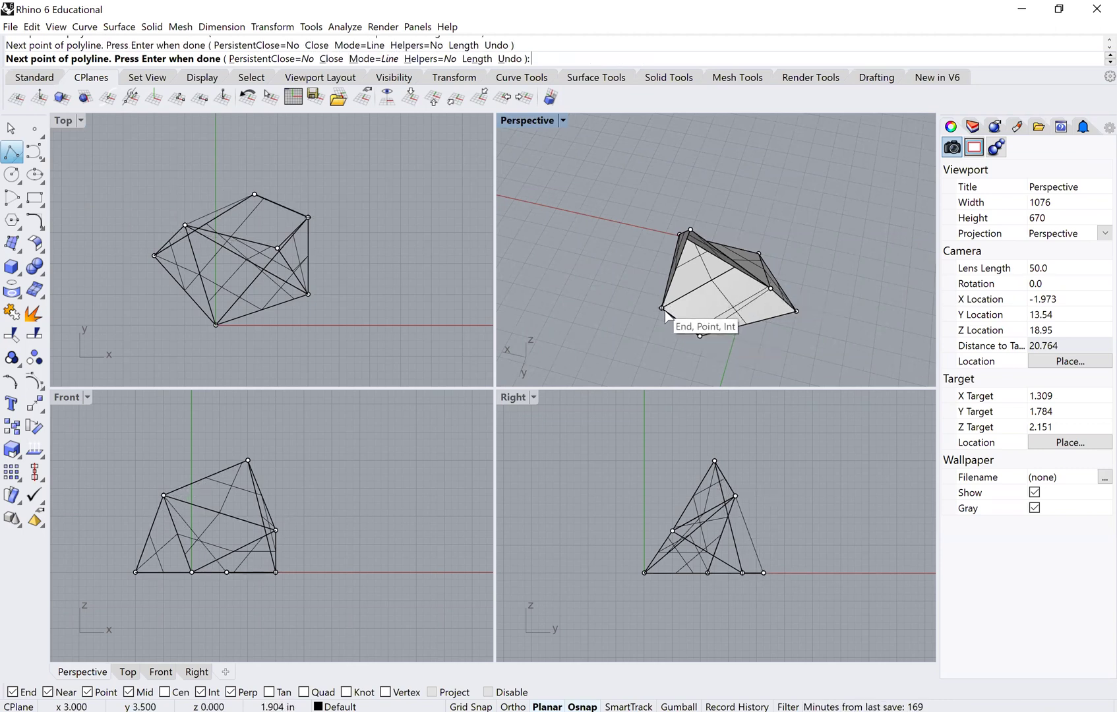
left_click(663, 310)
left_click(719, 322)
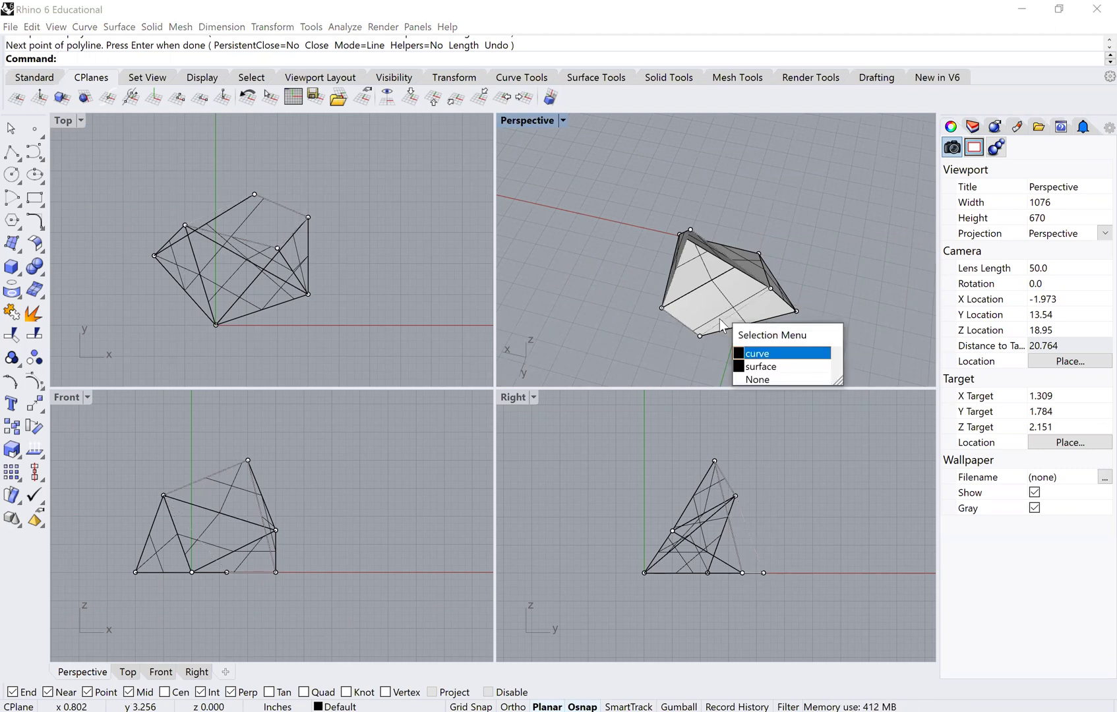
key("Return")
right_click_drag(643, 249, 721, 341)
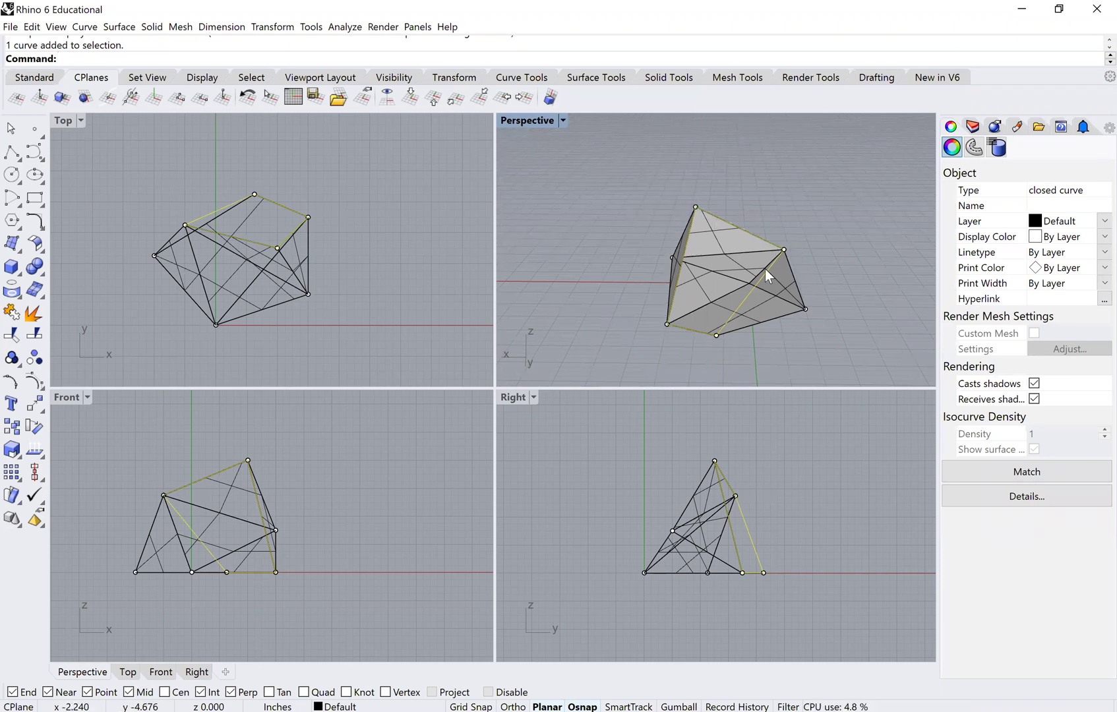
right_click_drag(741, 332, 743, 269)
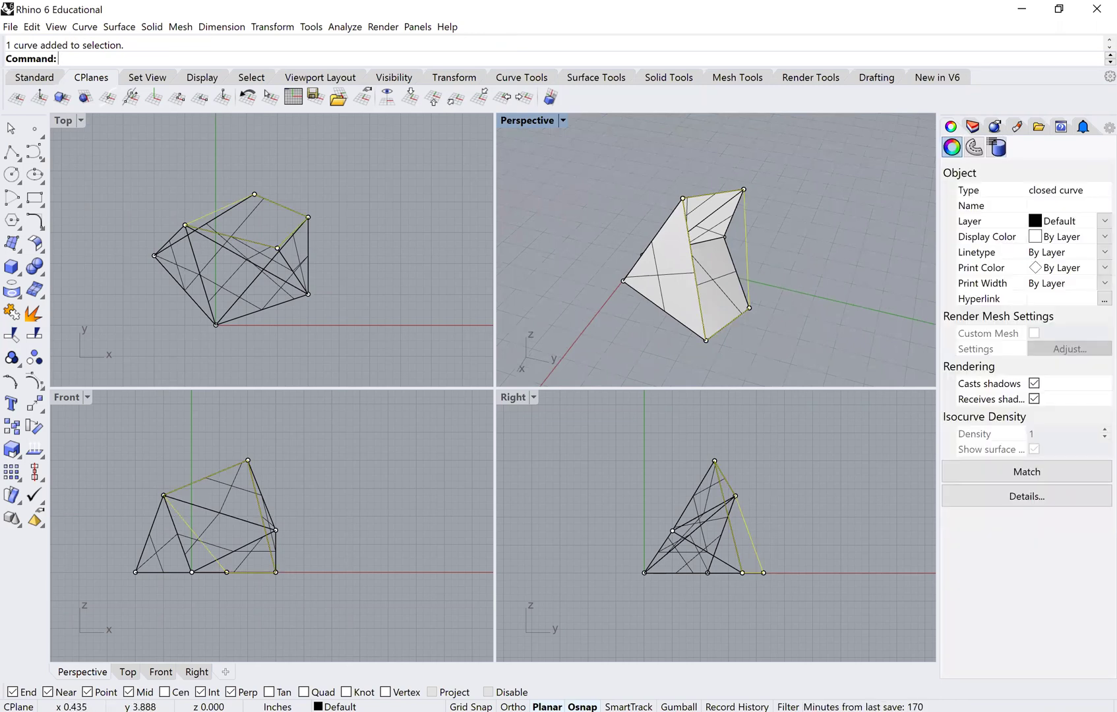
key("Return")
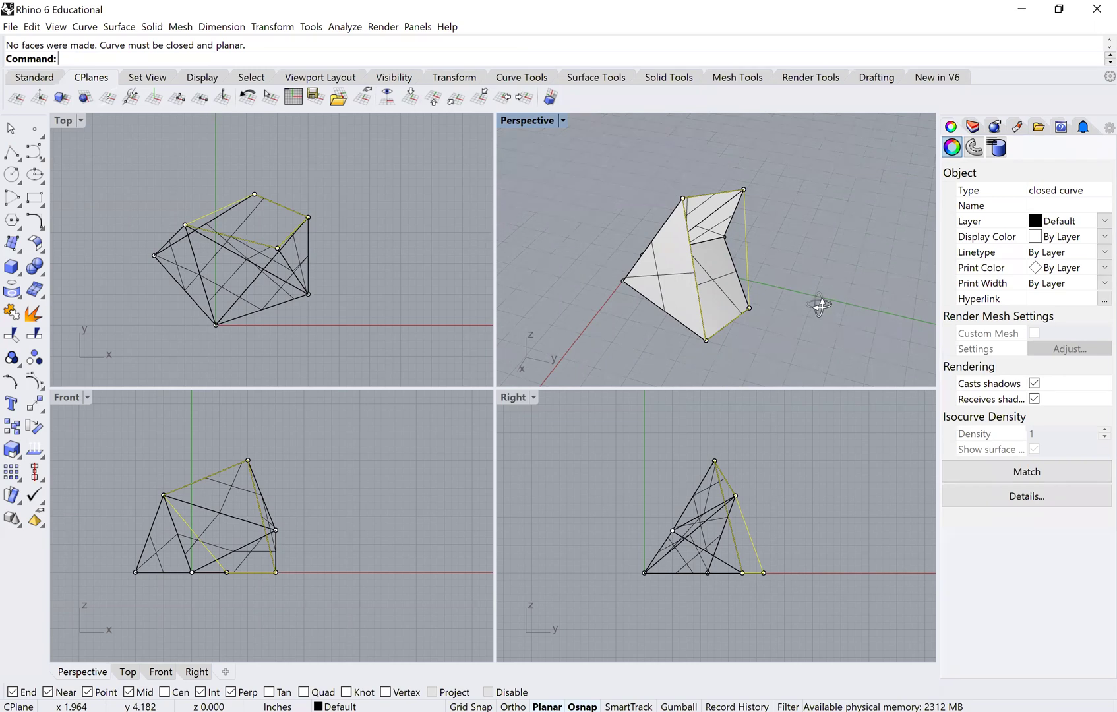
Select the yellow non-planar four-sided outline and delete it
right_click_drag(820, 304, 785, 284)
left_click(784, 284)
left_click(751, 270)
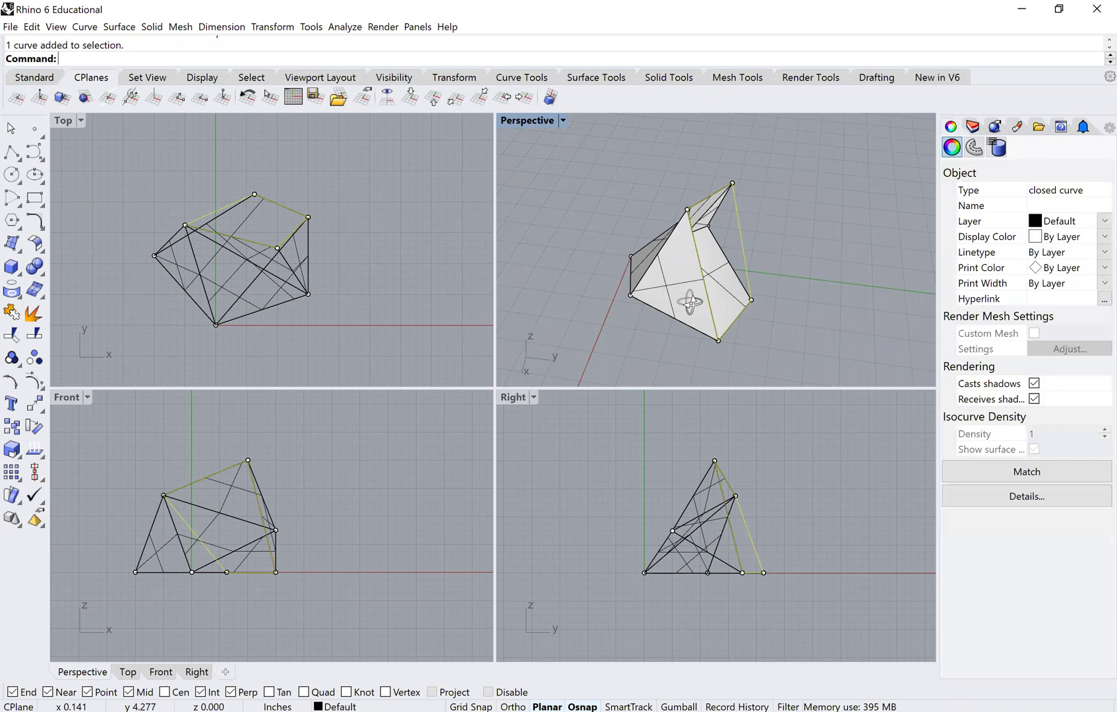
right_click_drag(690, 302, 660, 261)
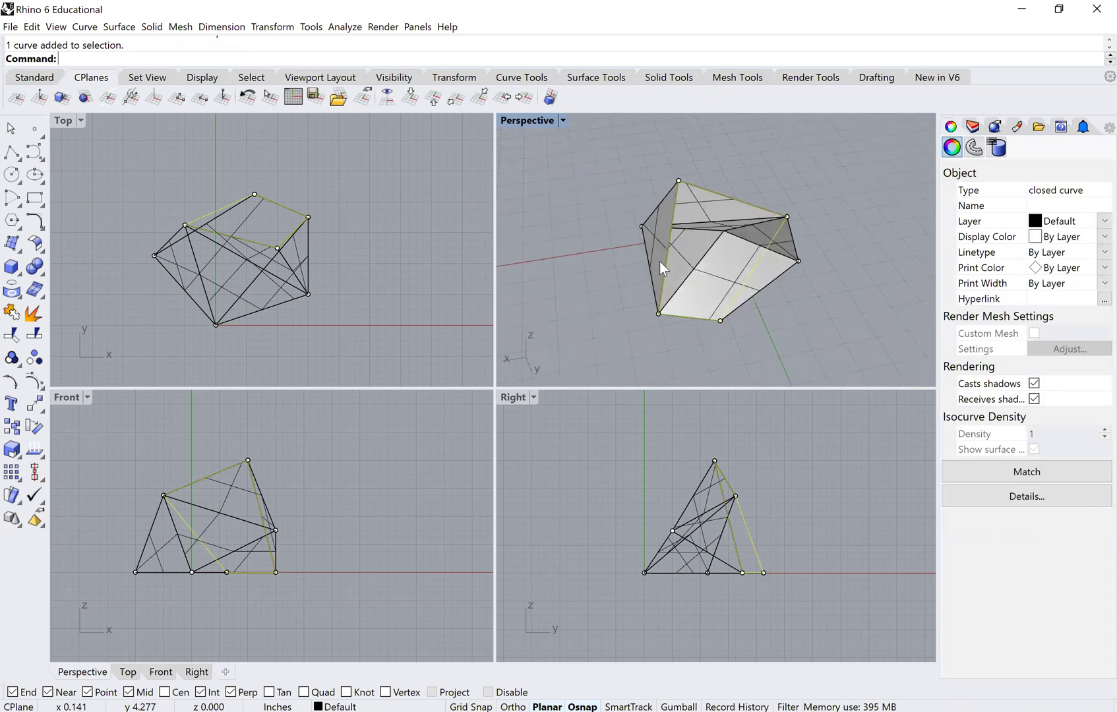
key("Delete")
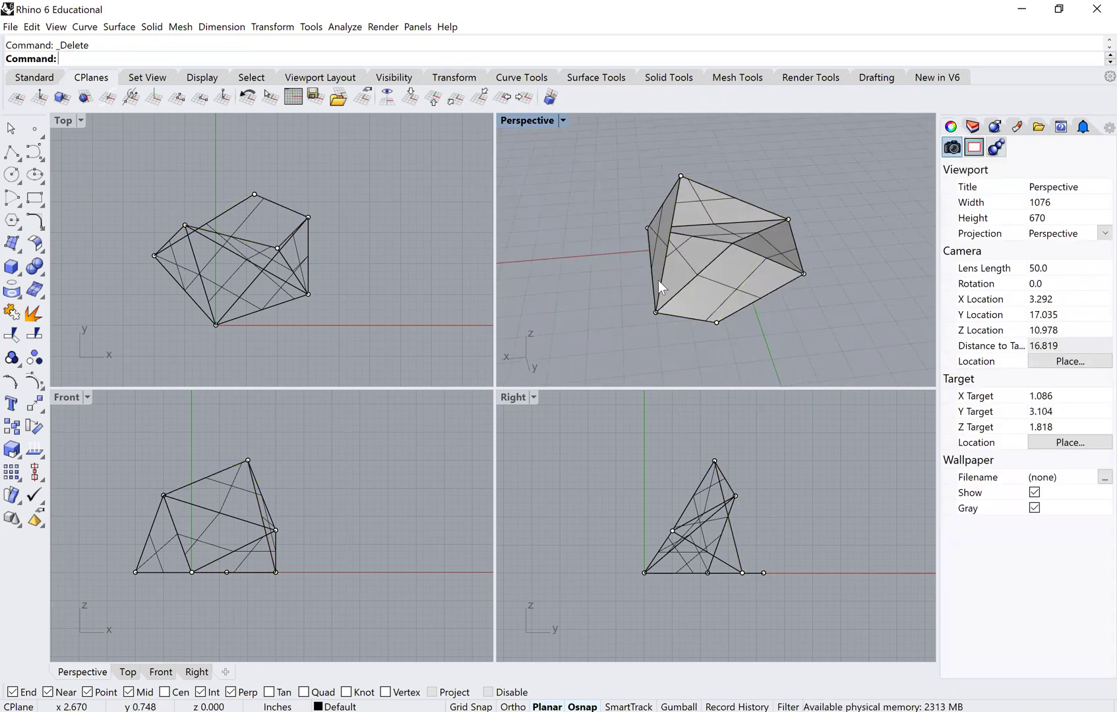
Draw two triangular polyline outlines snapped to the polyhedron's lower, top and right vertices
left_click(18, 156)
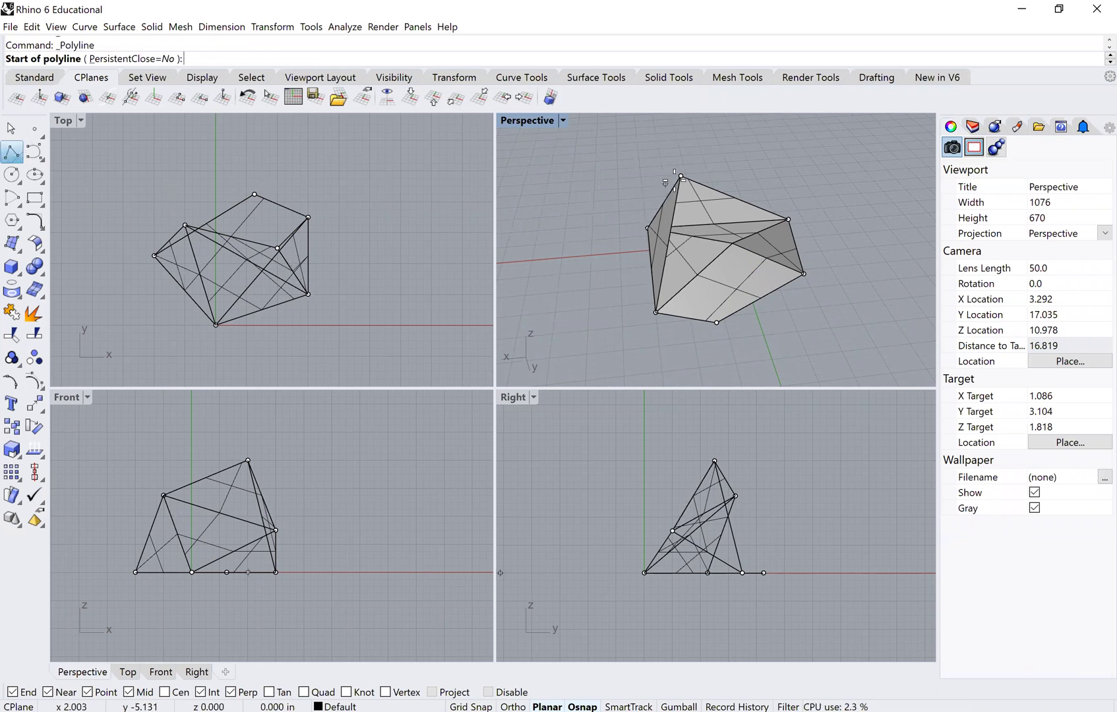
left_click(670, 303)
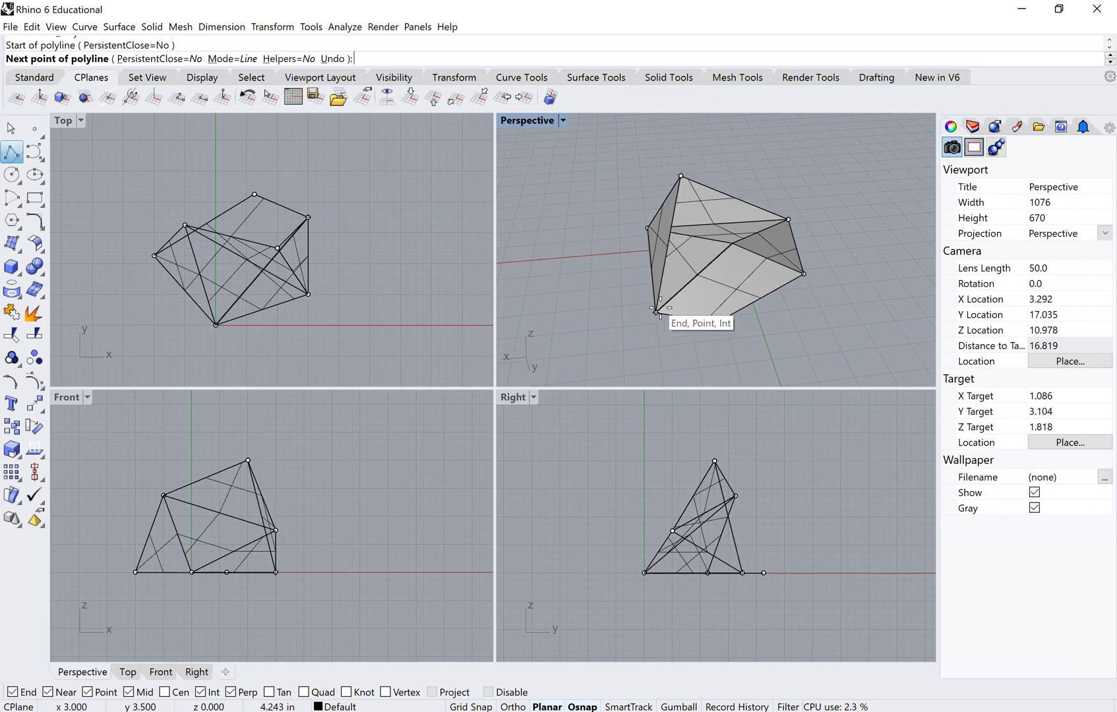
left_click(716, 322)
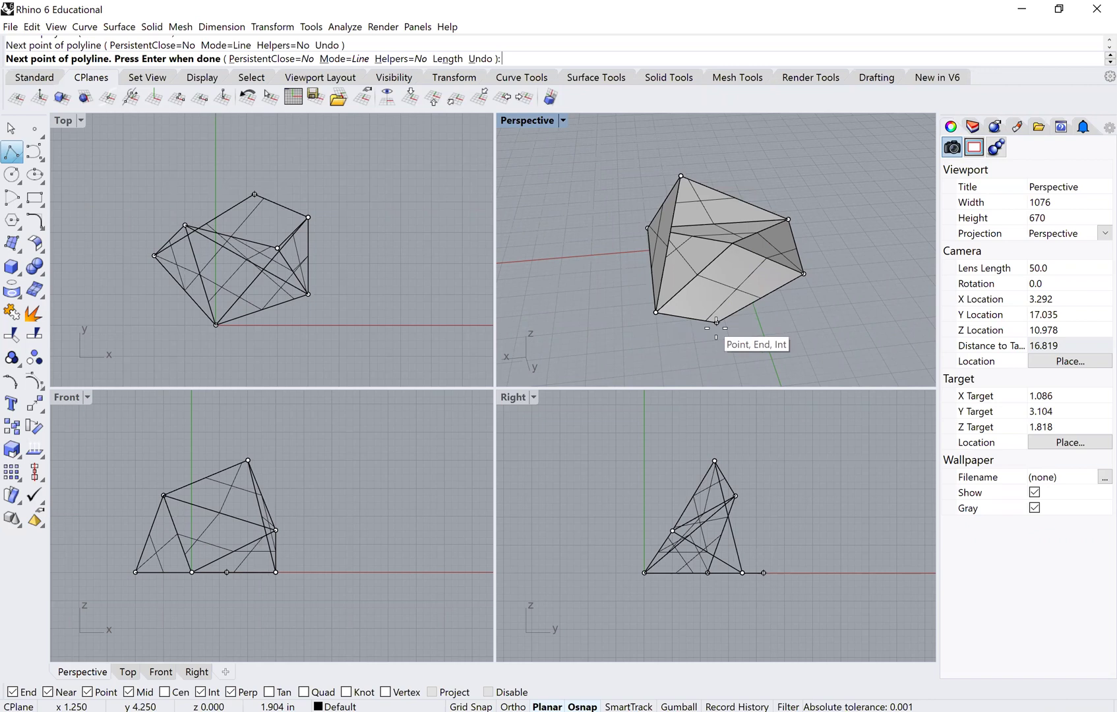
left_click(719, 313)
left_click(680, 174)
key("Return")
key("Return")
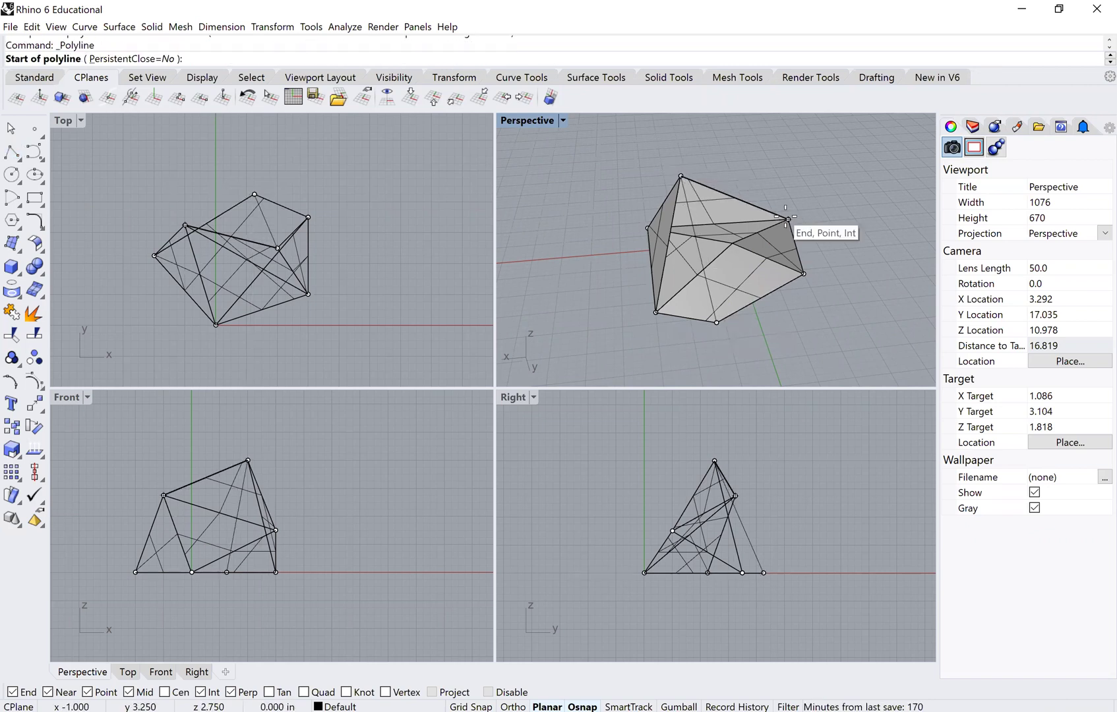
left_click(717, 322)
left_click(681, 176)
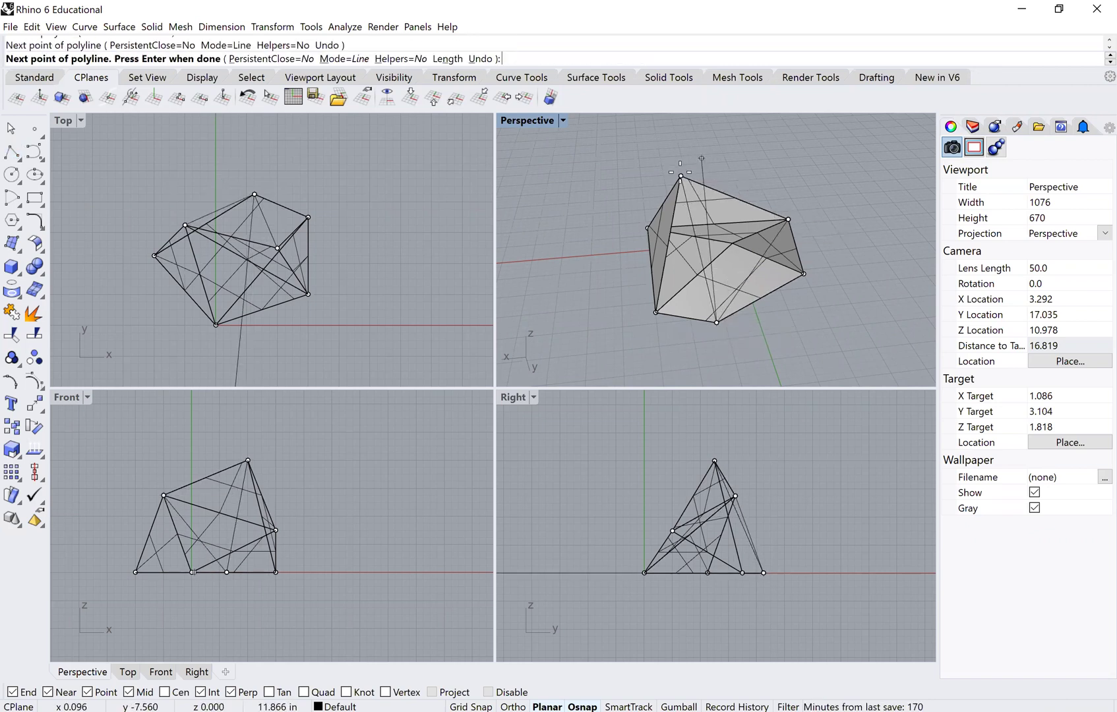
left_click(788, 219)
key("Return")
key("Return")
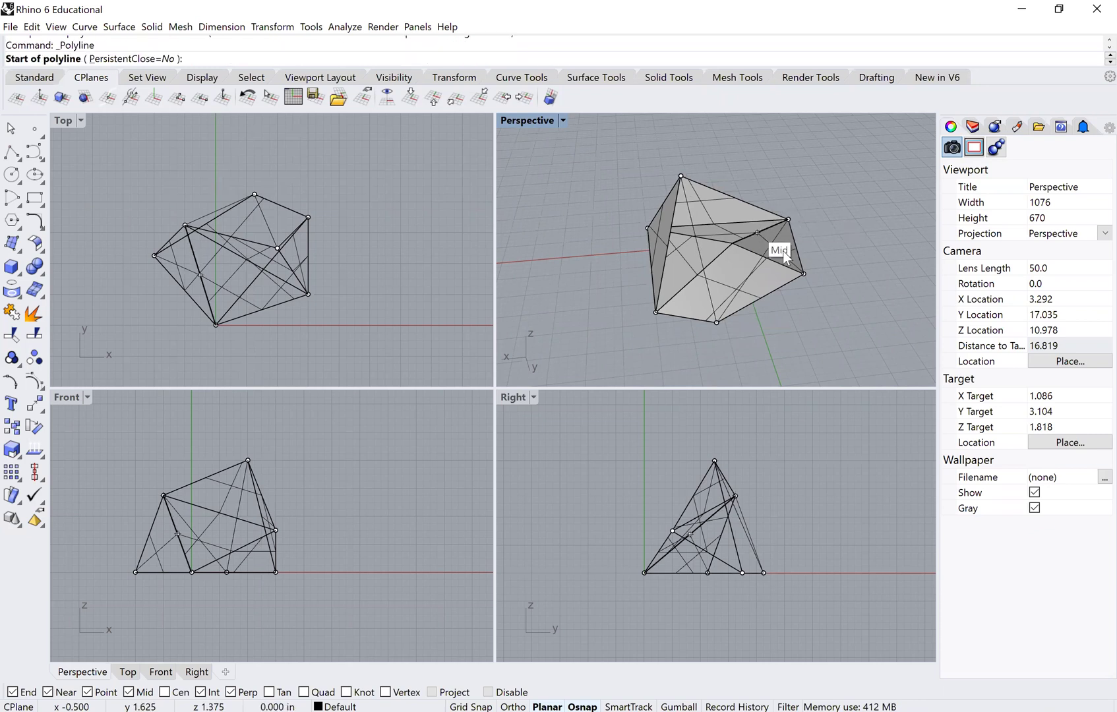
key("Return")
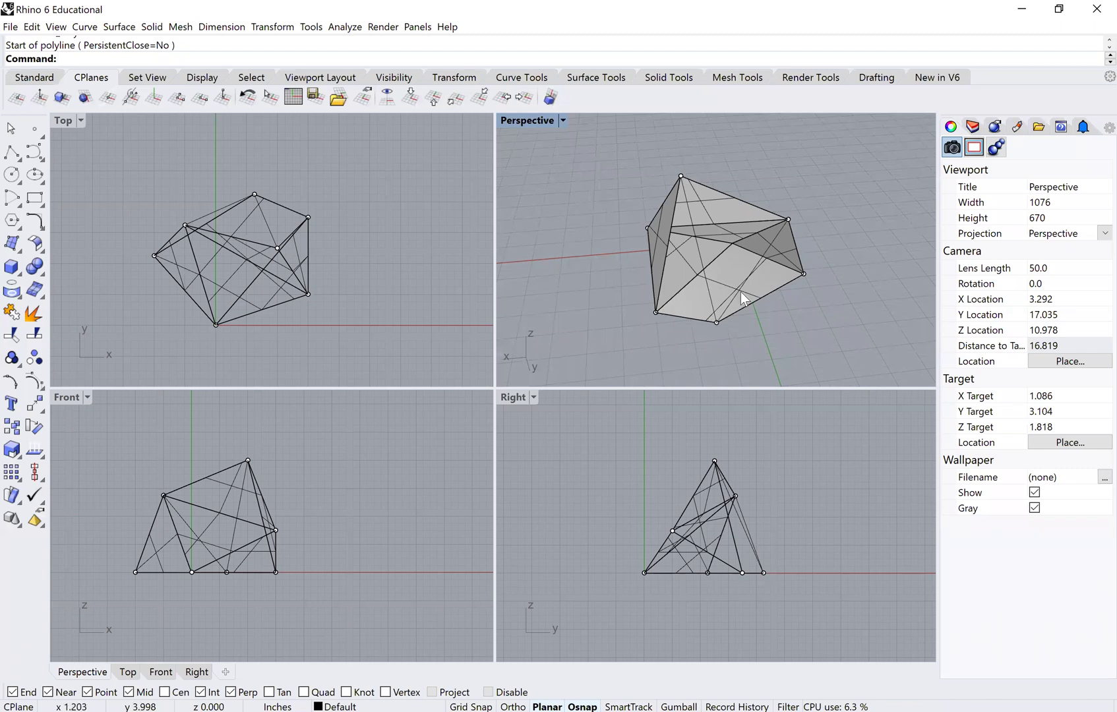
Select both new outlines and fill them with flat faces using PlanarSrf
right_click_drag(722, 291, 707, 294)
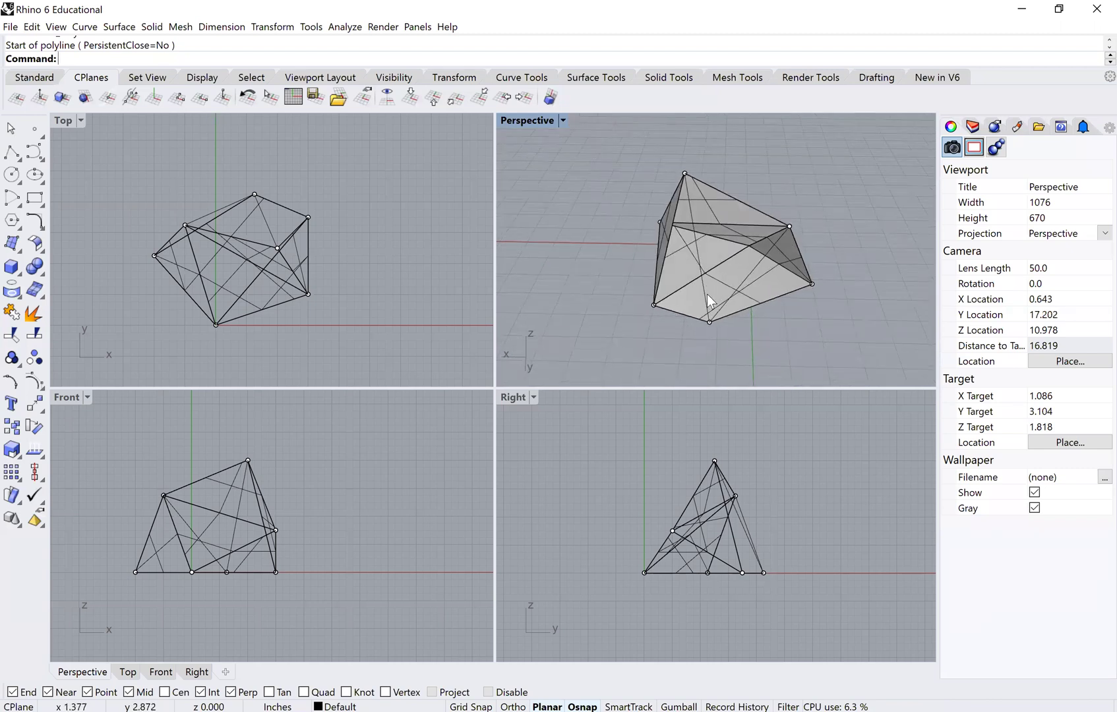
left_click(730, 293)
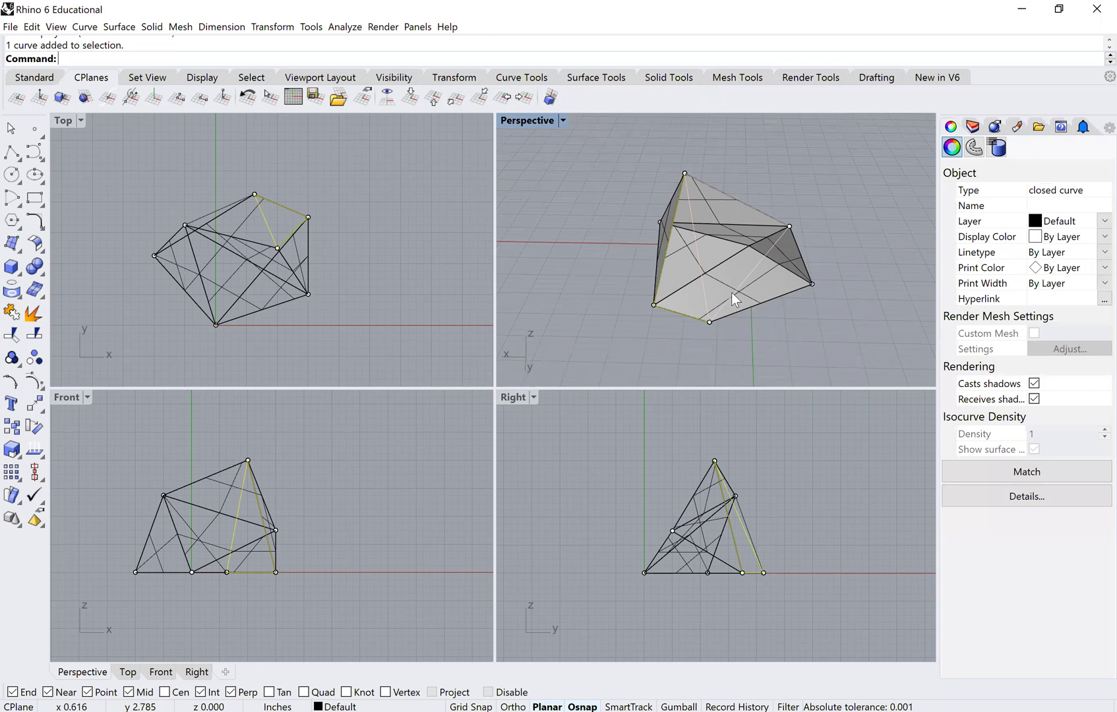
left_click(731, 294, "shift")
type("PlanarSrf")
key("Return")
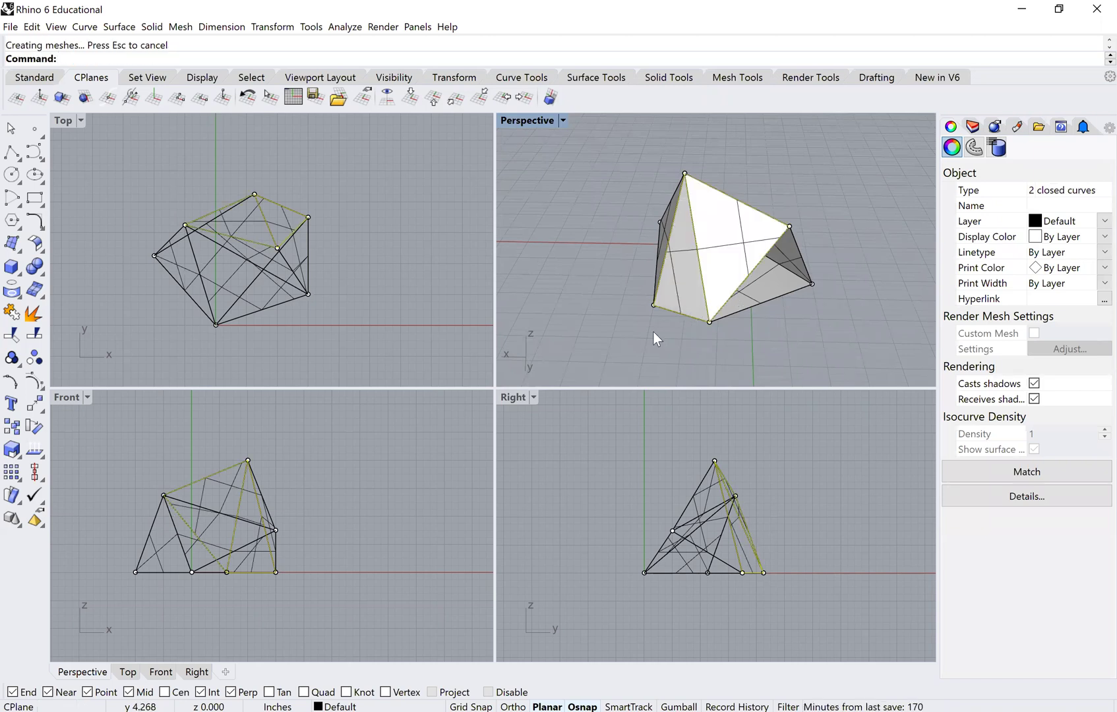
right_click_drag(626, 316, 8, 158)
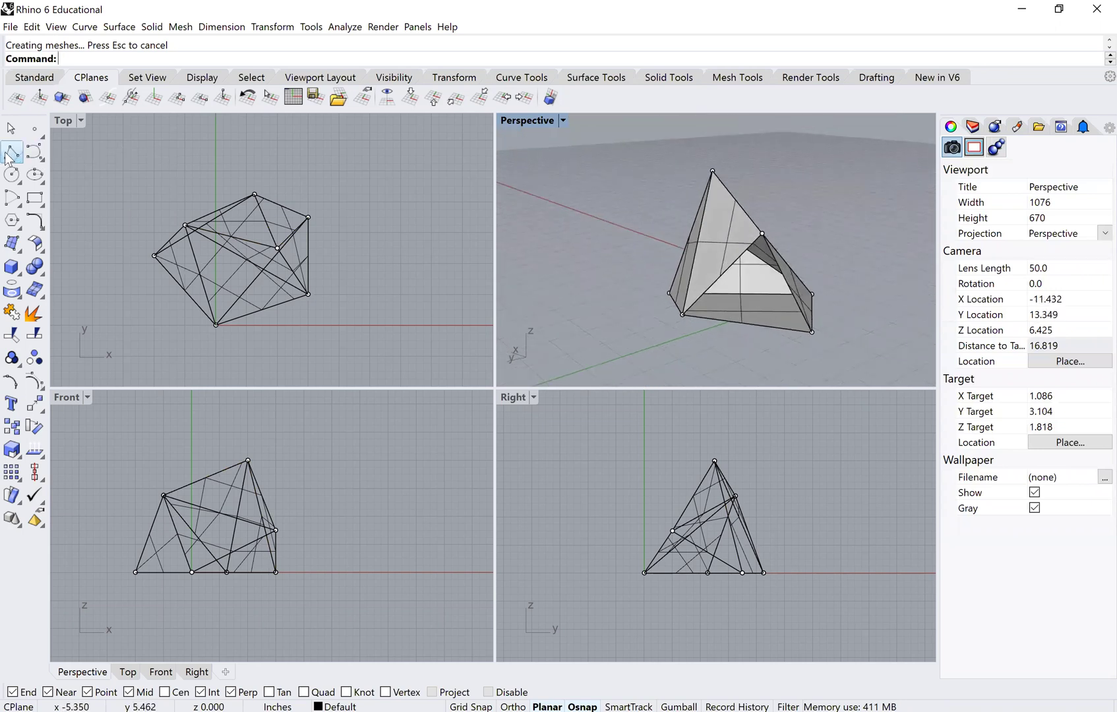
Draw a third closed triangle through the bottom, upper and lower-right vertices
left_click(8, 157)
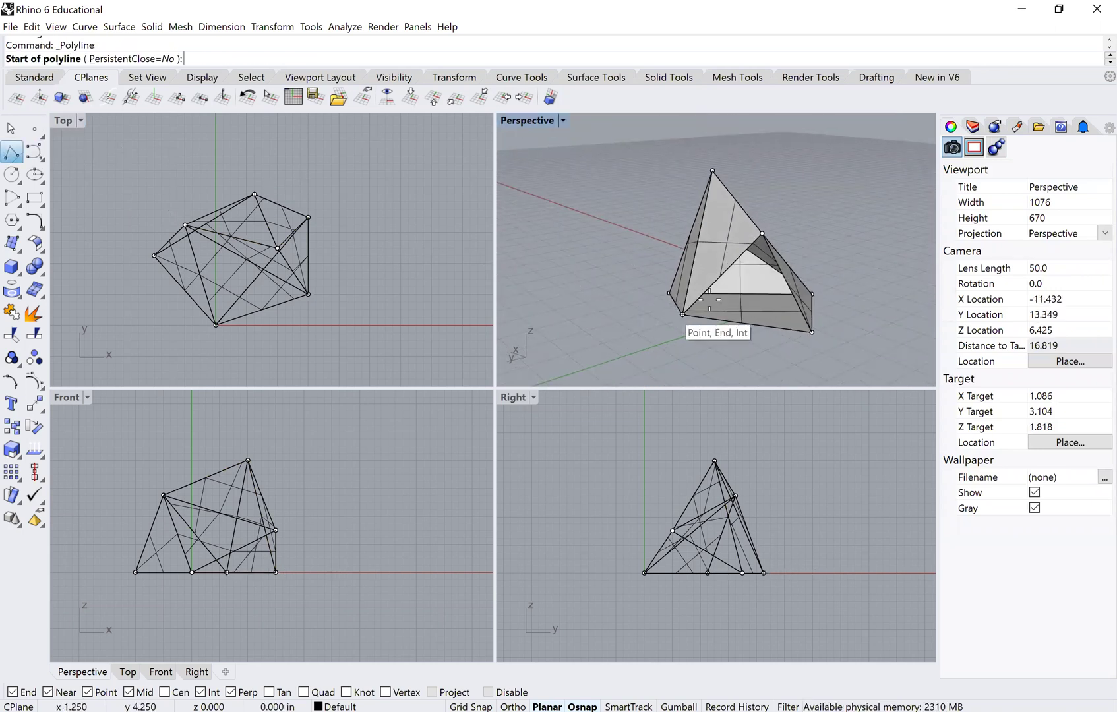
left_click(682, 314)
left_click(761, 234)
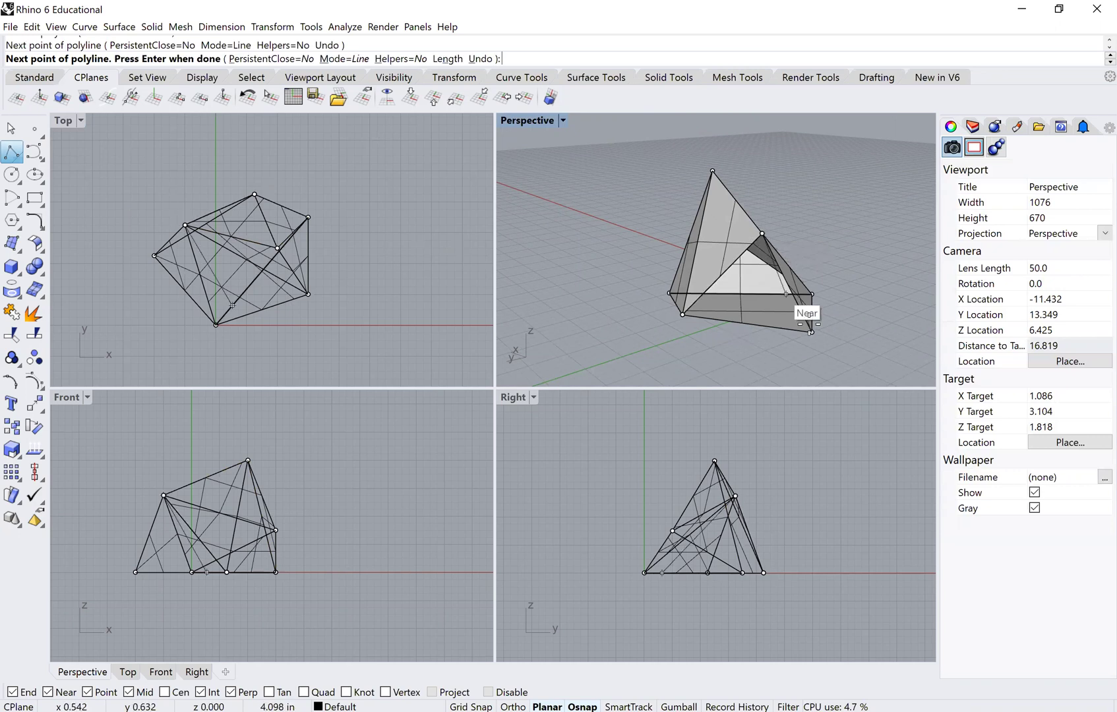
left_click(811, 331)
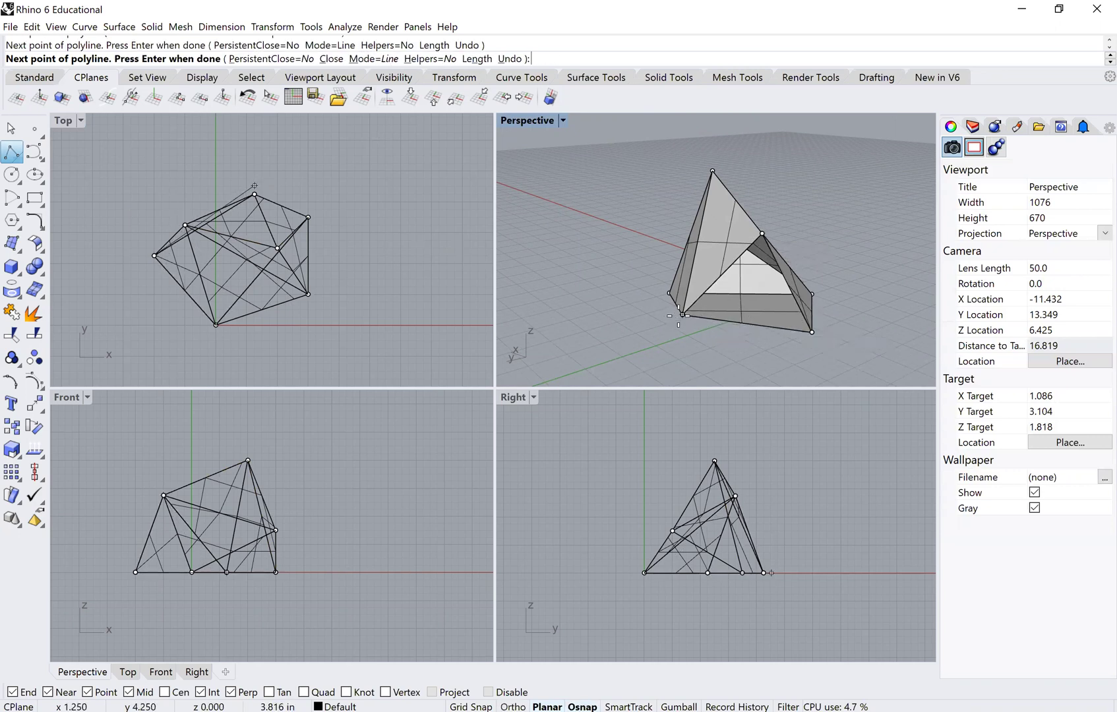
left_click(682, 314)
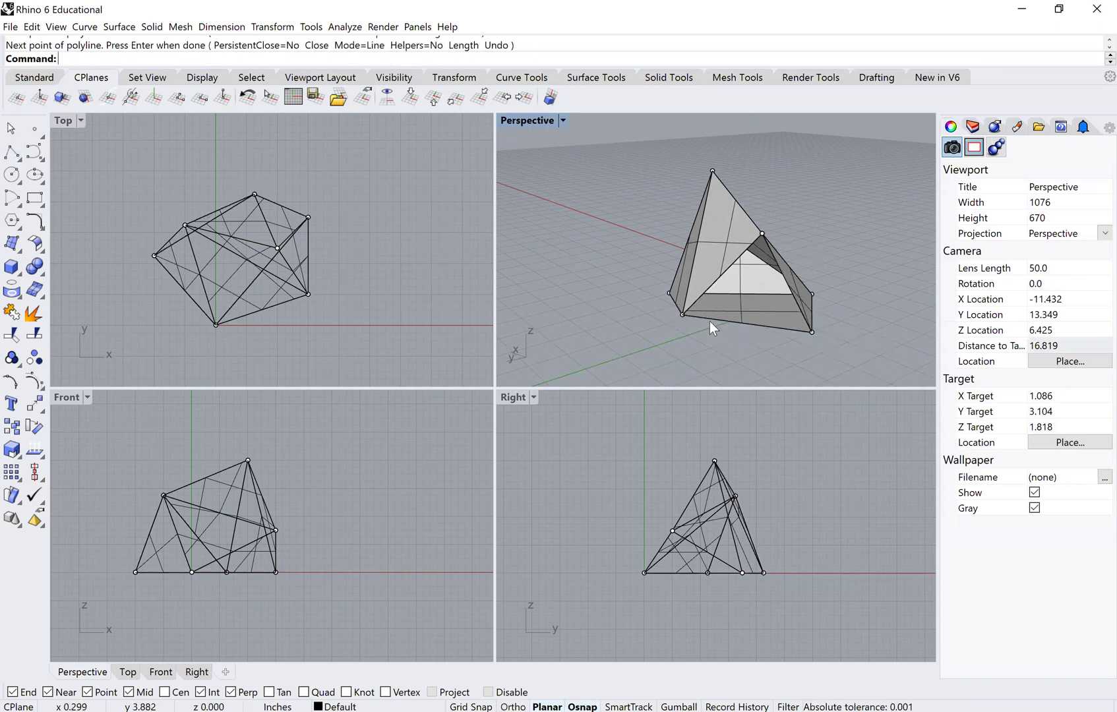
Select that triangle and fill it with a PlanarSrf face
left_click(710, 321)
type("PlanarSrf")
key("Return")
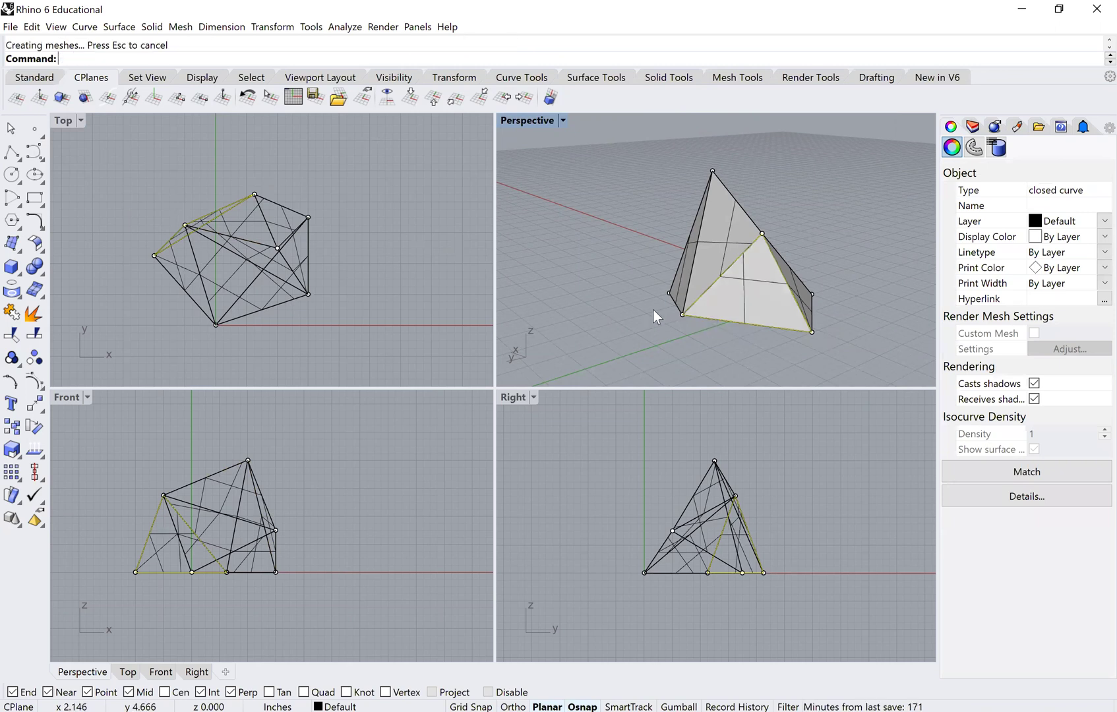
right_click_drag(780, 309, 570, 251)
Orbit the Perspective view and select individual triangular faces to check each one
left_click(618, 297)
left_click(570, 252)
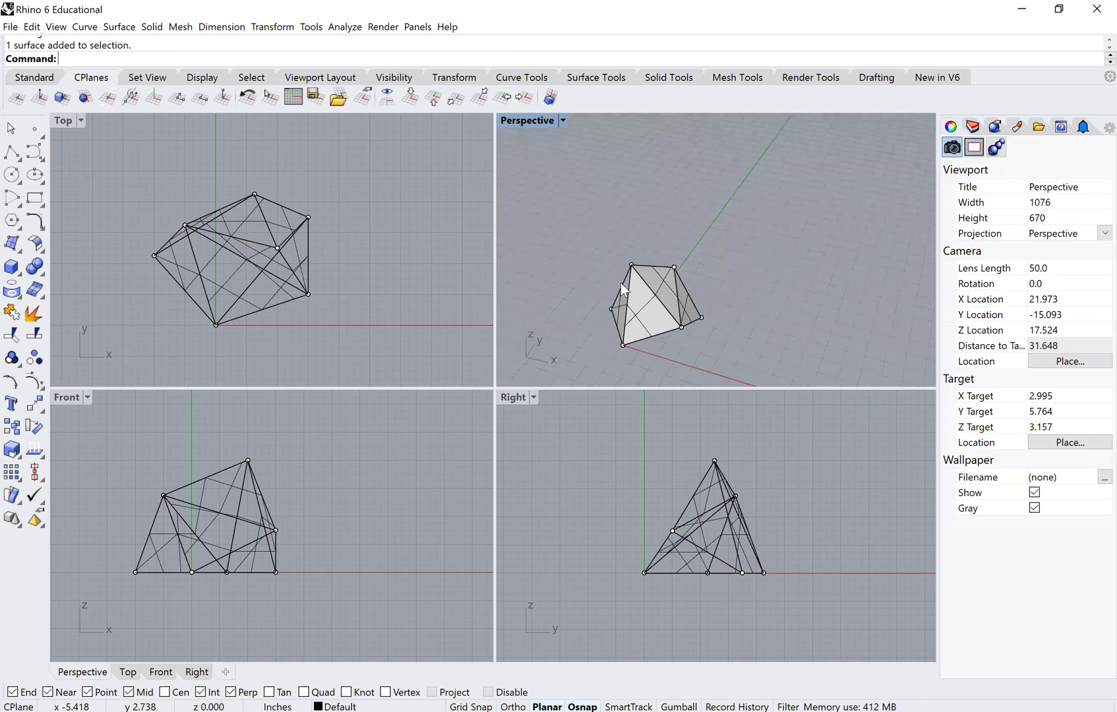
right_click_drag(620, 283, 652, 295)
scroll(652, 294, "up", 3)
left_click(656, 290)
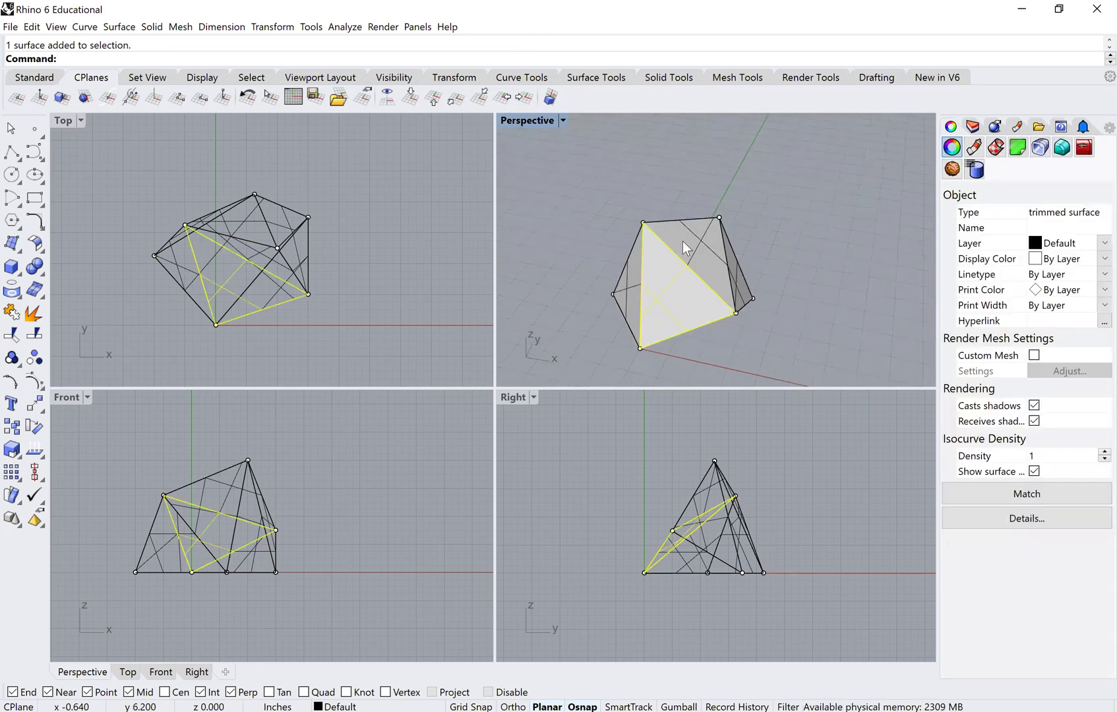
left_click(713, 269)
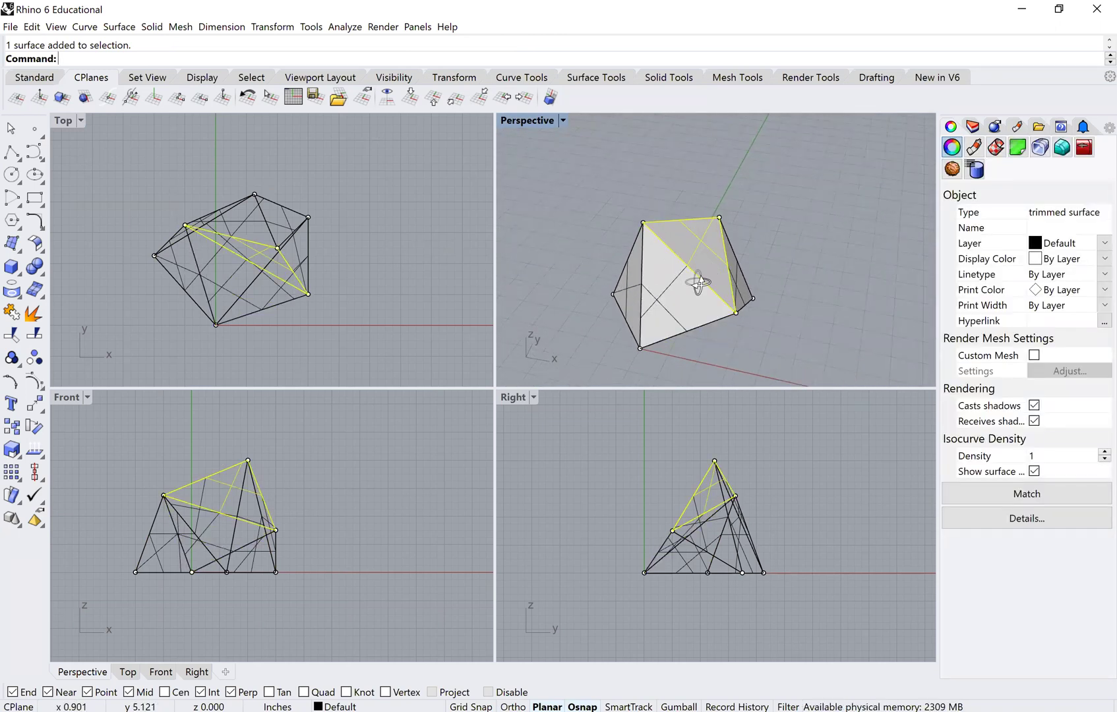
right_click_drag(698, 282, 720, 319)
left_click(720, 319)
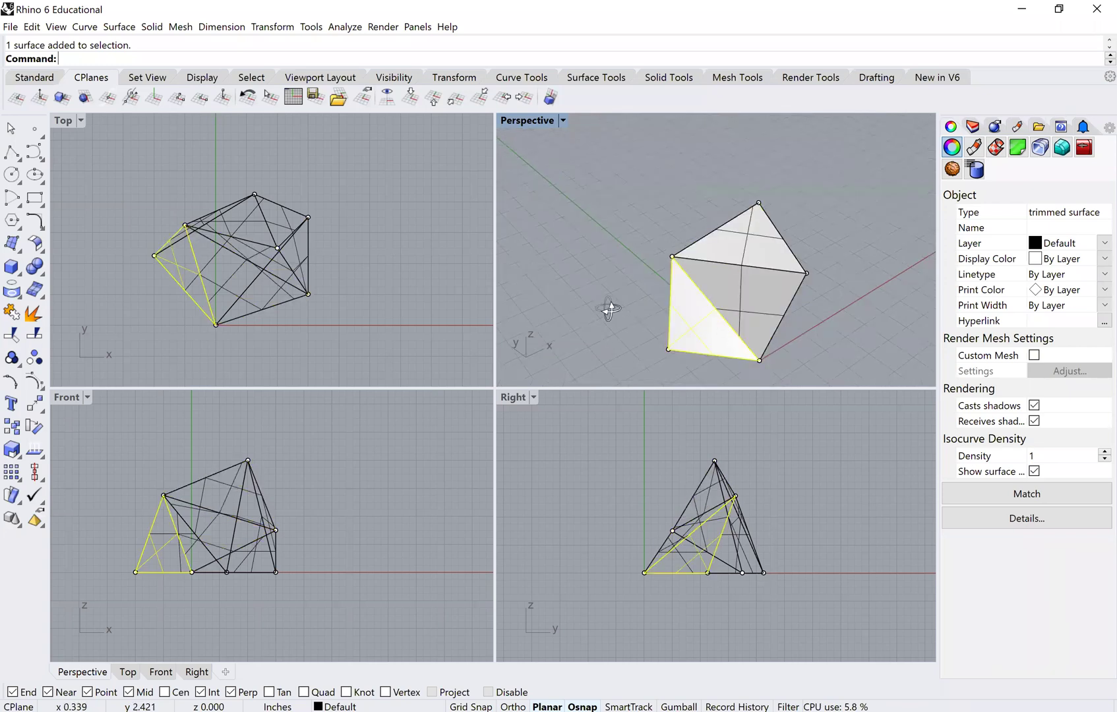
right_click_drag(609, 309, 698, 269)
right_click_drag(659, 285, 655, 291)
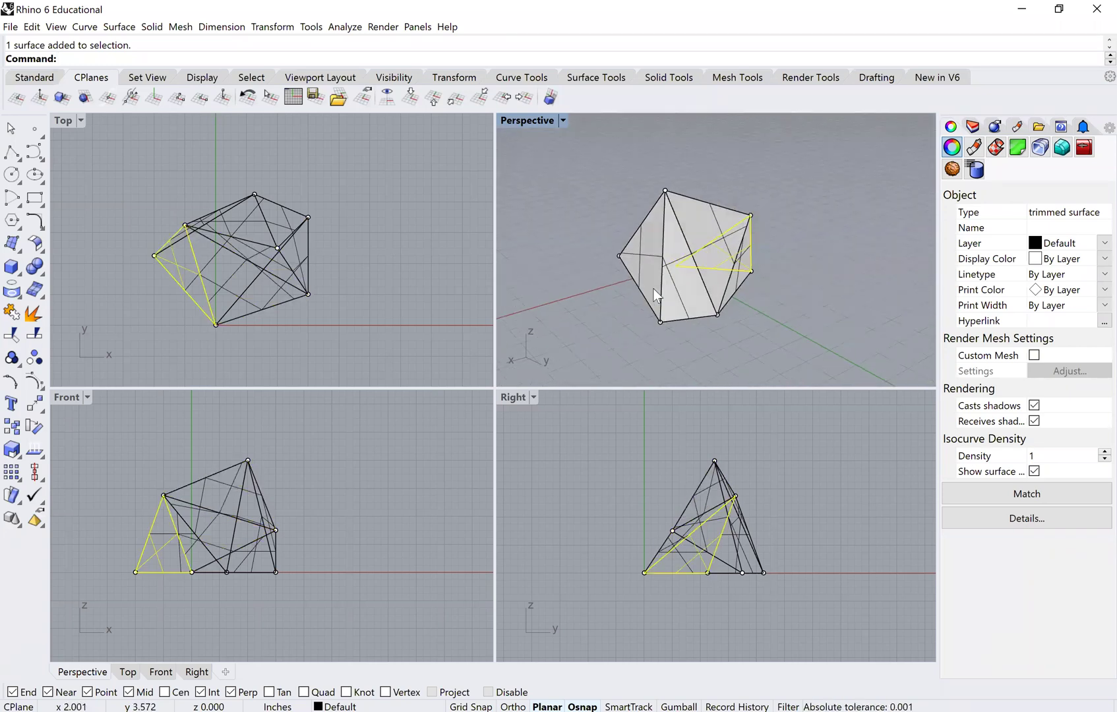
left_click(715, 311)
right_click_drag(716, 312, 683, 234)
left_click(683, 234)
Window-select the whole pyramid, capturing its 7 points, 9 curves and 9 surfaces
left_click_drag(648, 199, 801, 328)
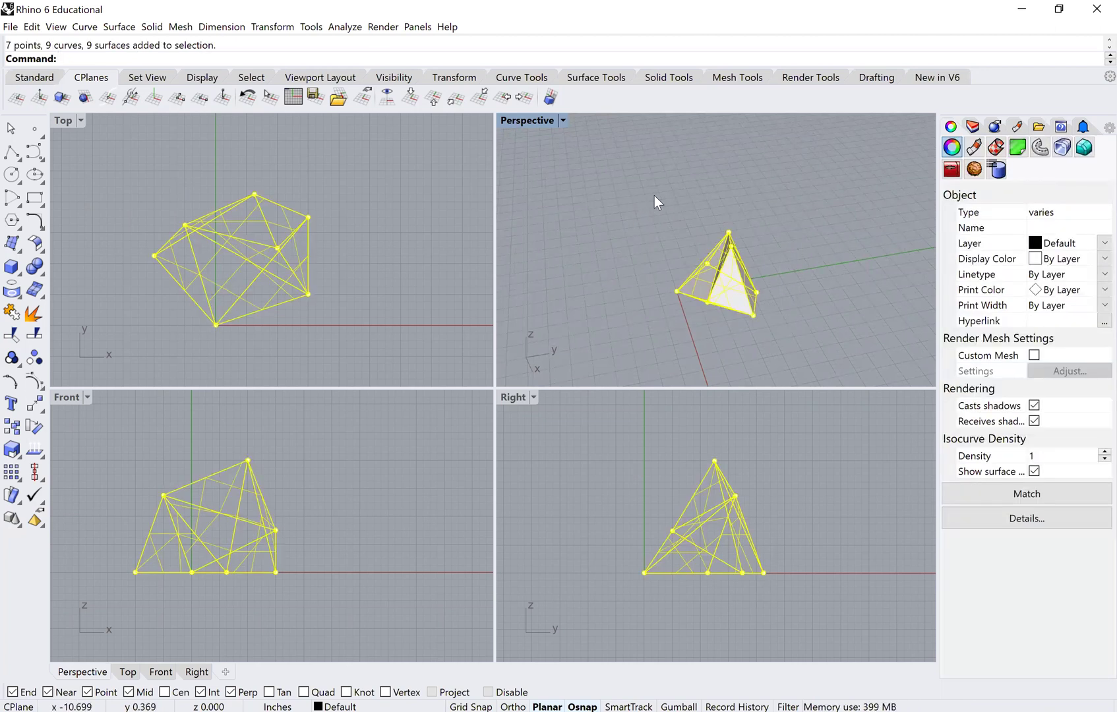
left_click_drag(655, 195, 799, 335)
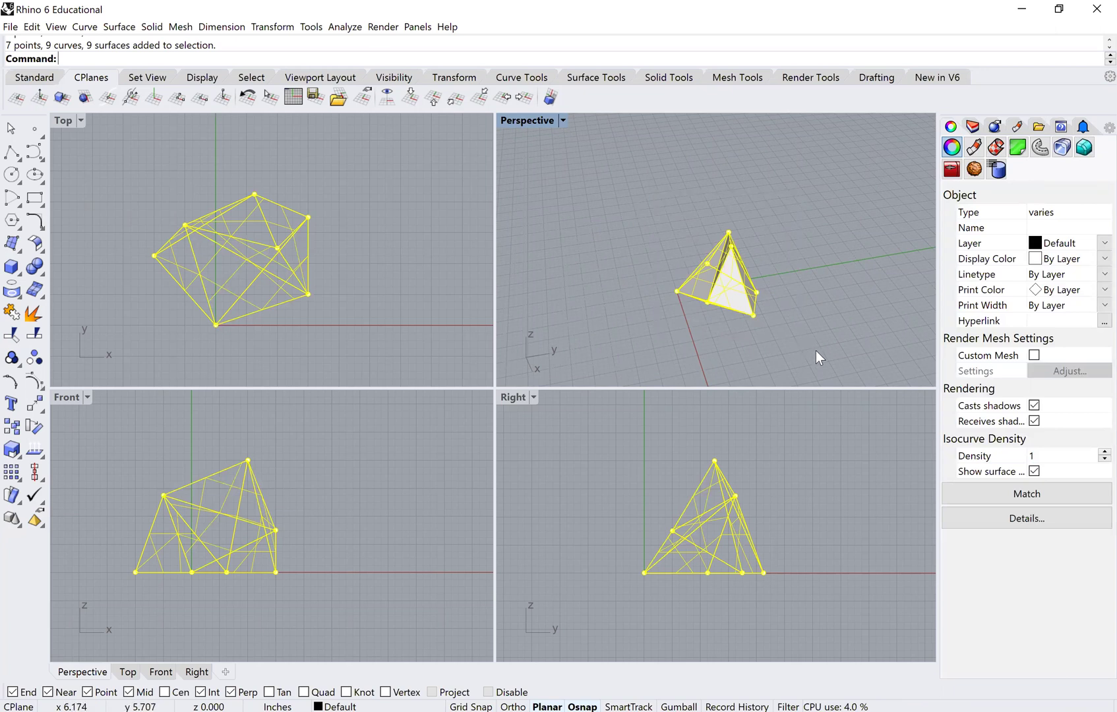
left_click_drag(639, 187, 692, 262)
left_click(842, 356)
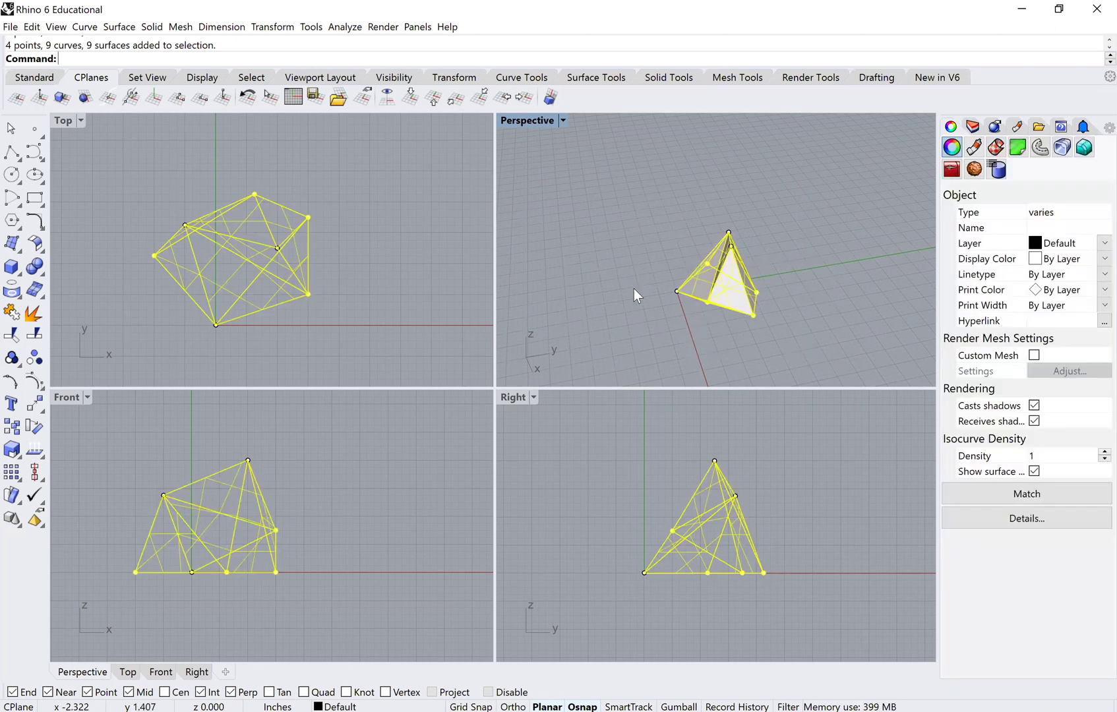
left_click(648, 232)
scroll(661, 221, "up", 2)
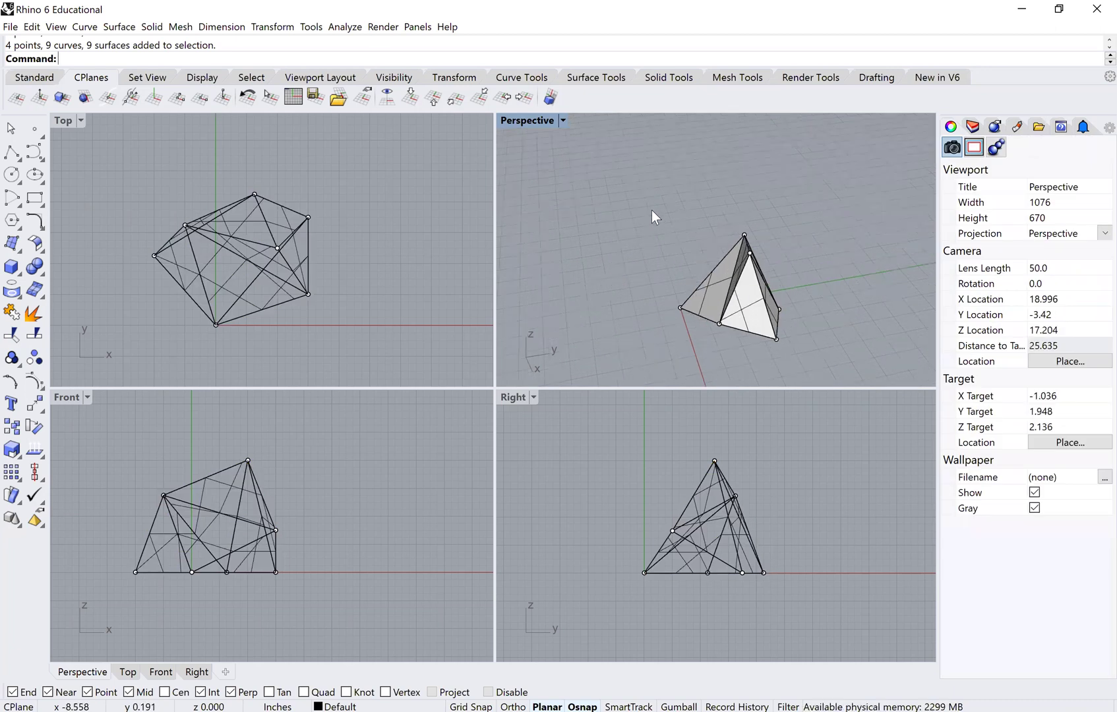
scroll(652, 209, "down", 3)
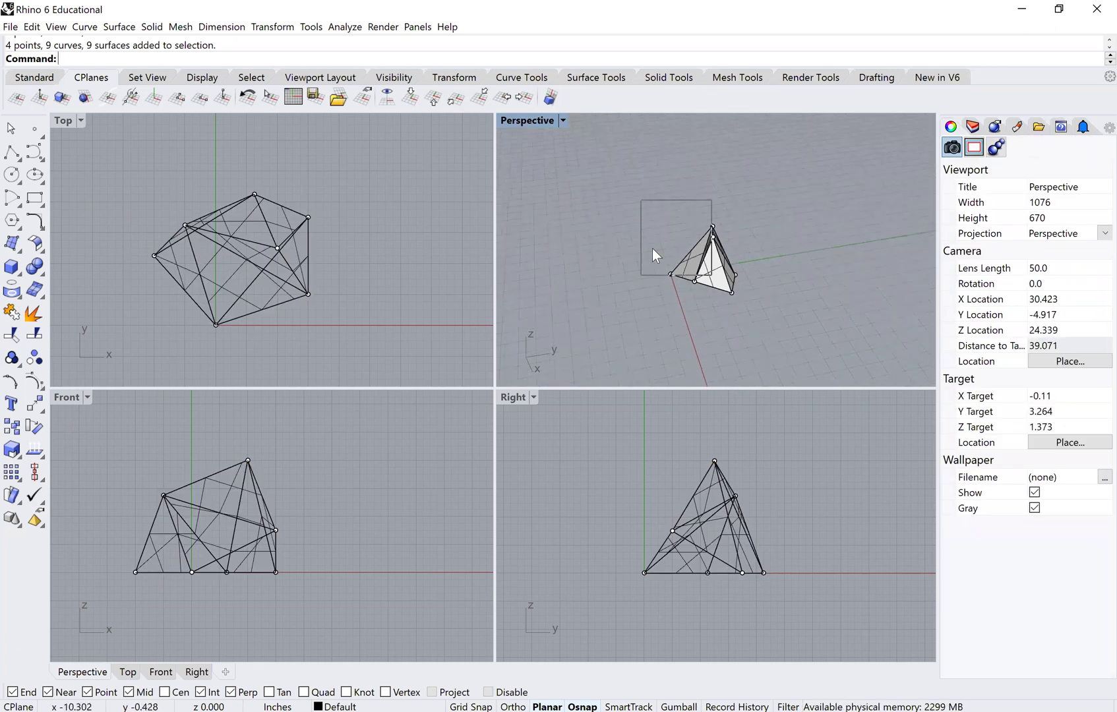
left_click_drag(641, 200, 738, 313)
scroll(711, 254, "up", 1)
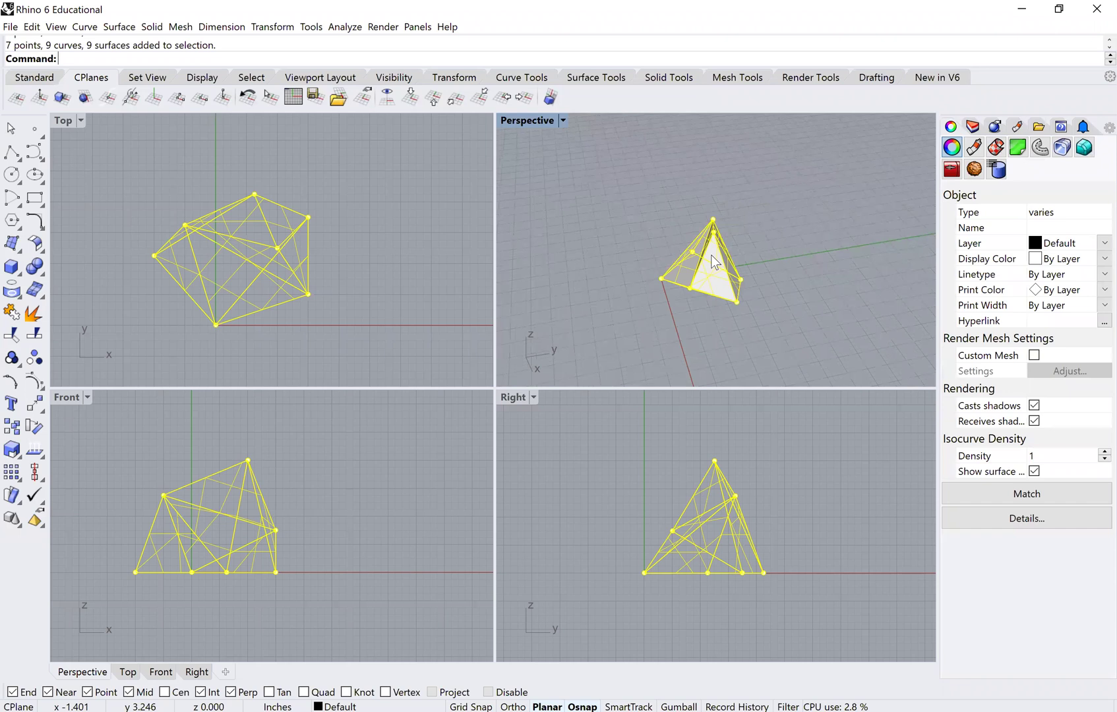
Join the selected faces with Join and inspect the resulting single polysurface
type("Join")
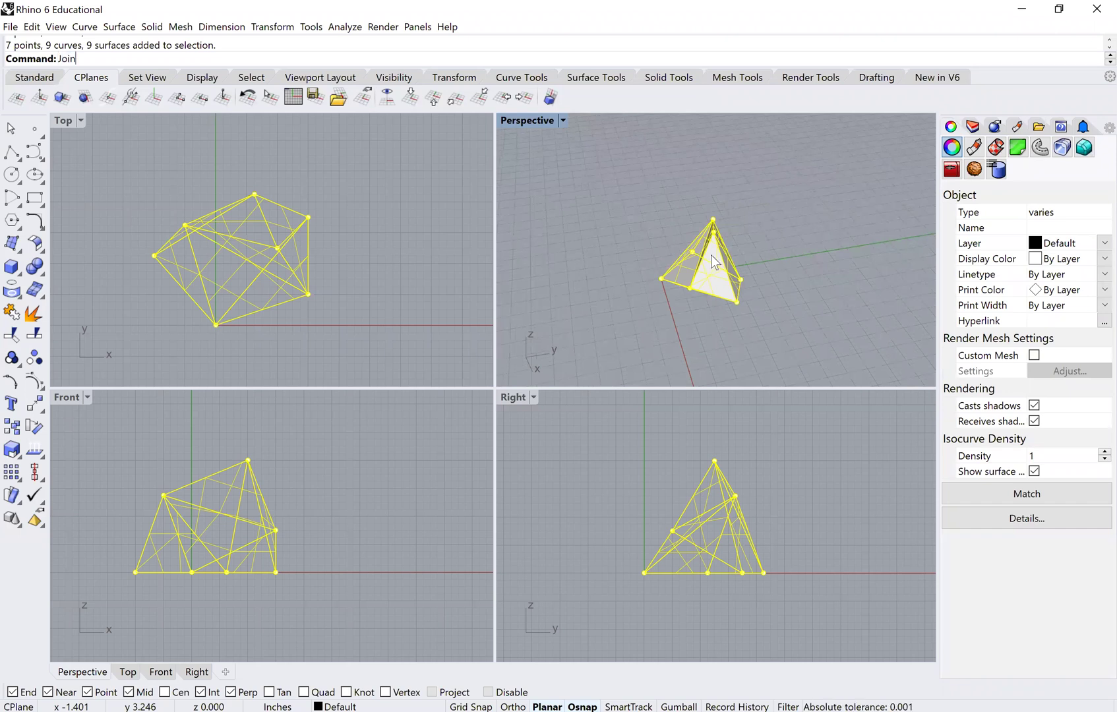
key("Return")
scroll(668, 255, "up", 3)
left_click(699, 274)
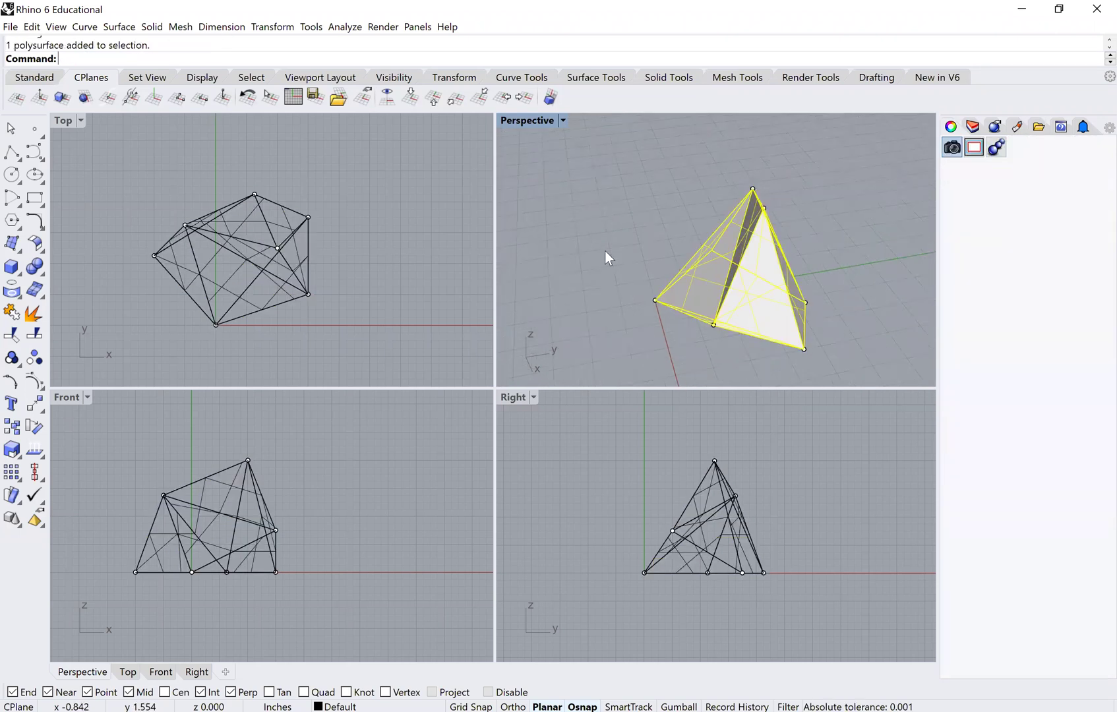
right_click_drag(705, 236, 771, 311)
left_click(792, 260)
left_click(790, 267)
left_click(751, 272)
left_click(771, 309)
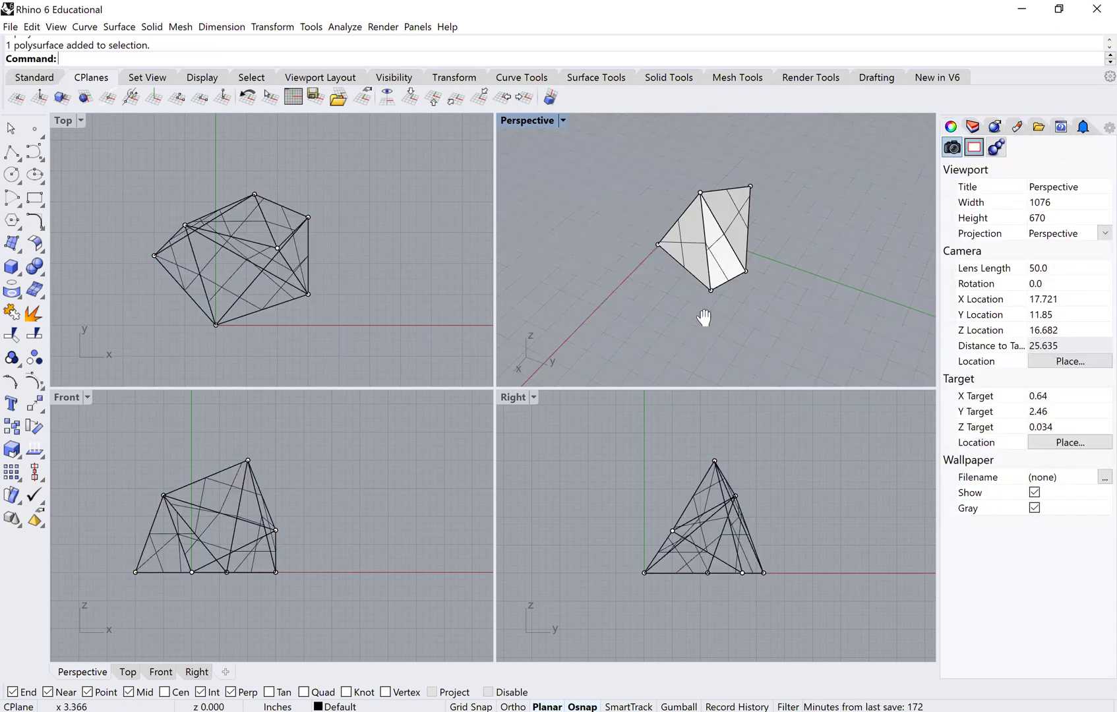
right_click_drag(703, 317, 712, 258)
scroll(698, 262, "up", 3)
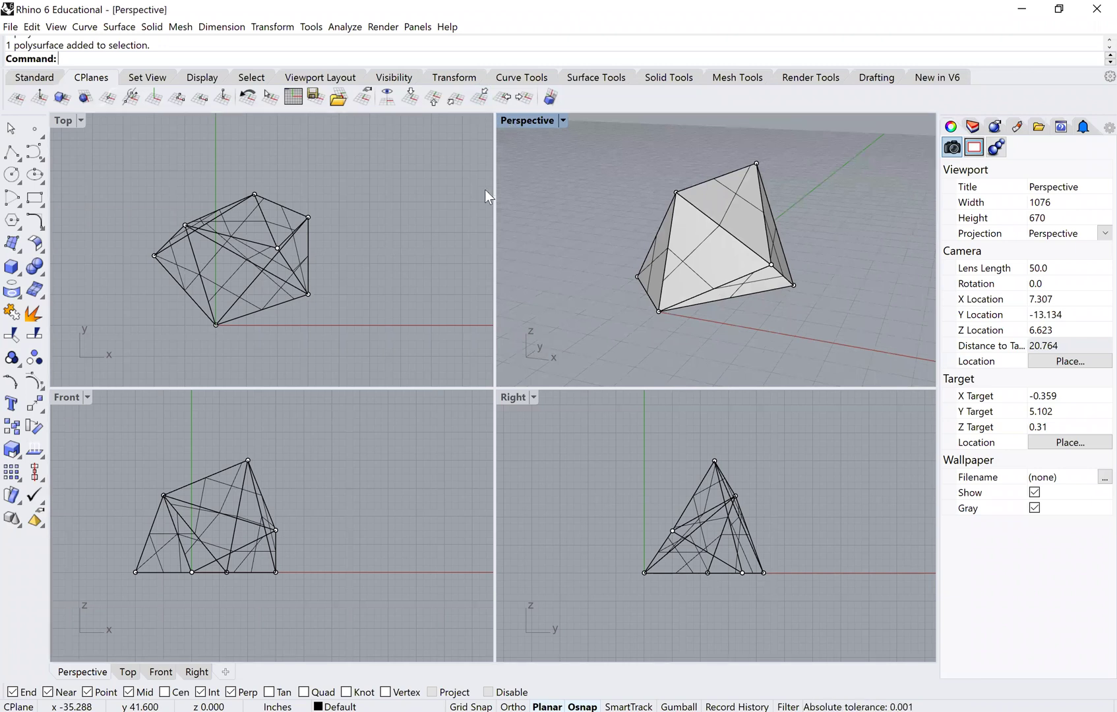
Maximize the Perspective viewport with Ctrl+M and orbit the camera above the polysurface
key("ctrl+m")
scroll(521, 373, "down", 3)
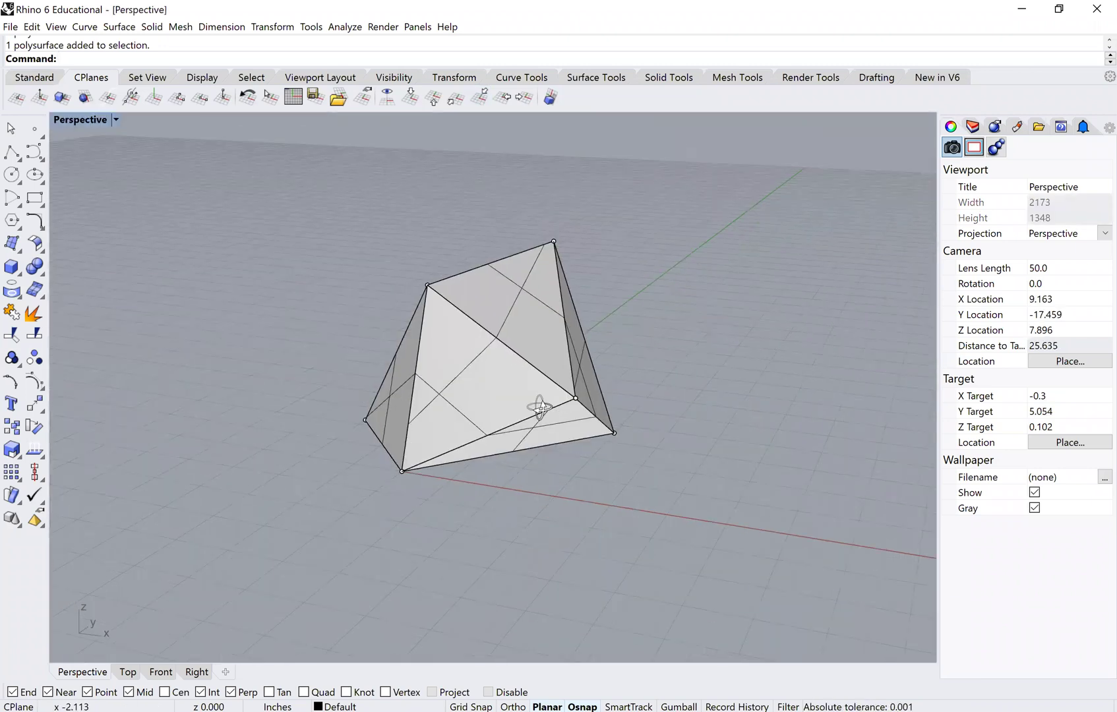
right_click_drag(469, 381, 540, 352)
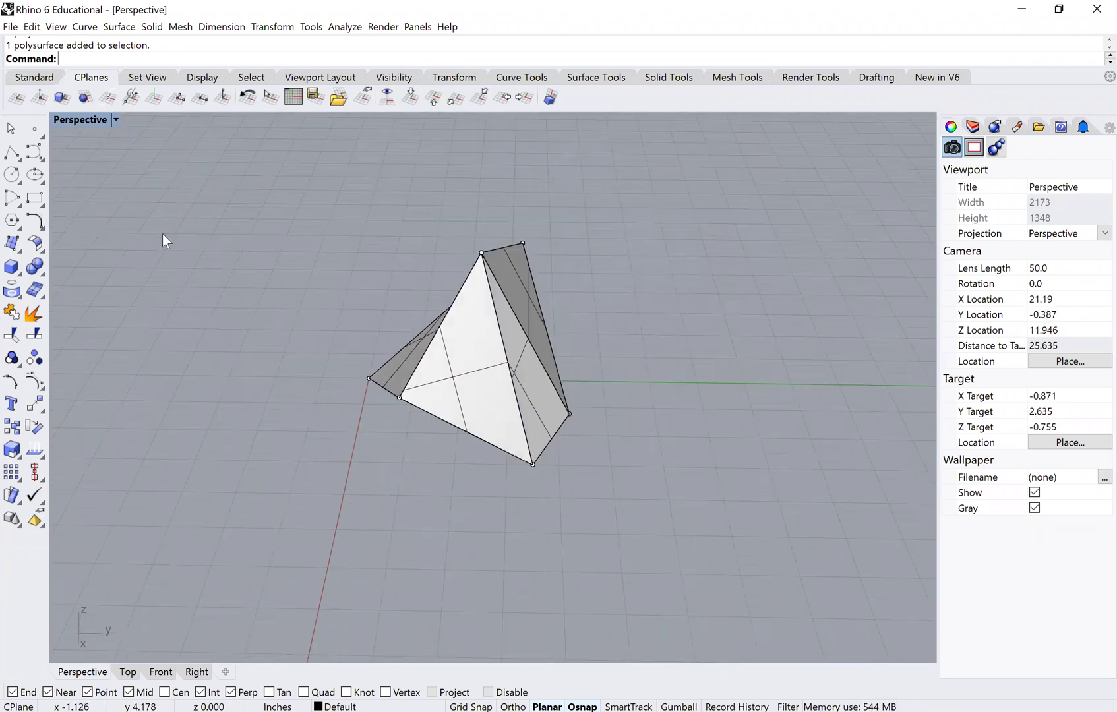
left_click(12, 27)
left_click(588, 159)
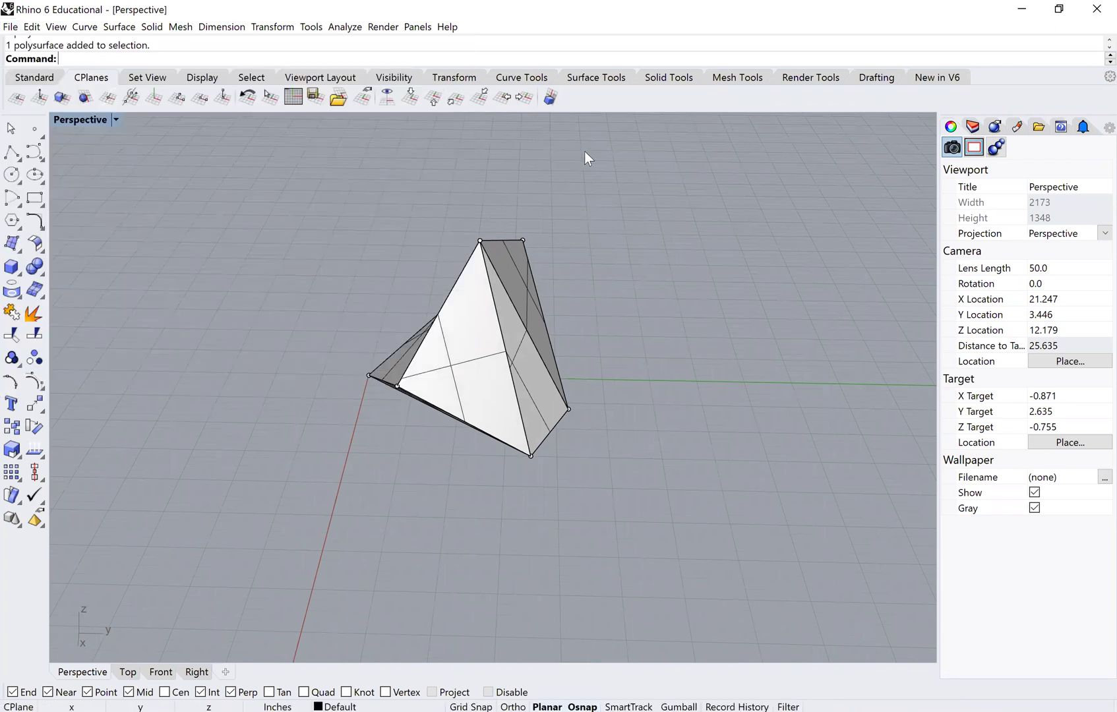
From File > Print, expand View and Output Scale and drag a print window around the polyhedron
left_click(12, 27)
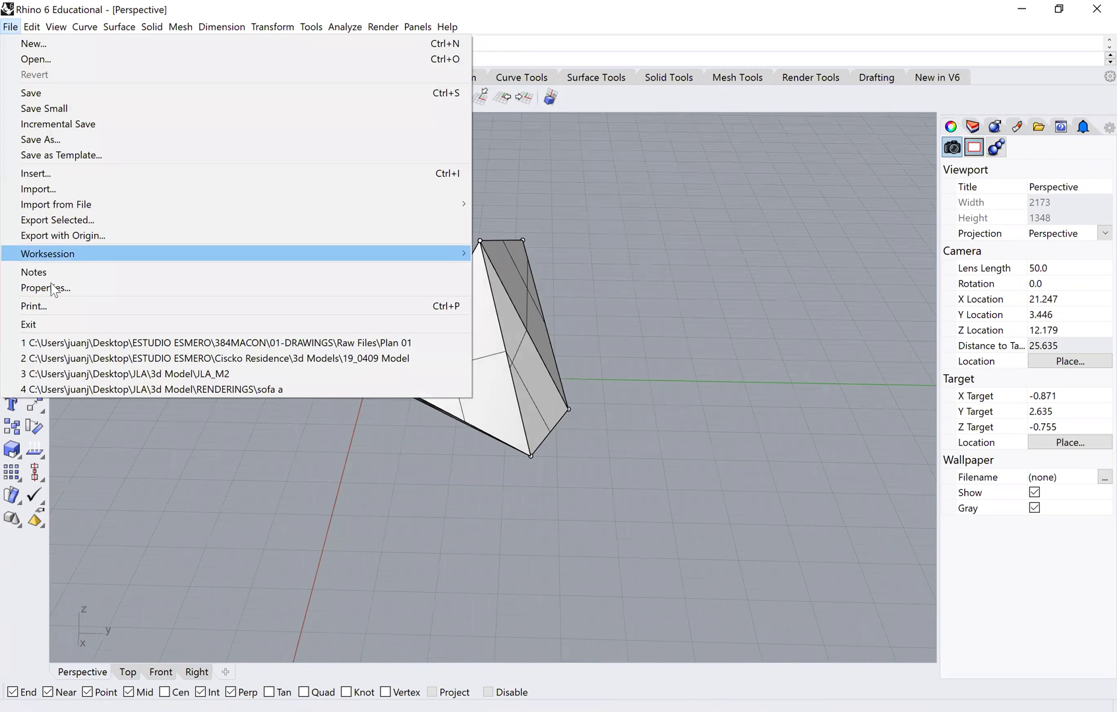
left_click(56, 305)
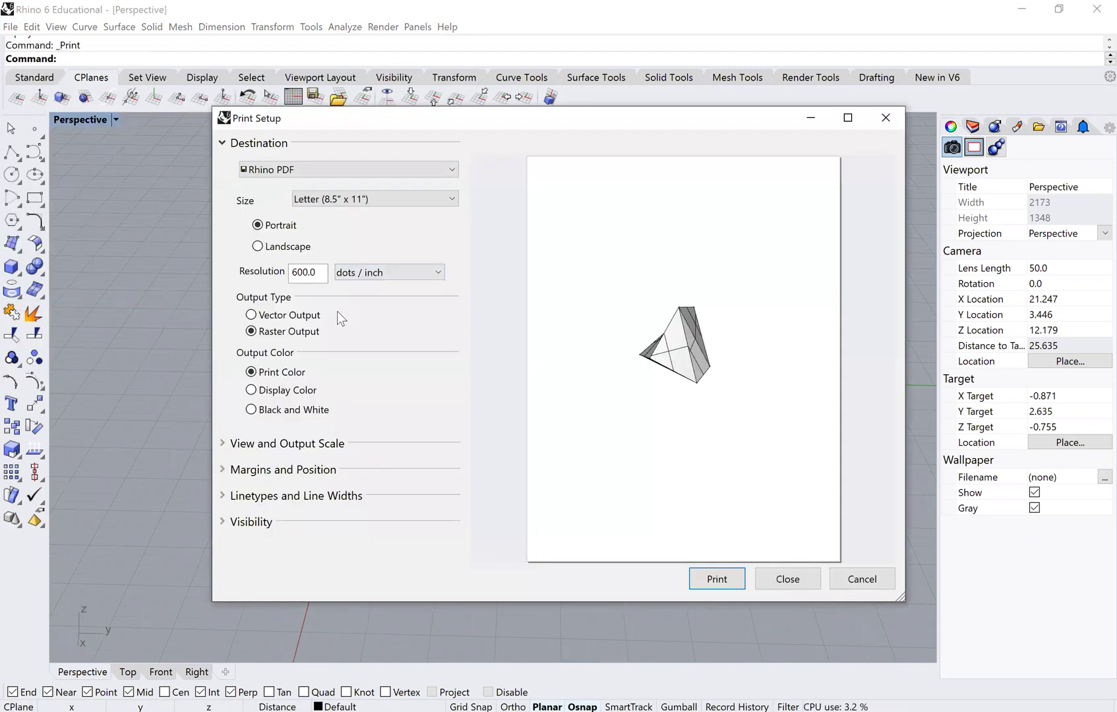
left_click(222, 443)
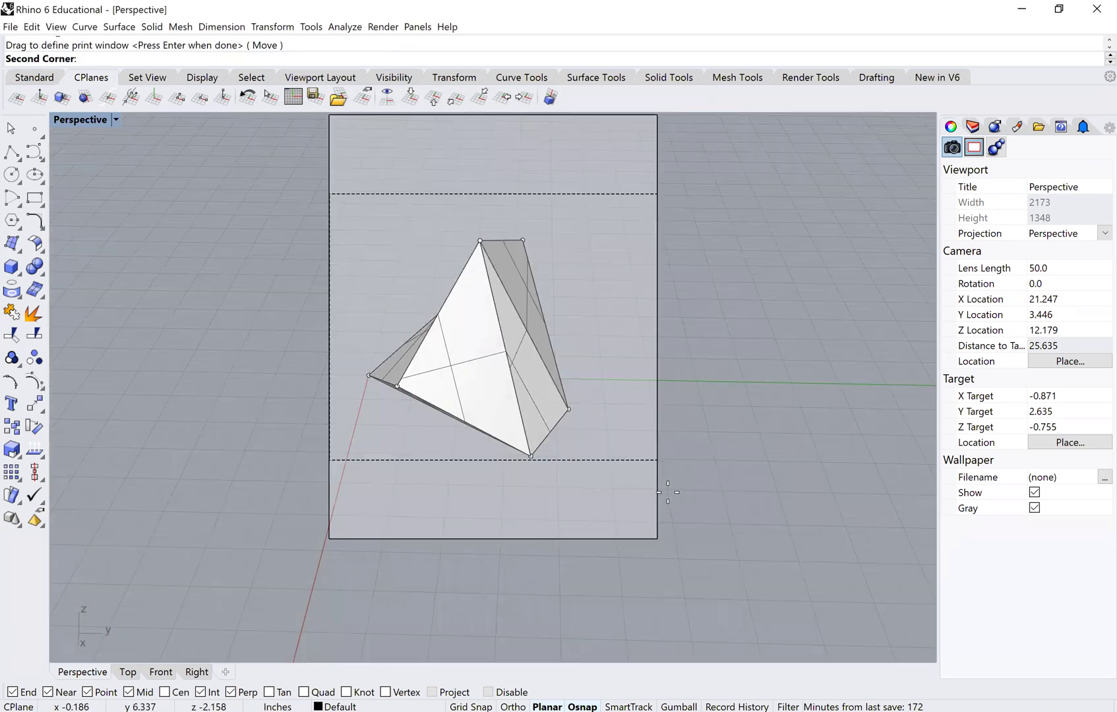
left_click(636, 500)
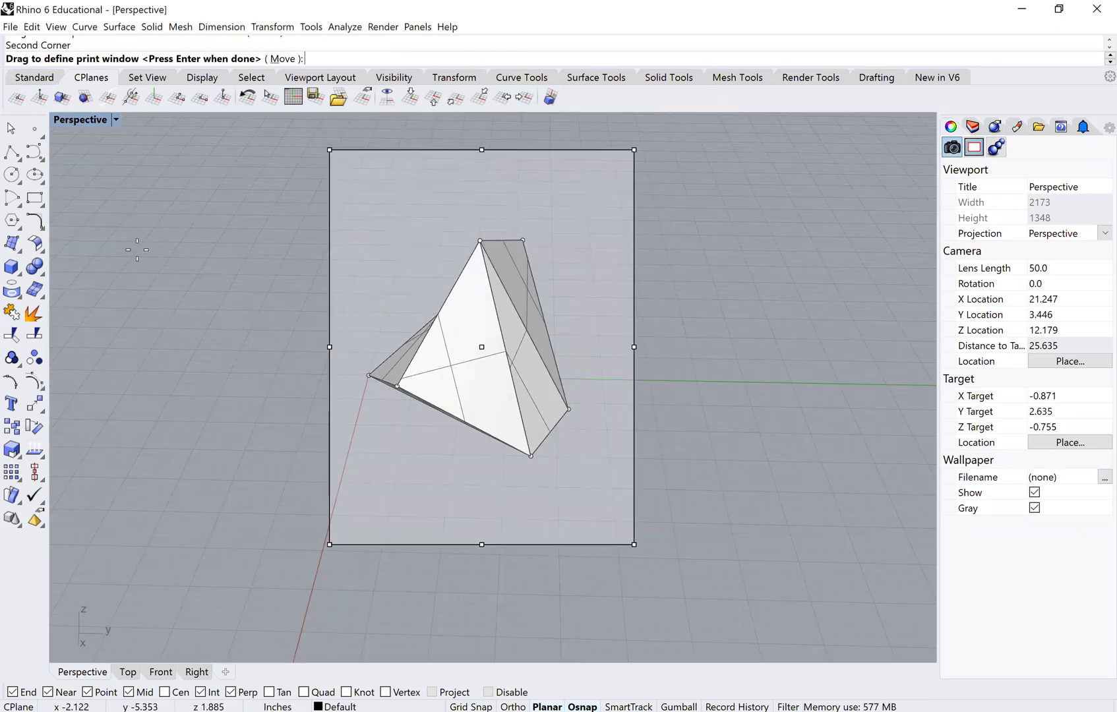
key("Return")
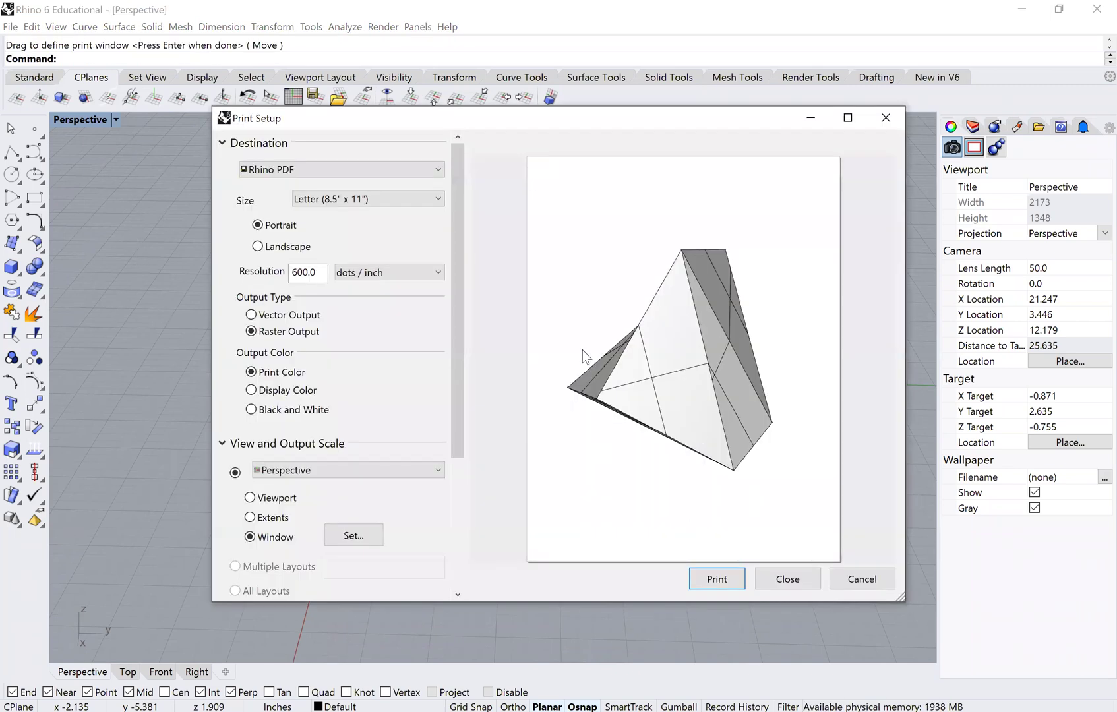